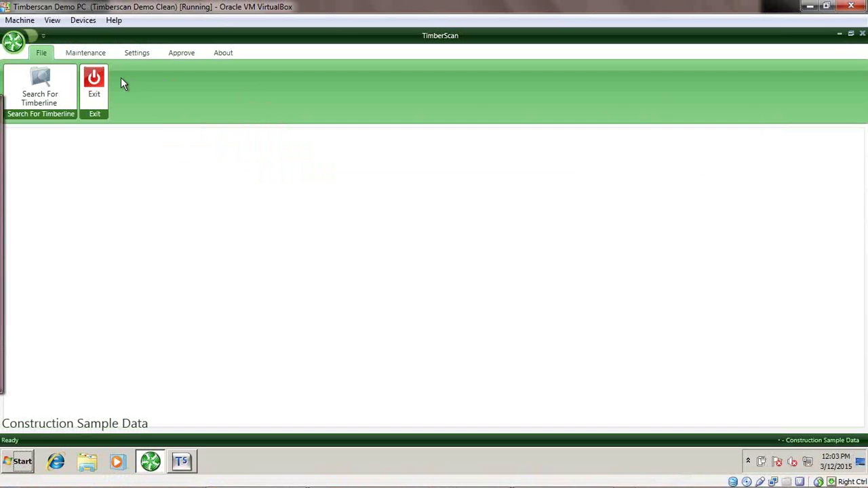
Open the Routing Rules dialog from the Settings ribbon's Routings Settings.
{"action": "left_click", "coordinate": [137, 54]}
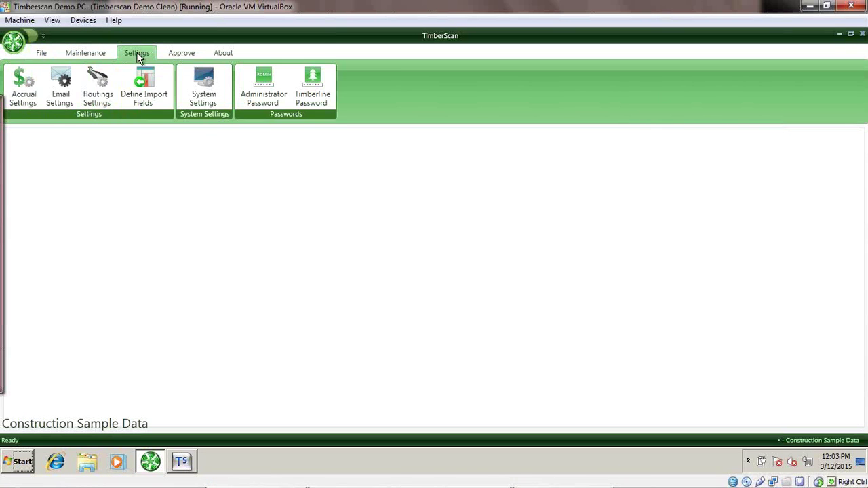
{"action": "left_click", "coordinate": [97, 91]}
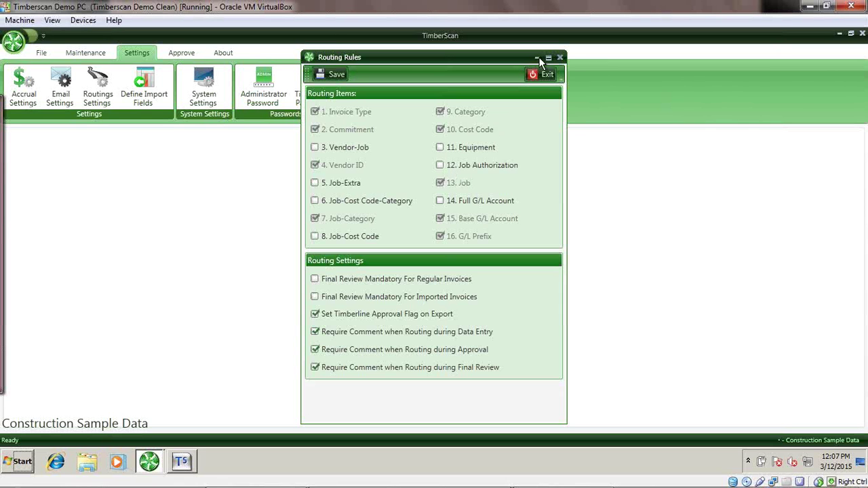
{"action": "left_click", "coordinate": [545, 75]}
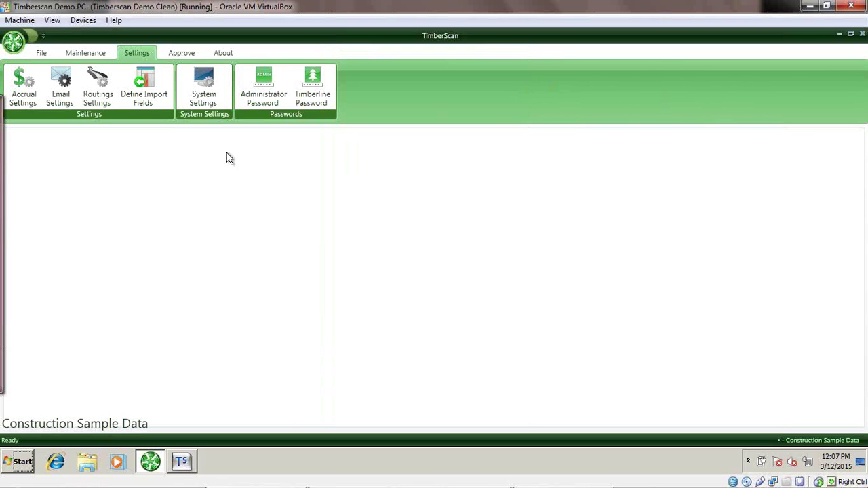
Open Approval Workflow from the Maintenance ribbon and expand its GroupID list.
{"action": "left_click", "coordinate": [86, 54]}
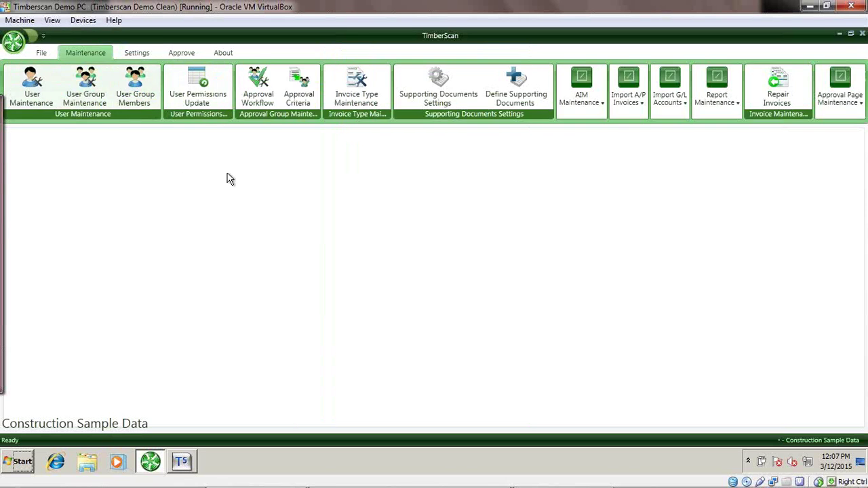
{"action": "left_click", "coordinate": [261, 90]}
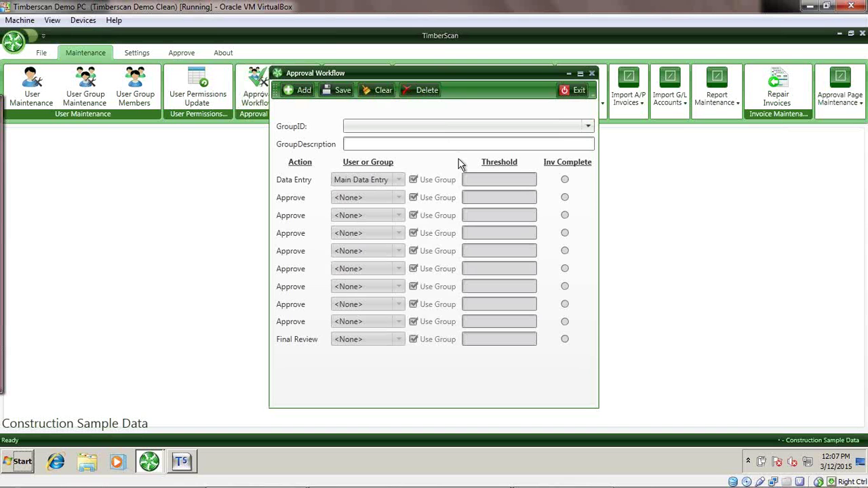
{"action": "left_click", "coordinate": [553, 130]}
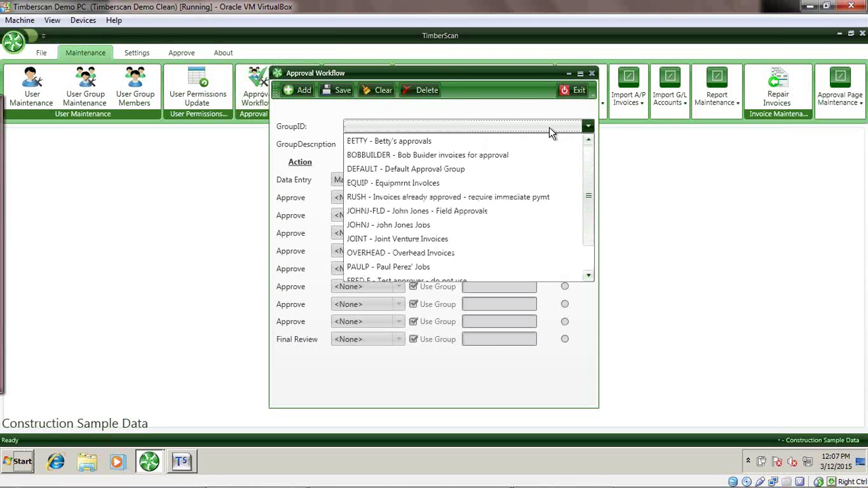
Load the first approval group, then scroll the GroupID list down to the EQUIP group.
{"action": "left_click", "coordinate": [540, 140]}
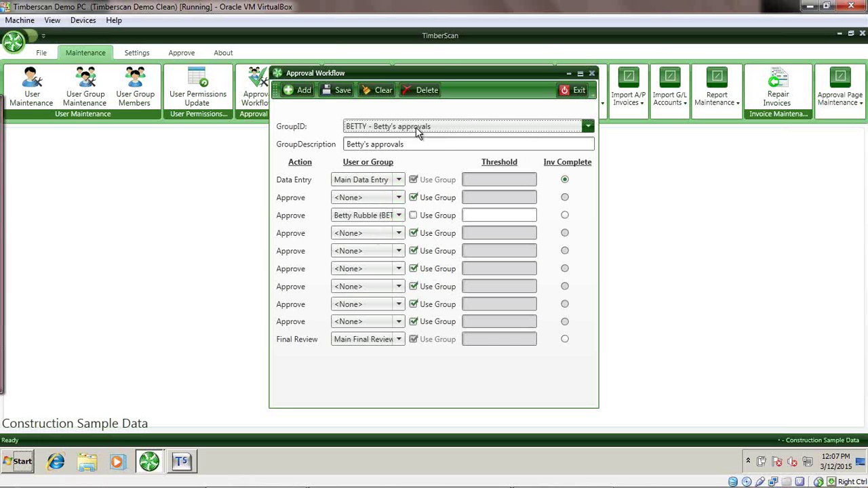
{"action": "scroll", "coordinate": [417, 132], "scroll_direction": "down", "scroll_amount": 1}
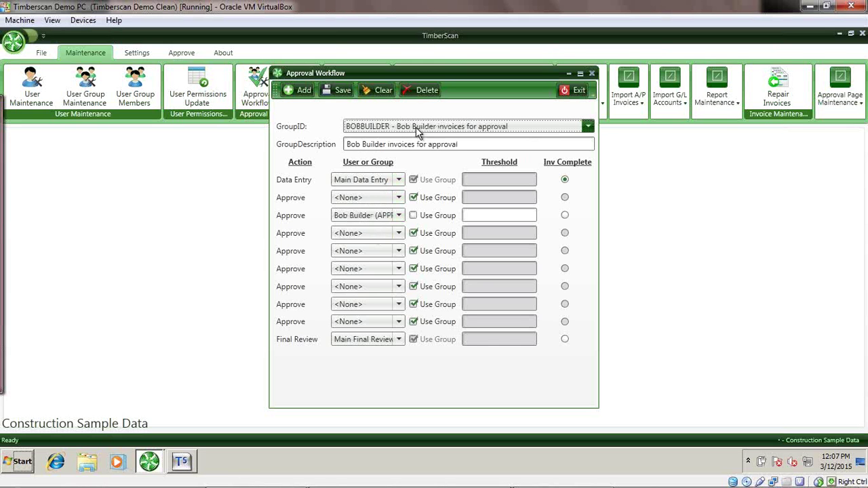
{"action": "scroll", "coordinate": [418, 132], "scroll_direction": "down", "scroll_amount": 1}
{"action": "scroll", "coordinate": [418, 132], "scroll_direction": "down", "scroll_amount": 1}
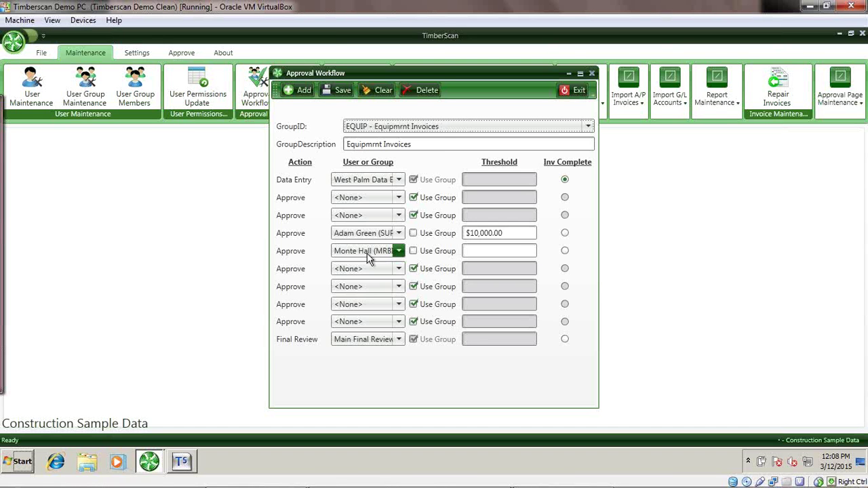
Step through the RUSH and field approvals groups to the OVERHEAD – Overhead Invoices group.
{"action": "key", "text": "Down"}
{"action": "key", "text": "Down"}
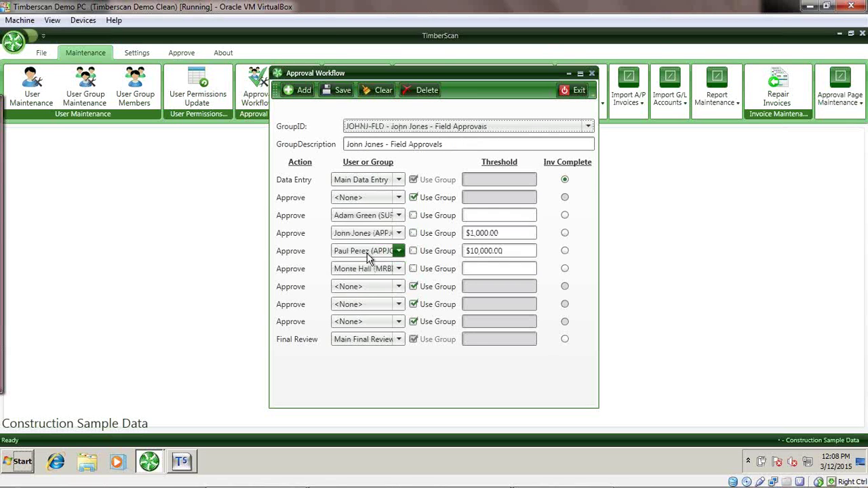
{"action": "key", "text": "Up"}
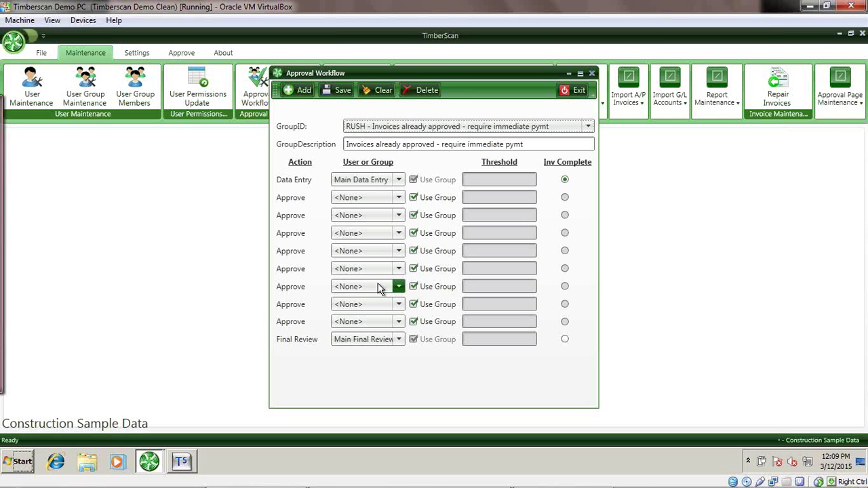
{"action": "key", "text": "Up"}
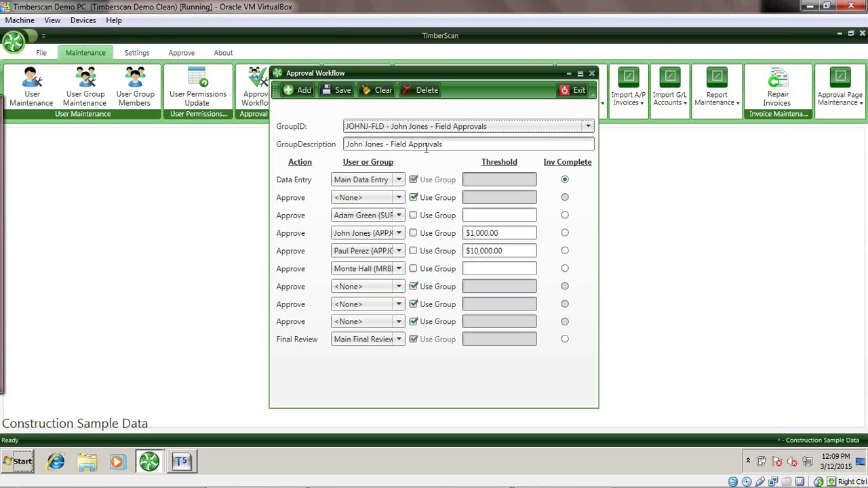
{"action": "scroll", "coordinate": [352, 276], "scroll_direction": "up", "scroll_amount": 1}
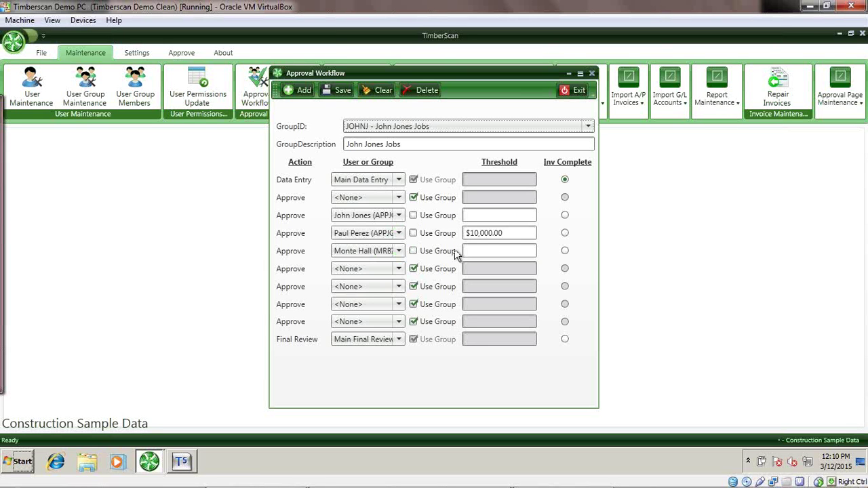
{"action": "key", "text": "Down"}
{"action": "key", "text": "Down"}
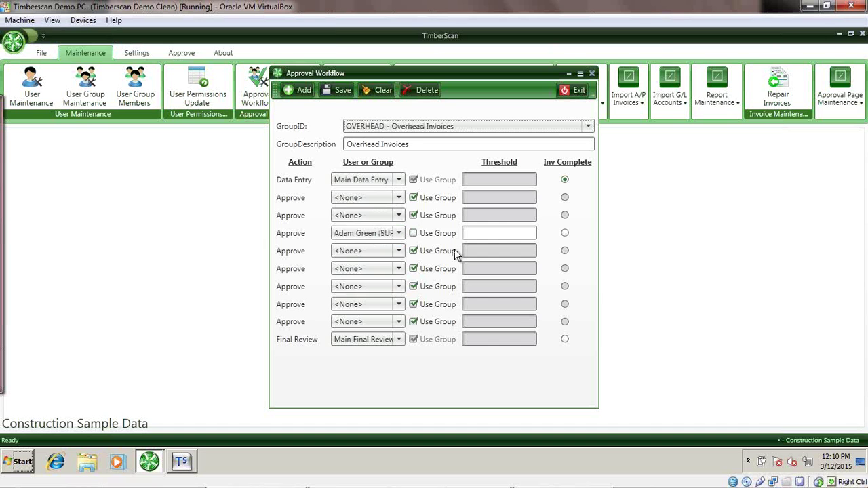
Cycle through the test approver, jobs and final approval groups, then close Approval Workflow.
{"action": "key", "text": "Down"}
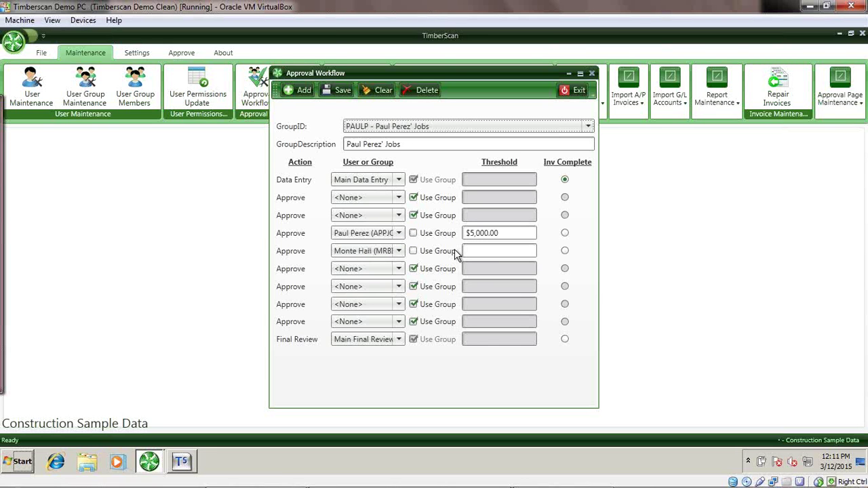
{"action": "key", "text": "Down"}
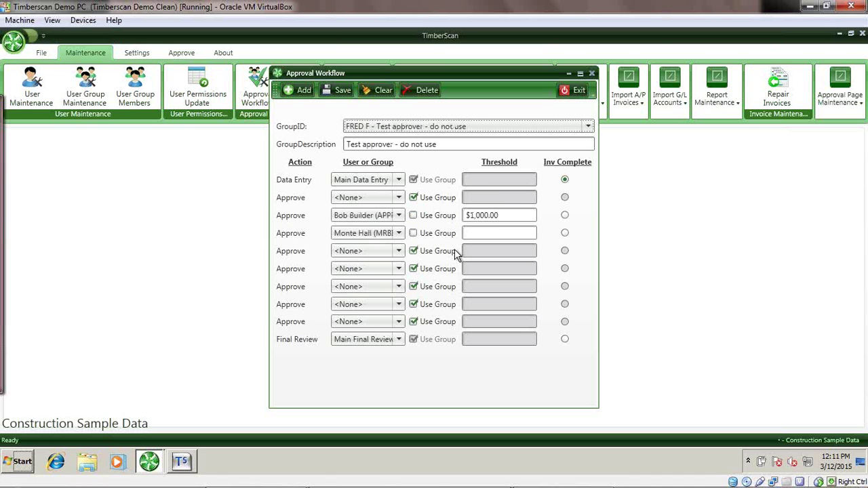
{"action": "key", "text": "Down"}
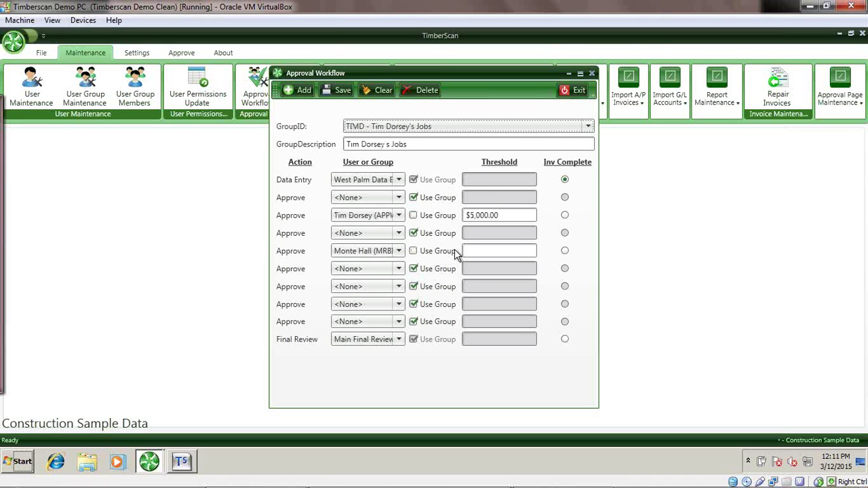
{"action": "key", "text": "Down"}
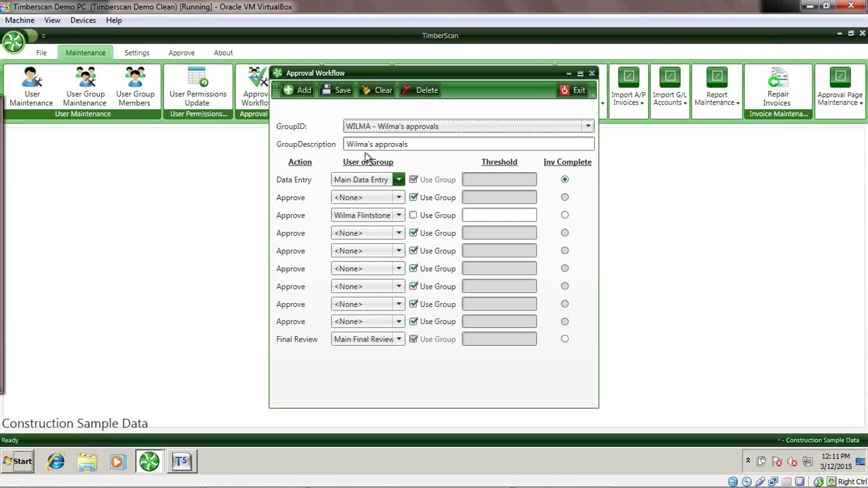
{"action": "left_click", "coordinate": [580, 95]}
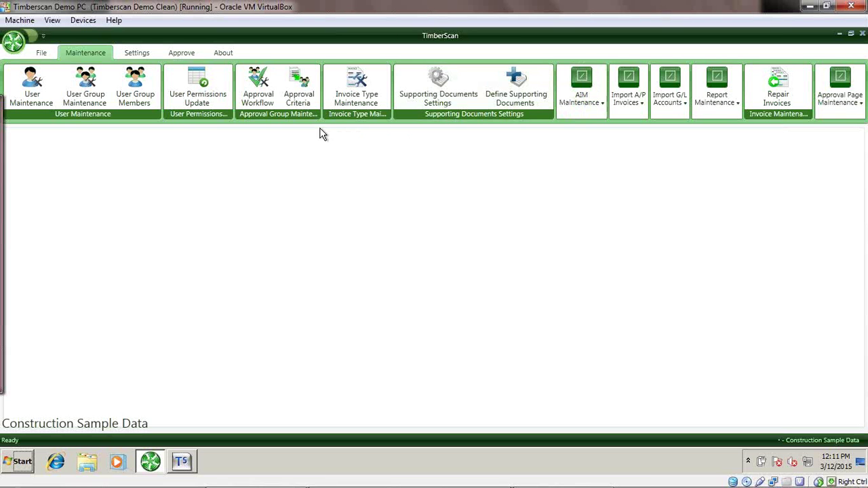
Open the Approval Criteria window, reopening it once, and expand its Approval Group list.
{"action": "left_click", "coordinate": [290, 90]}
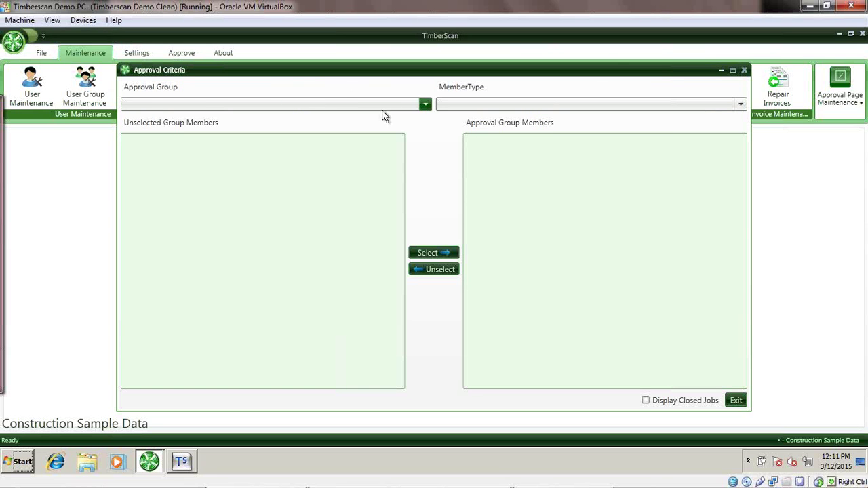
{"action": "left_click", "coordinate": [744, 70]}
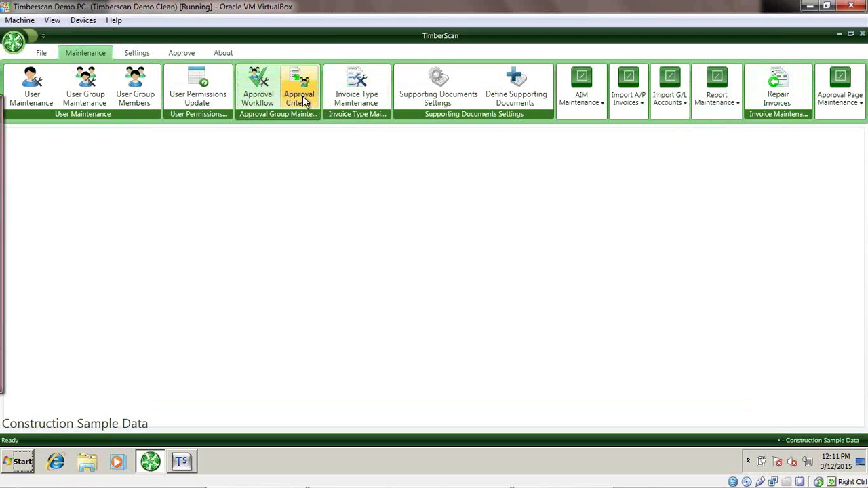
{"action": "left_click", "coordinate": [303, 99]}
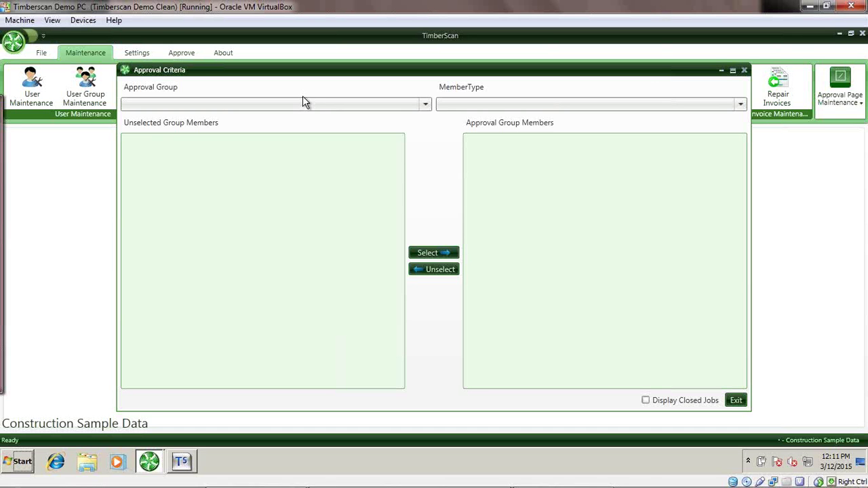
{"action": "left_click", "coordinate": [411, 107]}
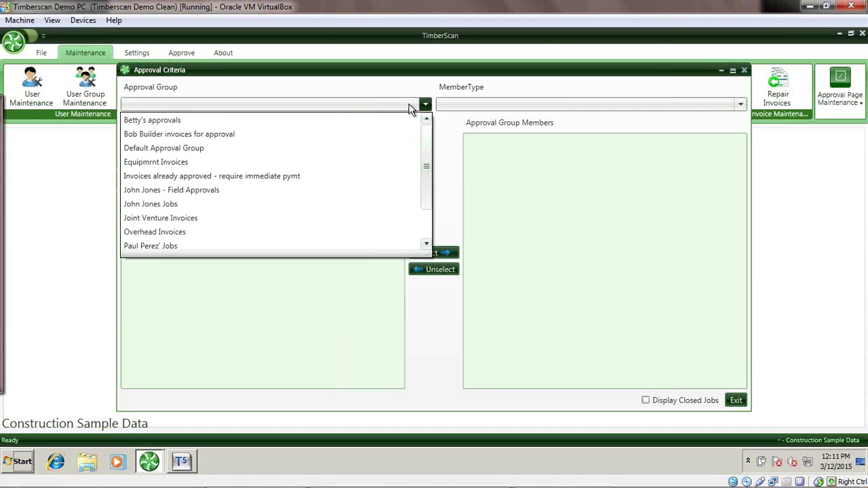
View the Equipmrnt Invoices group's members: Category E, Category ER and Company 22.
{"action": "left_click", "coordinate": [356, 162]}
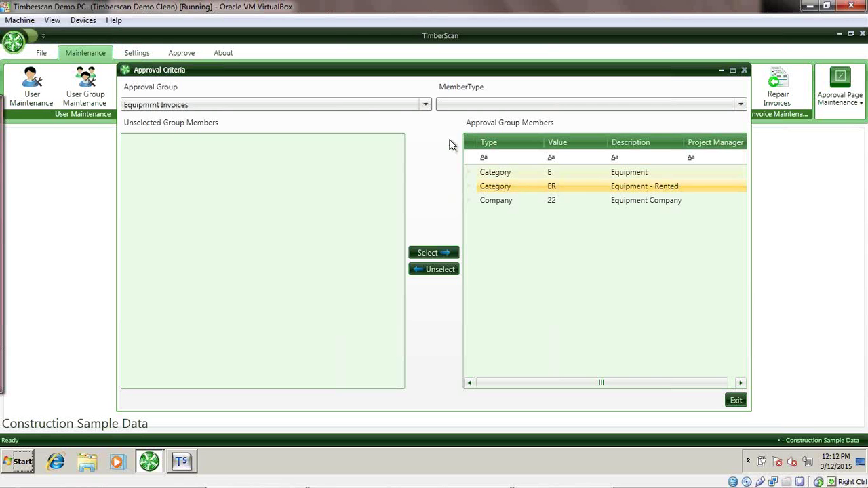
{"action": "left_click", "coordinate": [346, 107]}
Choose 'Invoices already approved - require immediate pymt' and select its PRIORITY member.
{"action": "key", "text": "Down"}
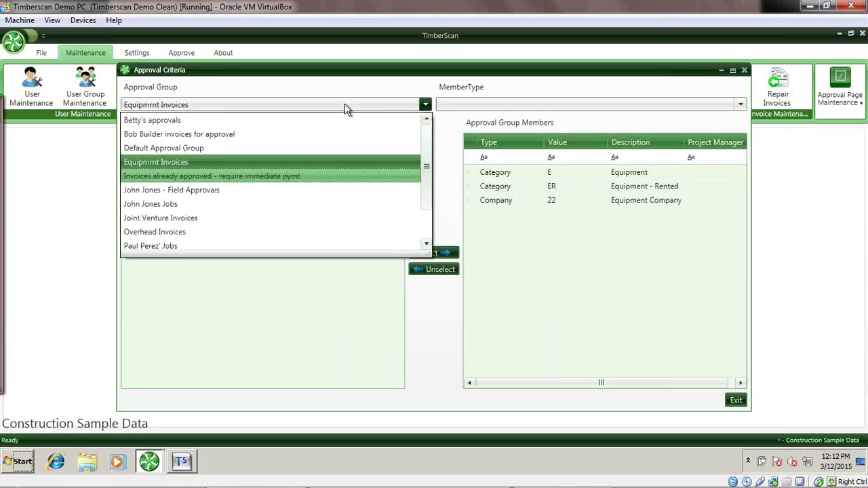
{"action": "key", "text": "Return"}
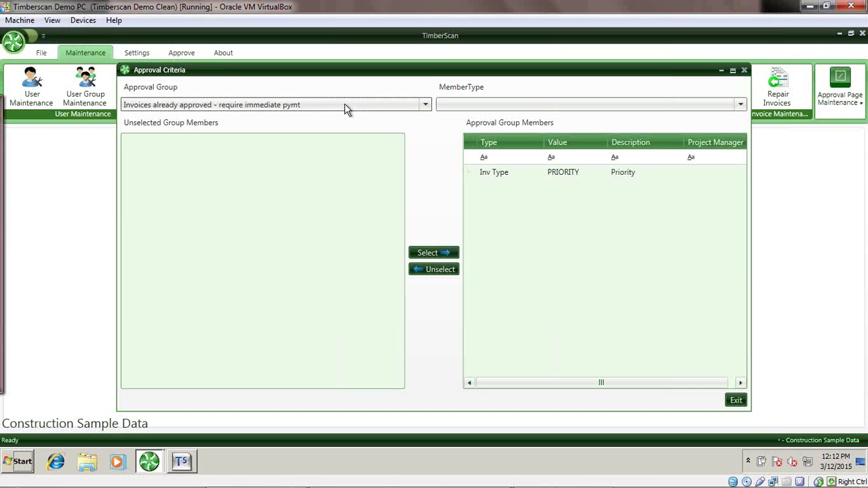
{"action": "left_click", "coordinate": [503, 175]}
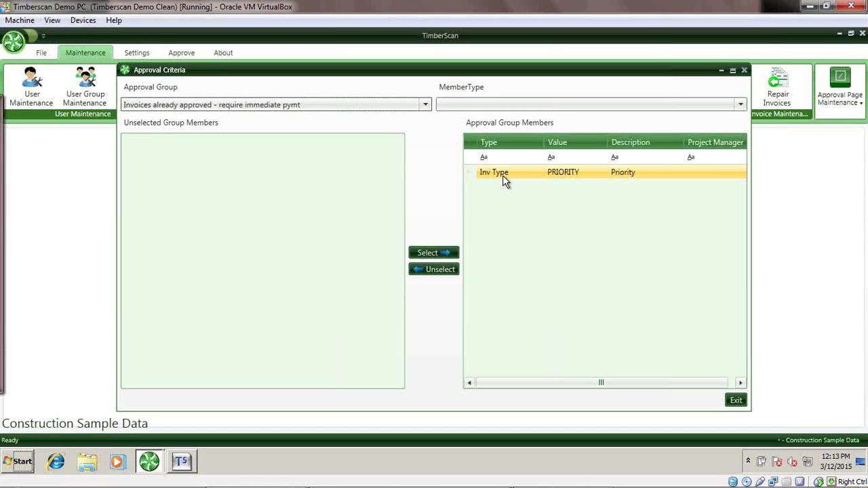
{"action": "left_click", "coordinate": [331, 107]}
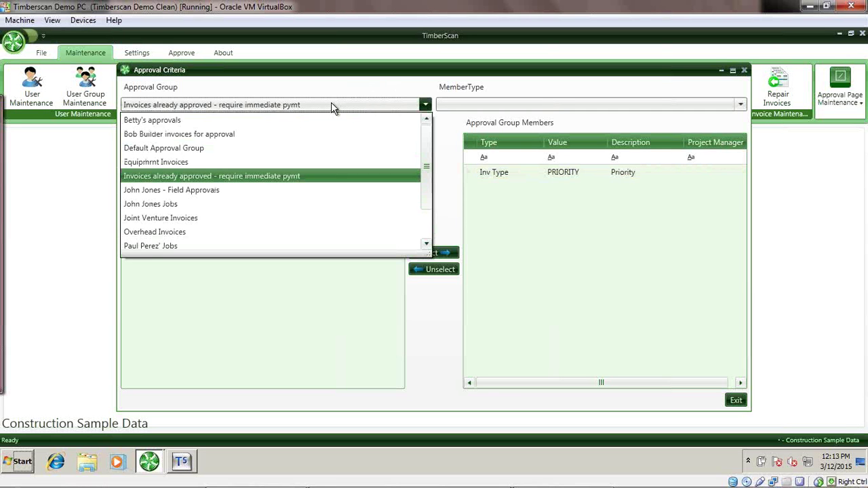
{"action": "key", "text": "Down"}
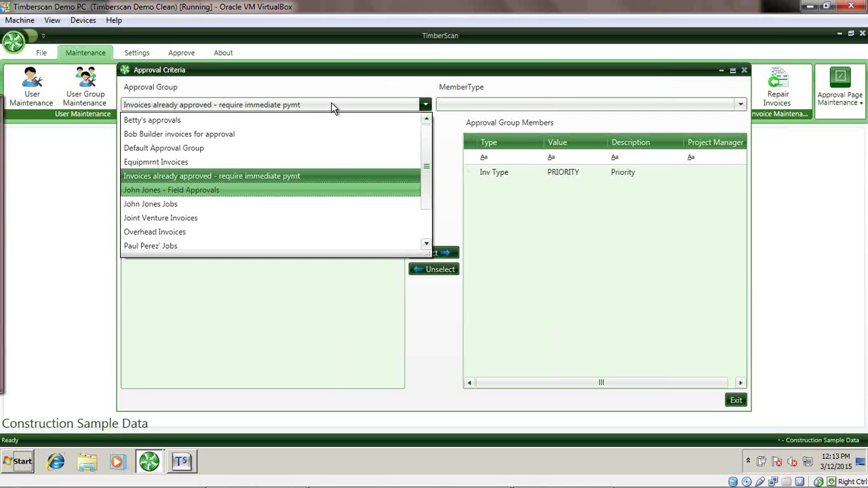
Load the Field Approvals group, then switch to the same approver's Jobs group.
{"action": "key", "text": "Return"}
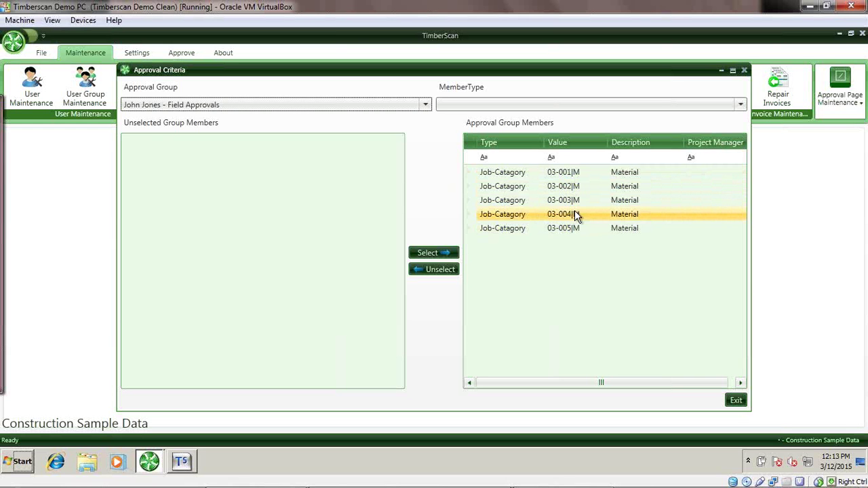
{"action": "left_click", "coordinate": [347, 107]}
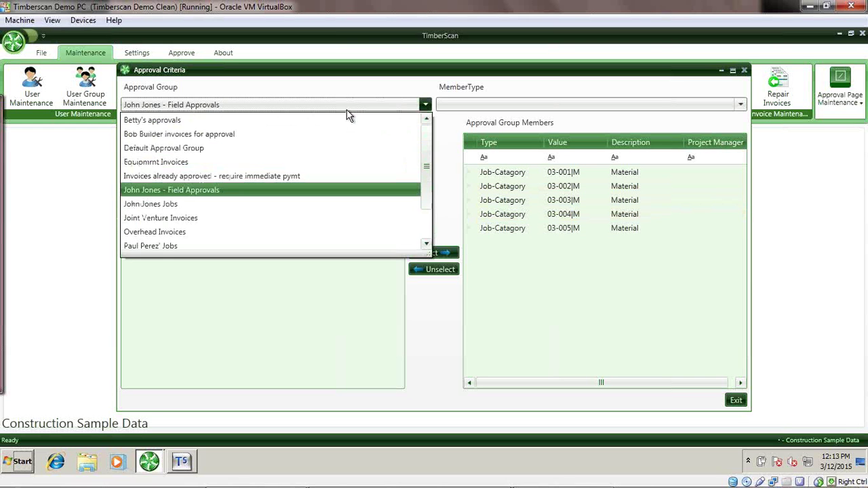
{"action": "key", "text": "Down"}
{"action": "key", "text": "Return"}
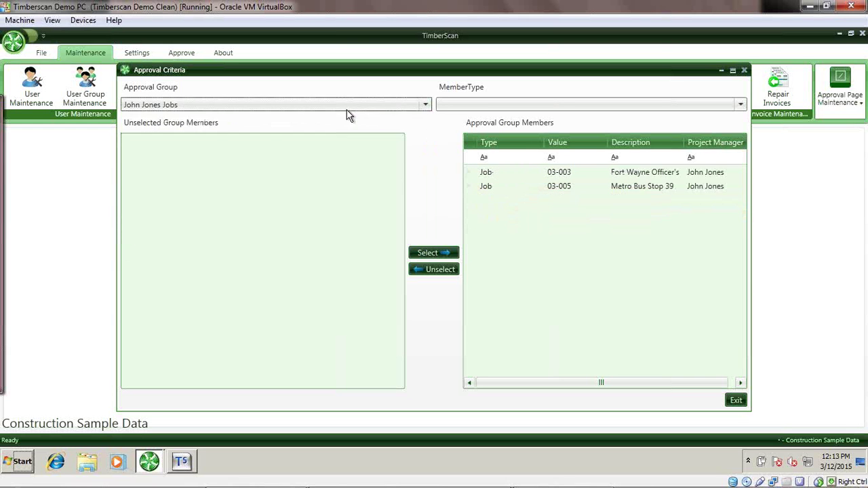
Inspect member rows, including the Metro Bus Stop 39 job and a Material job-category member.
{"action": "left_click", "coordinate": [552, 189]}
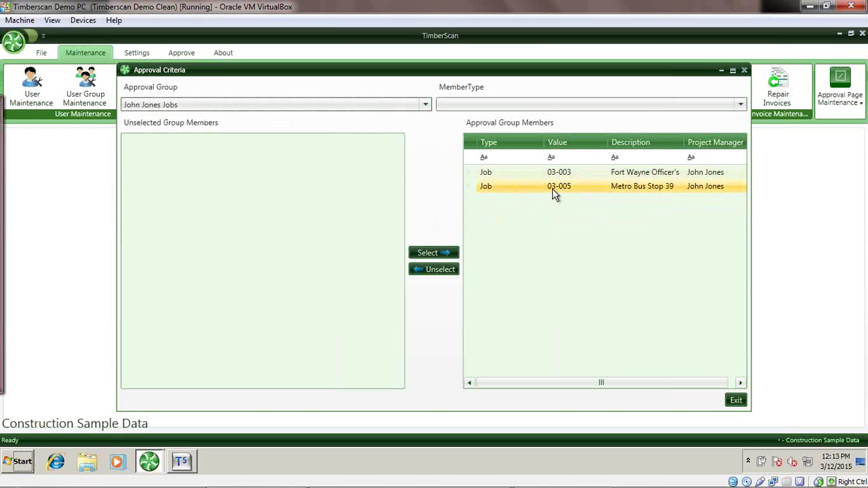
{"action": "key", "text": "Up"}
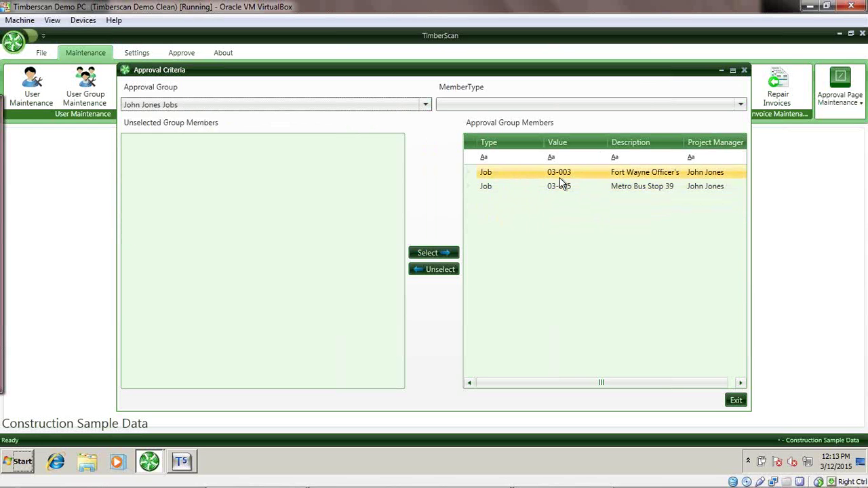
{"action": "key", "text": "Down"}
{"action": "key", "text": "Down"}
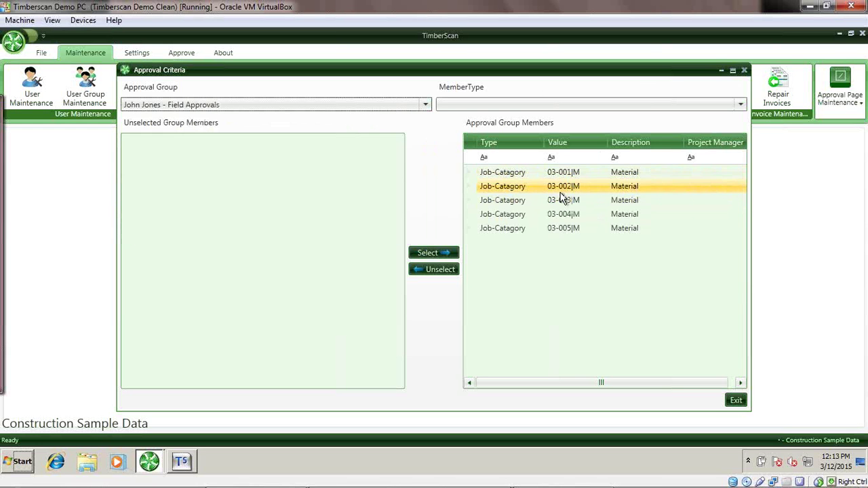
{"action": "left_click", "coordinate": [584, 228]}
{"action": "left_click", "coordinate": [581, 200]}
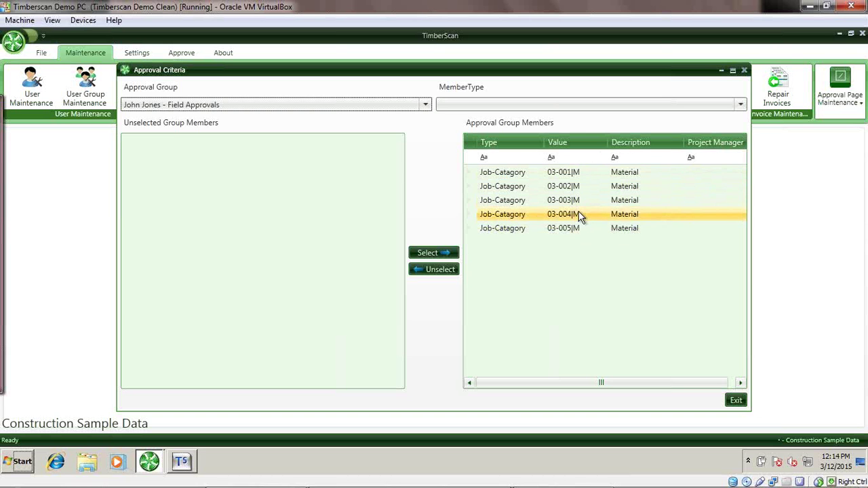
Reselect the Jobs group to display jobs 03-003 and 03-005.
{"action": "left_click", "coordinate": [328, 107]}
{"action": "key", "text": "Down"}
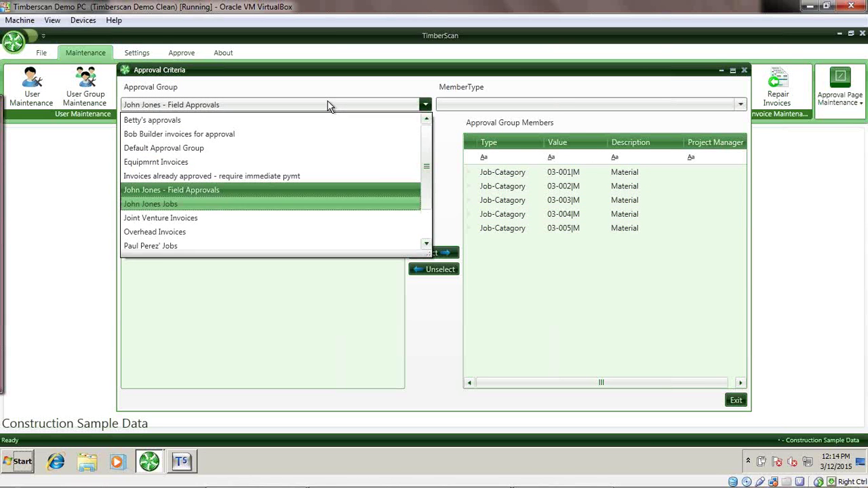
{"action": "key", "text": "Return"}
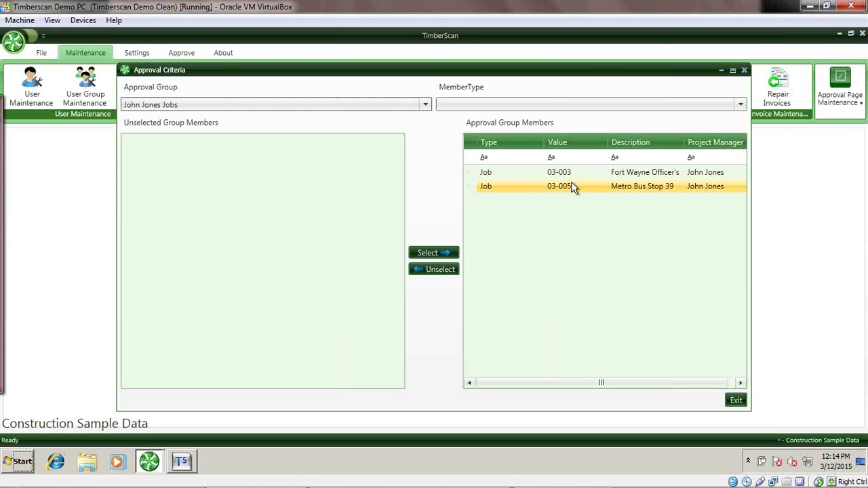
{"action": "left_click", "coordinate": [320, 109]}
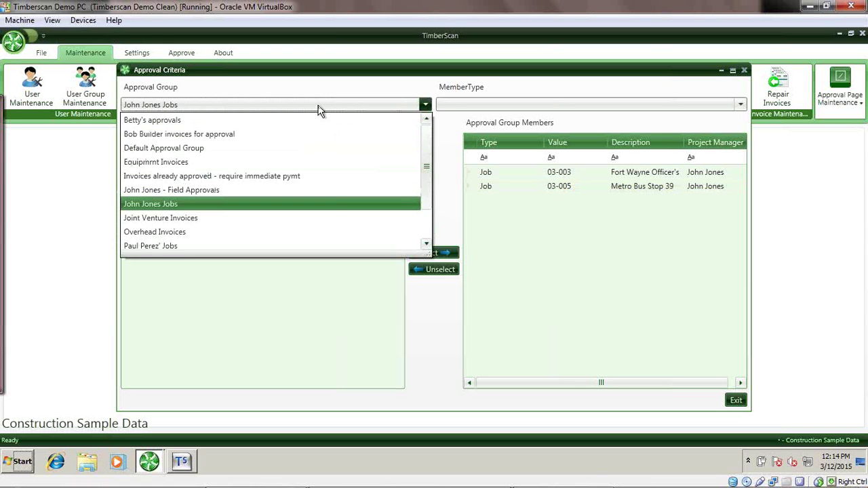
Load the Overhead Invoices group and select its Executive Compensation account member.
{"action": "key", "text": "Down"}
{"action": "key", "text": "Down"}
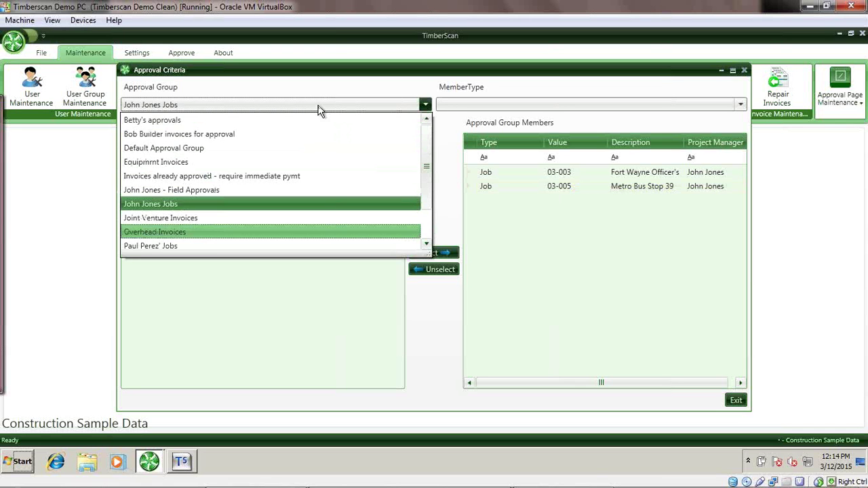
{"action": "key", "text": "Return"}
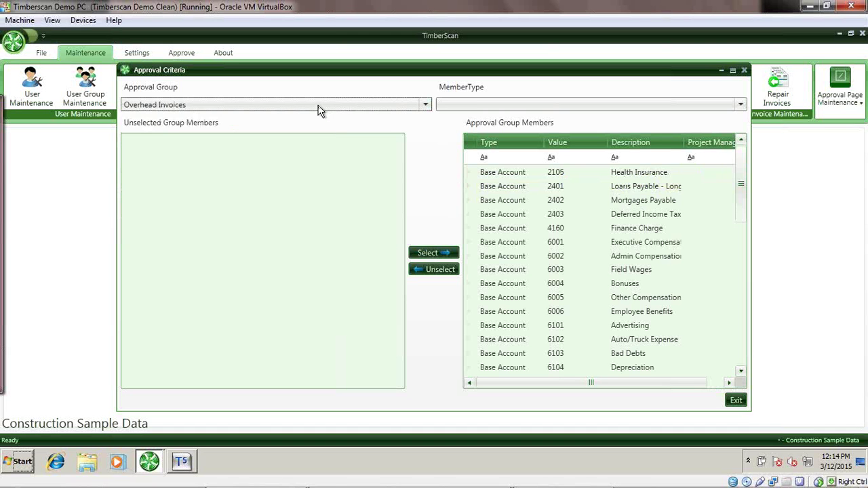
{"action": "left_click", "coordinate": [580, 249]}
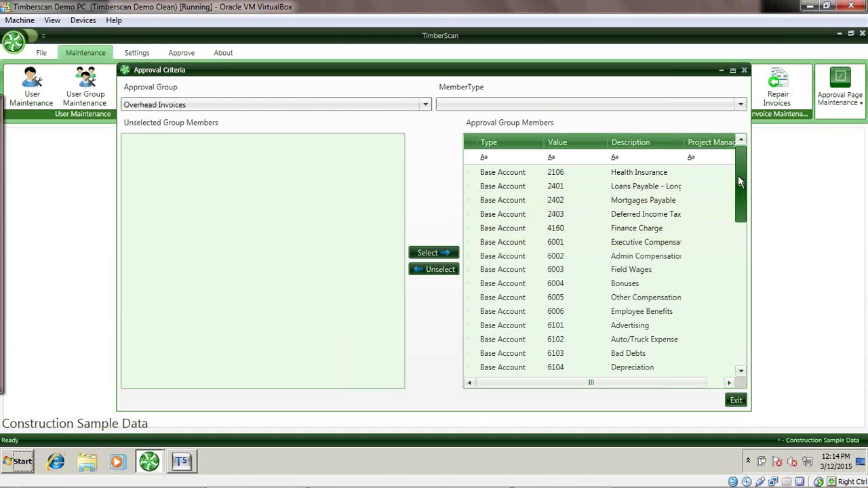
Scroll the members grid down to the six vendors at the end of the list.
{"action": "left_click_drag", "start_coordinate": [739, 181], "coordinate": [736, 262]}
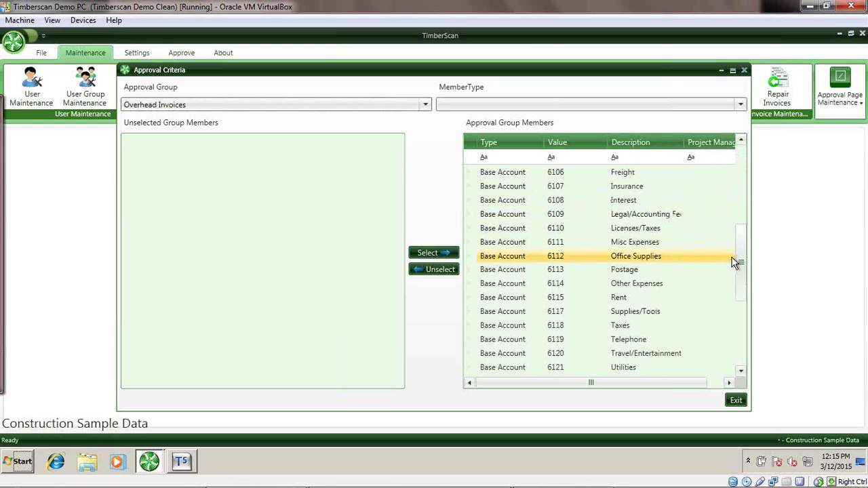
{"action": "left_click", "coordinate": [740, 354]}
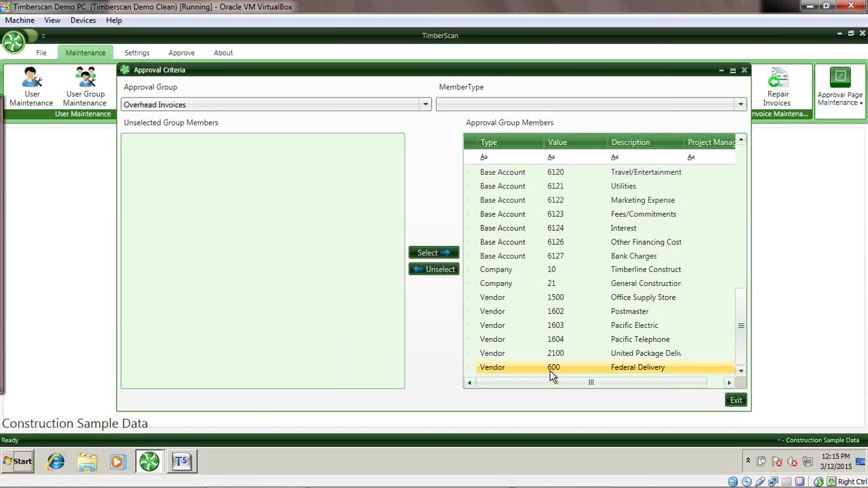
{"action": "left_click", "coordinate": [330, 106]}
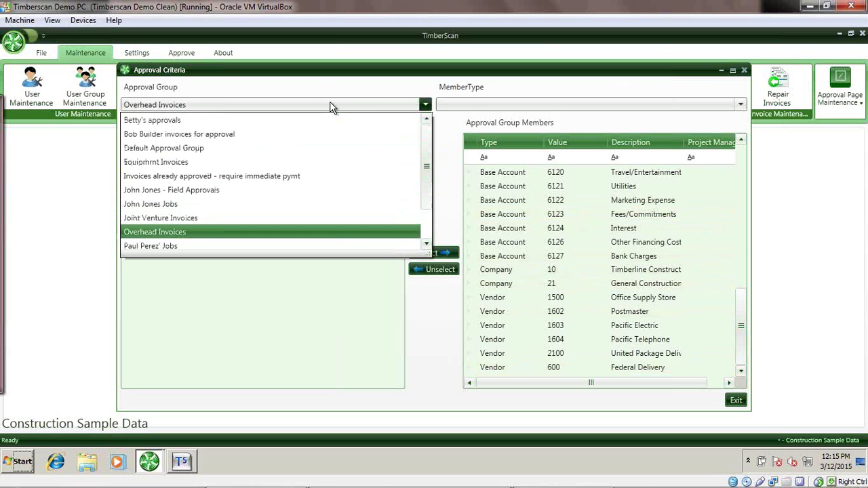
Load the jobs group above the last group, showing its four job members.
{"action": "key", "text": "Down"}
{"action": "key", "text": "Down"}
{"action": "key", "text": "Down"}
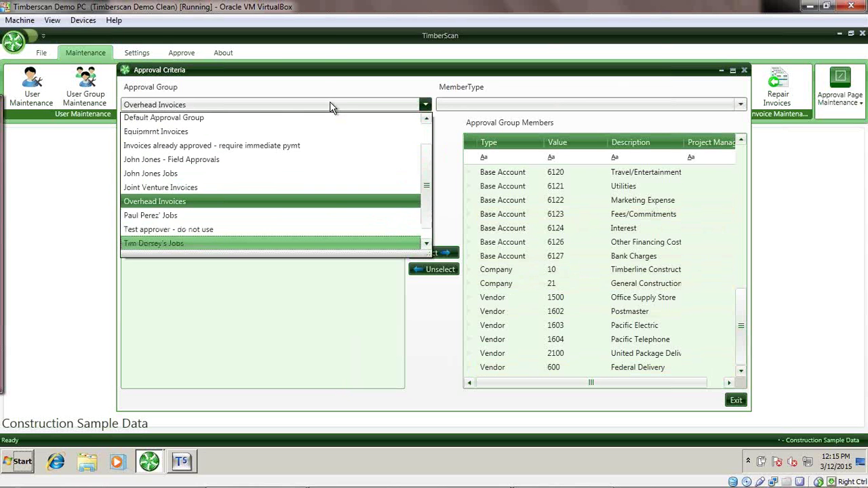
{"action": "key", "text": "Down"}
{"action": "key", "text": "Up"}
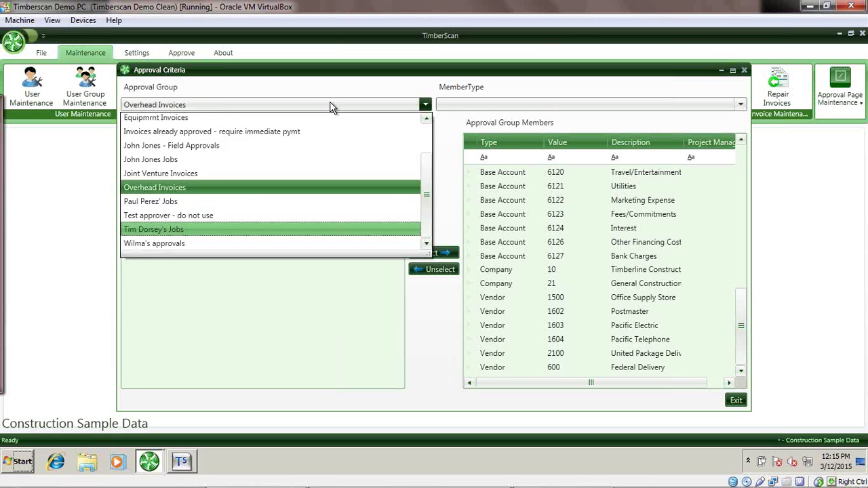
{"action": "key", "text": "Return"}
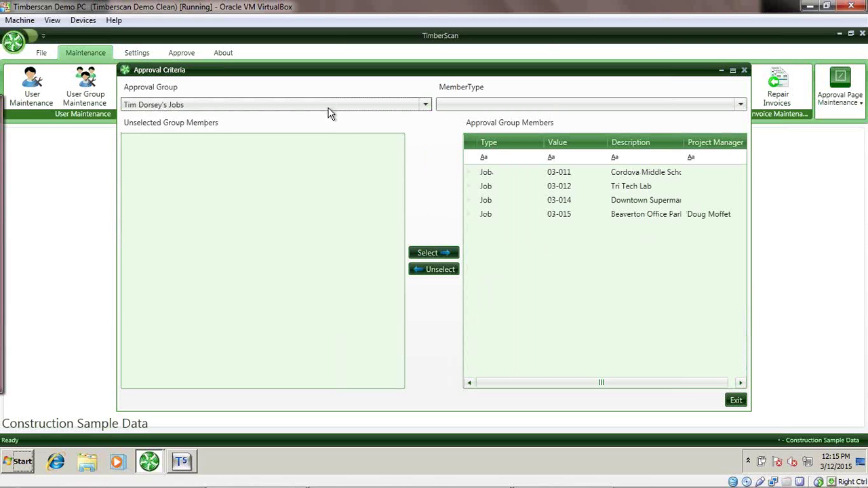
{"action": "left_click", "coordinate": [319, 109]}
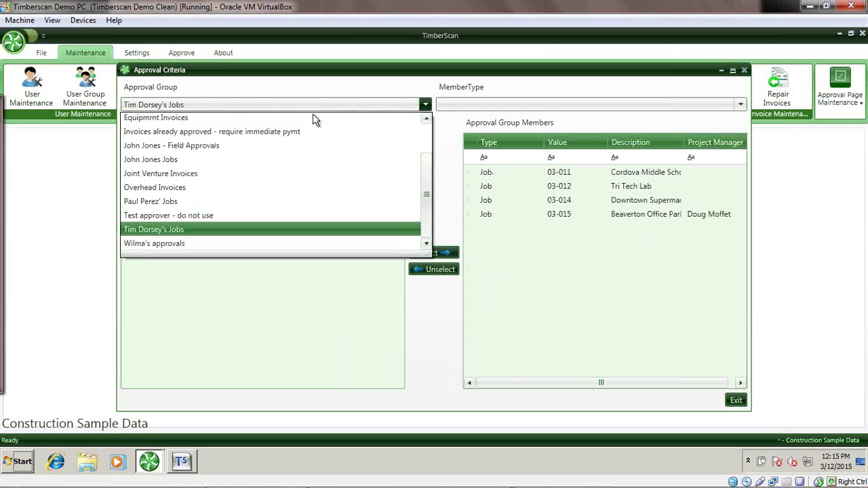
{"action": "left_click", "coordinate": [293, 205]}
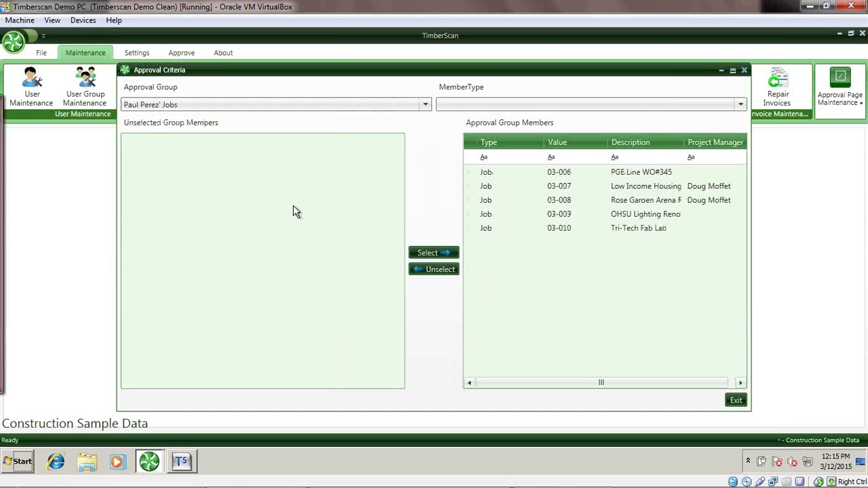
{"action": "left_click", "coordinate": [278, 107]}
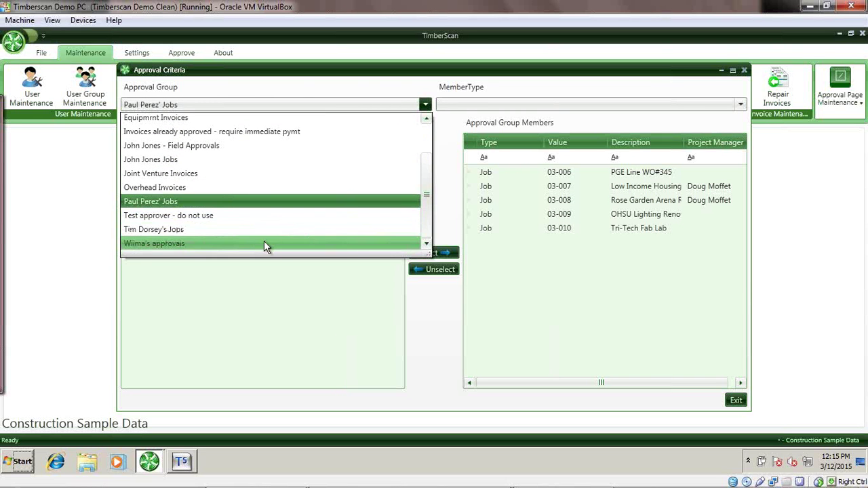
{"action": "left_click", "coordinate": [427, 134]}
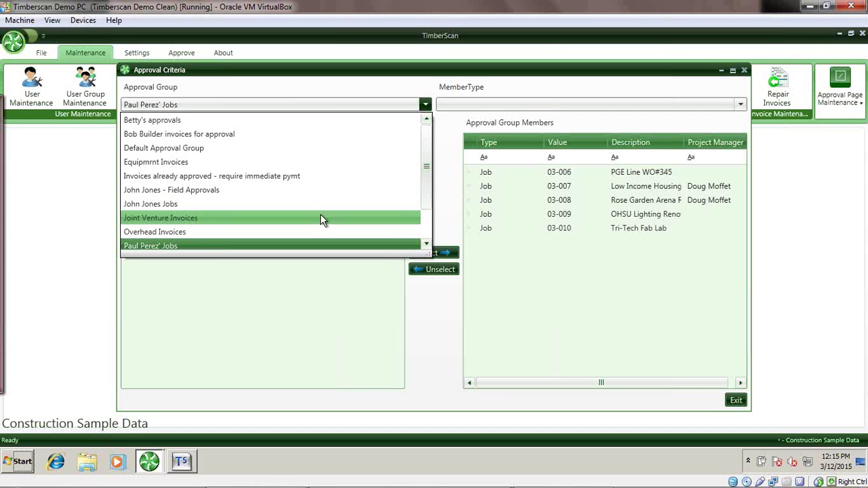
Select 'Bob Builder invoices for approval', check its 2-050 and 2-070 members, then exit Approval Criteria.
{"action": "left_click", "coordinate": [305, 136]}
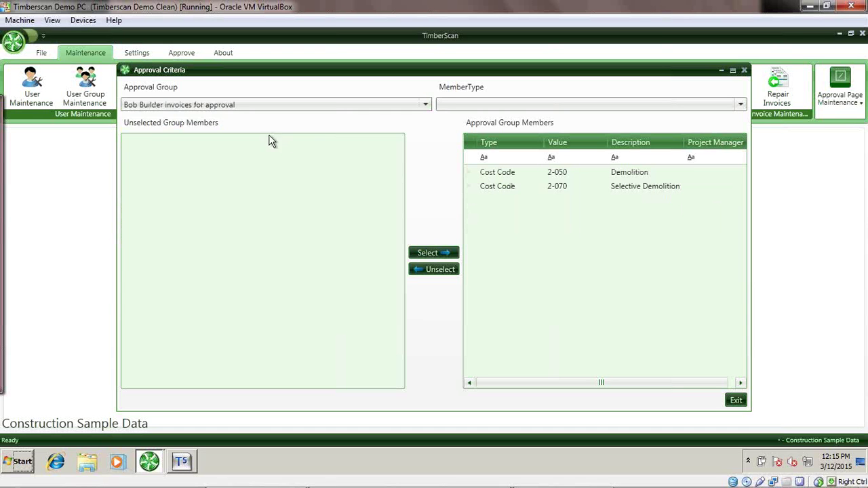
{"action": "left_click", "coordinate": [490, 191]}
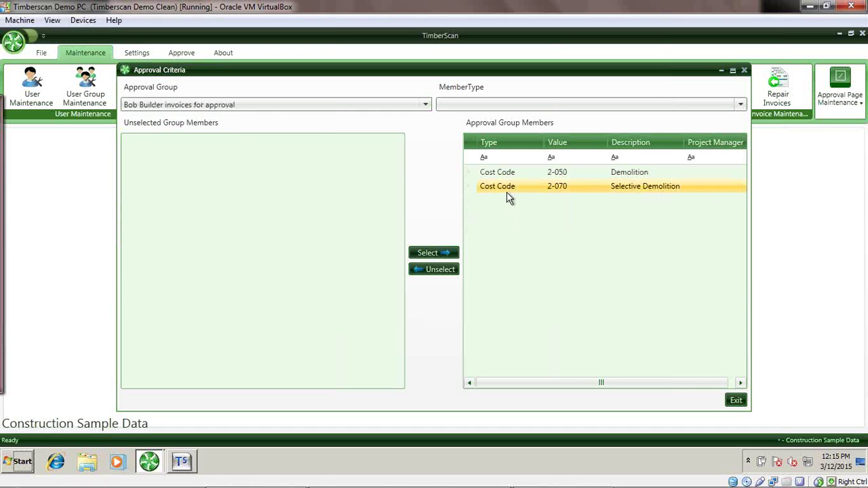
{"action": "left_click", "coordinate": [555, 175]}
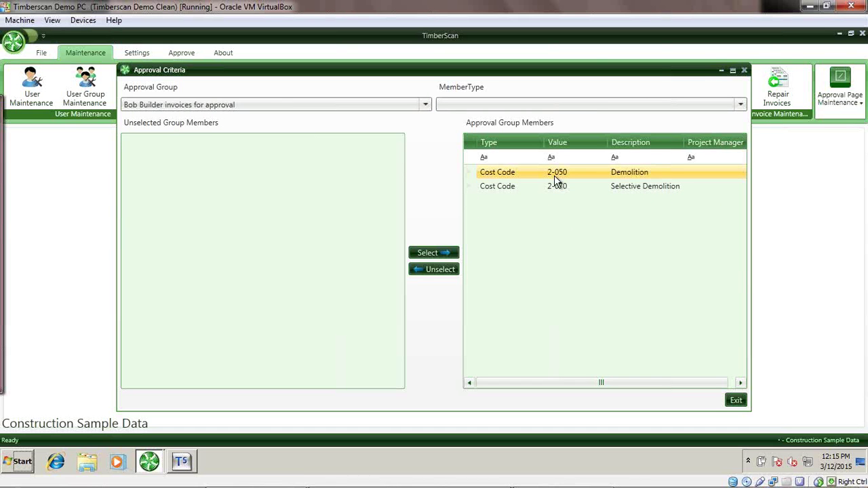
{"action": "left_click", "coordinate": [627, 189]}
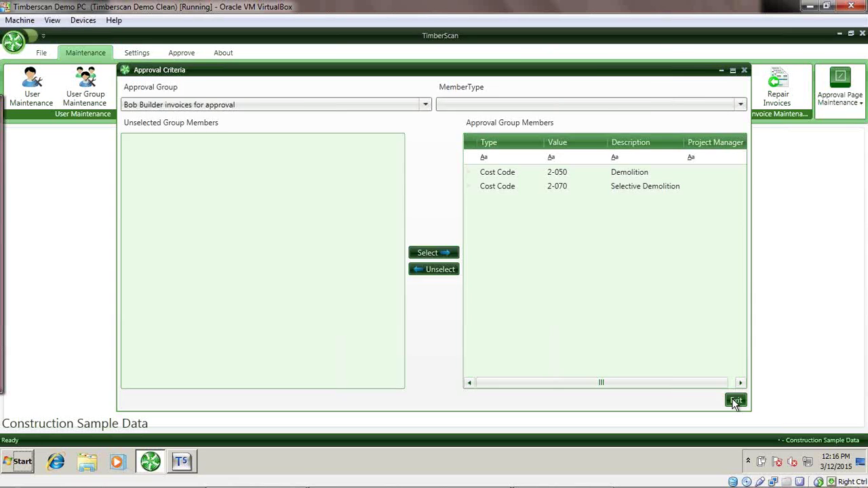
{"action": "left_click", "coordinate": [736, 400]}
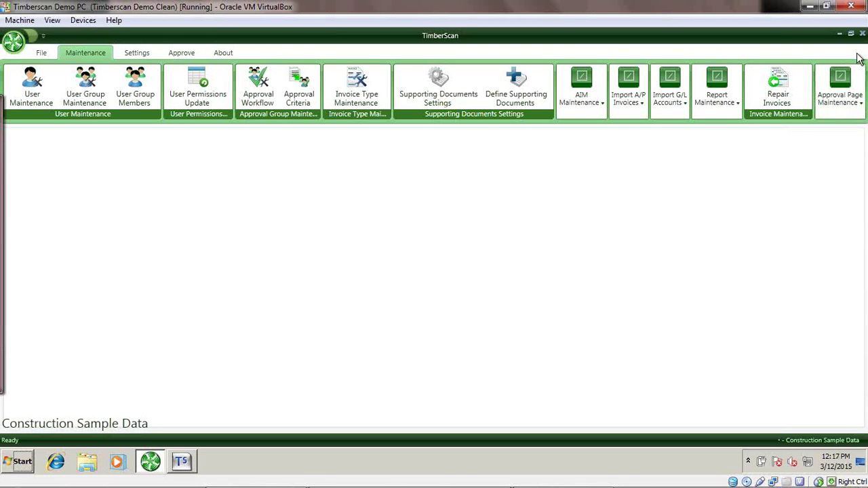
Close the TimberScan application window.
{"action": "left_click", "coordinate": [862, 32]}
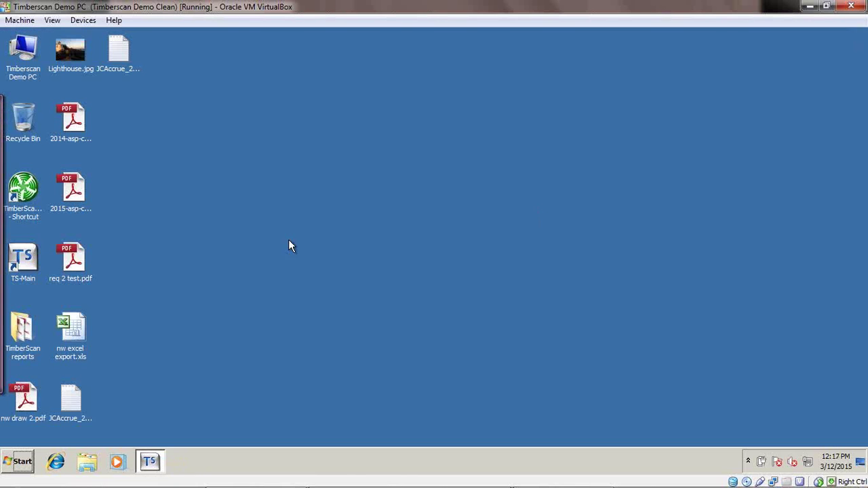
Relaunch TimberScan, sign in with the other user's login and password, and maximize the window.
{"action": "double_click", "coordinate": [36, 211]}
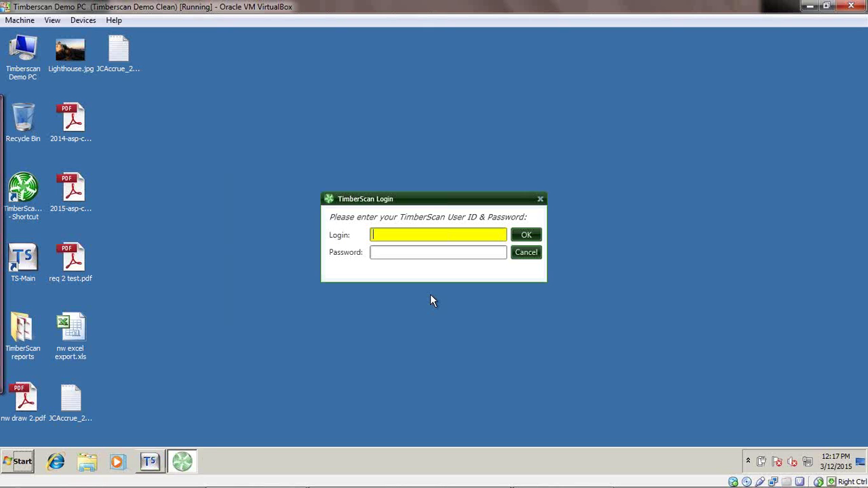
{"action": "type", "text": "fredf"}
{"action": "key", "text": "Tab"}
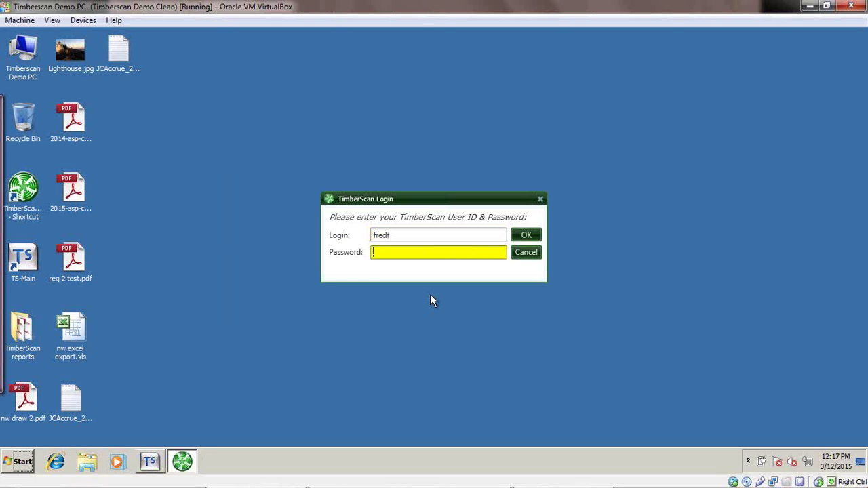
{"action": "type", "text": "********"}
{"action": "key", "text": "Return"}
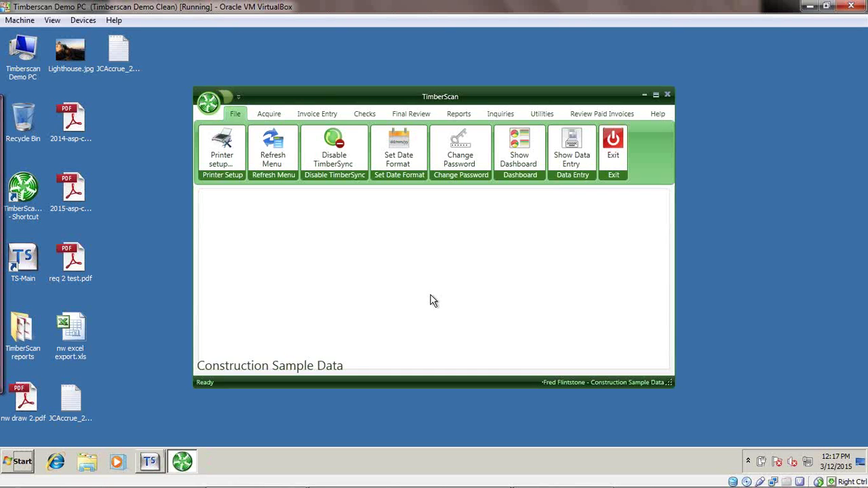
{"action": "left_click", "coordinate": [655, 95]}
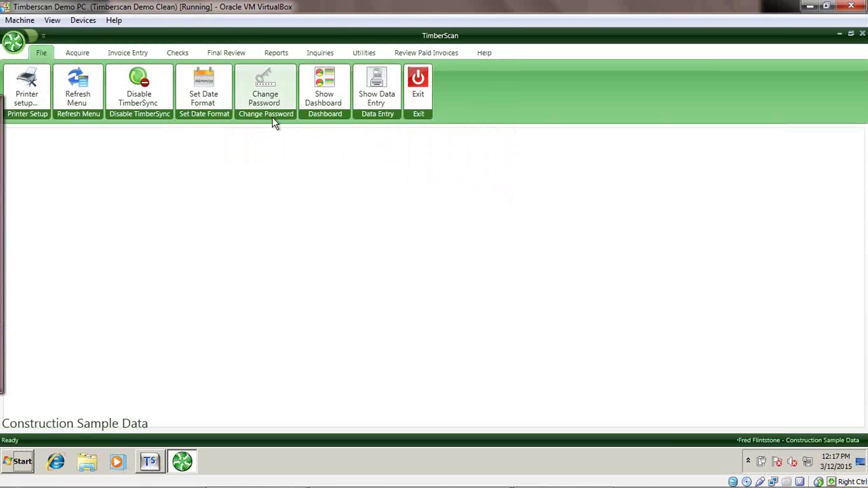
Switch to the Invoice Entry tab, showing 105 primary invoices, 5 held and 25 supporting documents.
{"action": "left_click", "coordinate": [128, 53]}
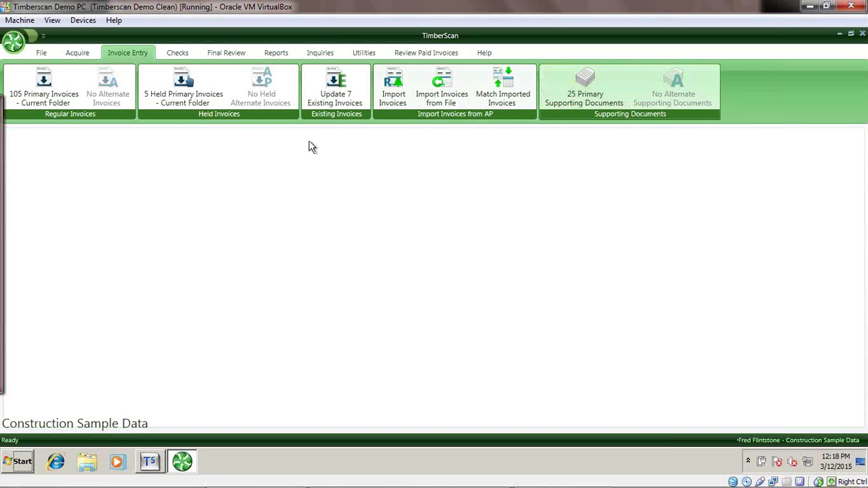
Open the 105 primary invoices filtered to 'Invoices Not Yet Coded', landing on invoice 1 of 101.
{"action": "left_click", "coordinate": [52, 88]}
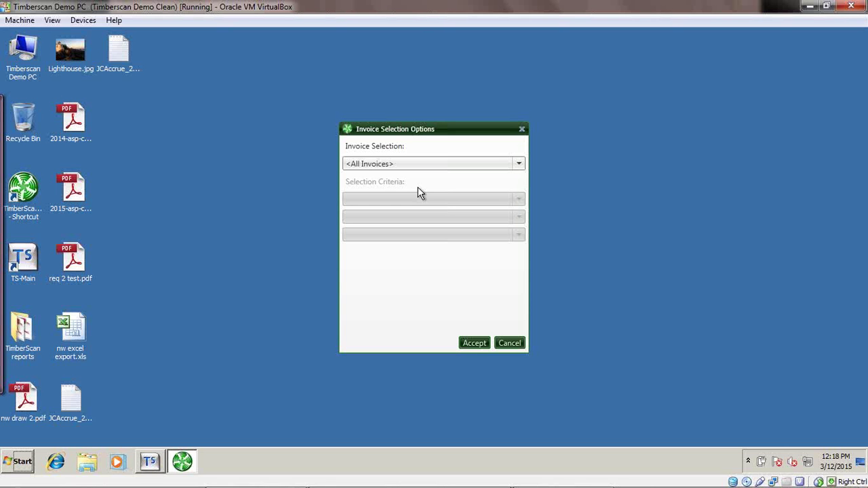
{"action": "left_click", "coordinate": [459, 167]}
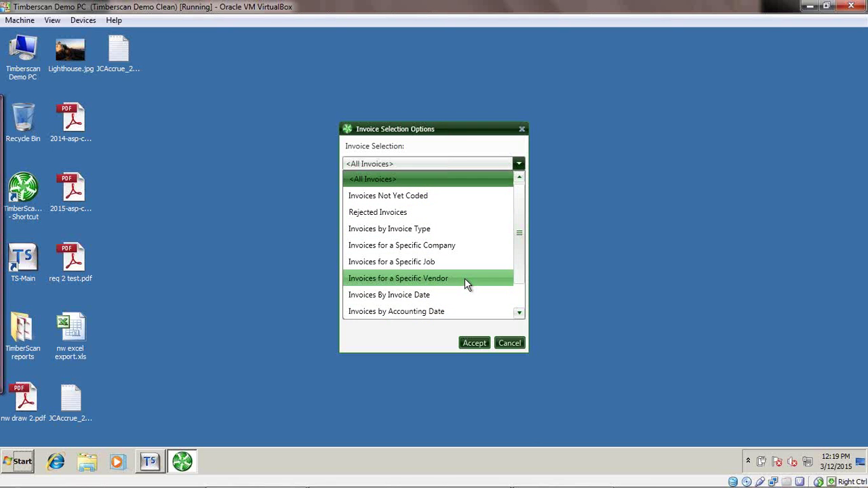
{"action": "left_click", "coordinate": [464, 278]}
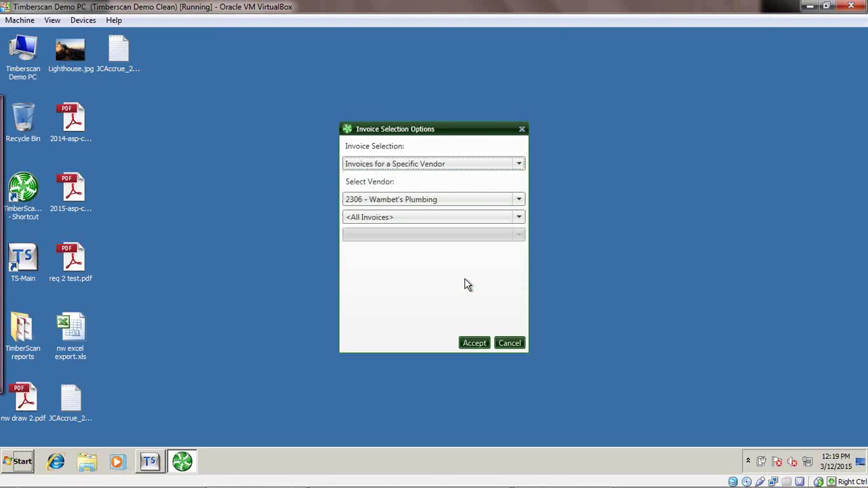
{"action": "left_click", "coordinate": [475, 167]}
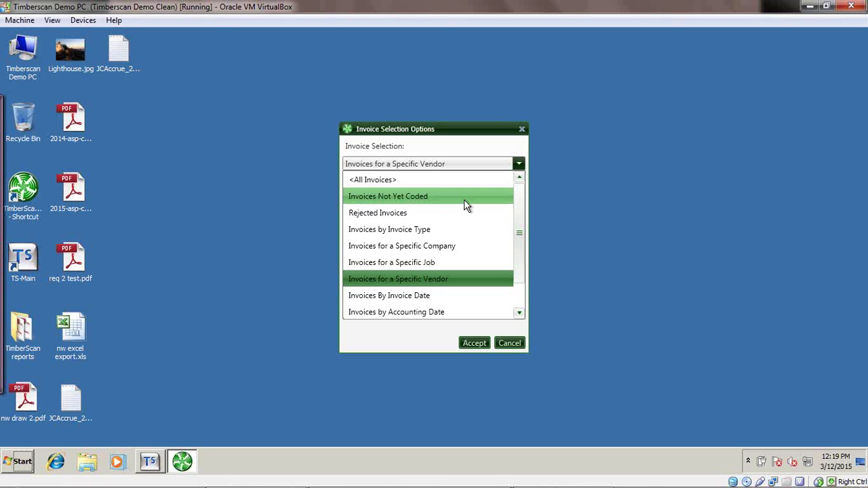
{"action": "left_click", "coordinate": [428, 197]}
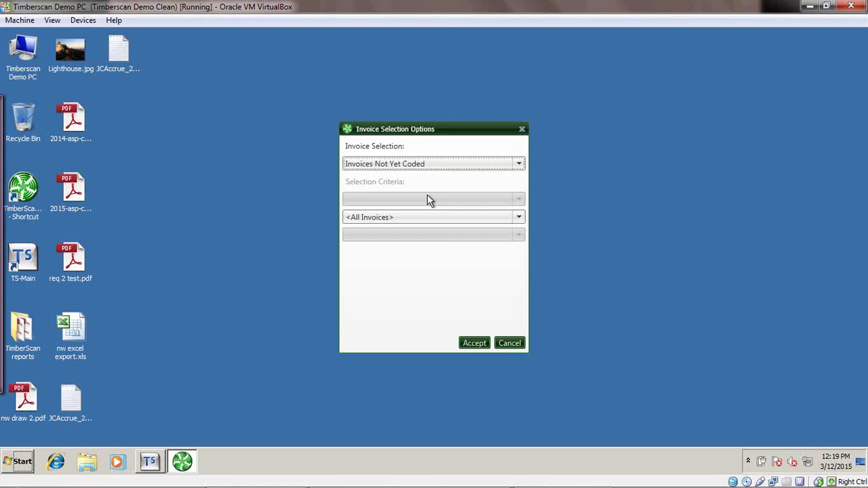
{"action": "left_click", "coordinate": [477, 342]}
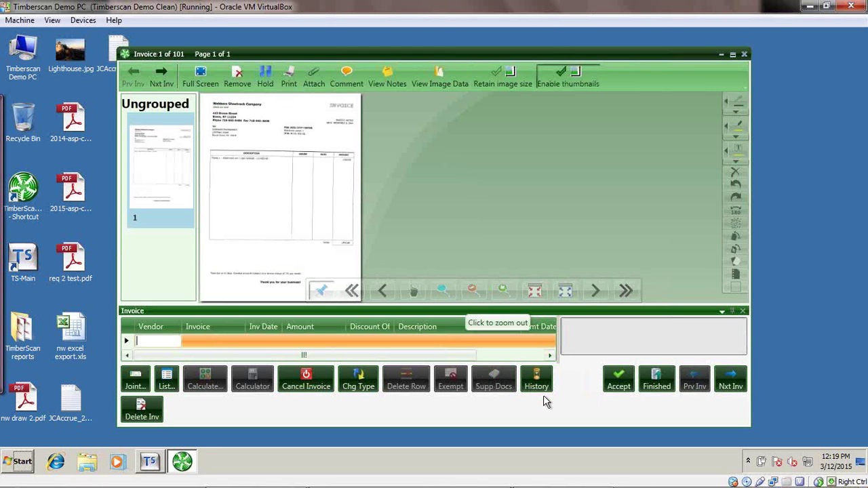
{"action": "left_click", "coordinate": [665, 384]}
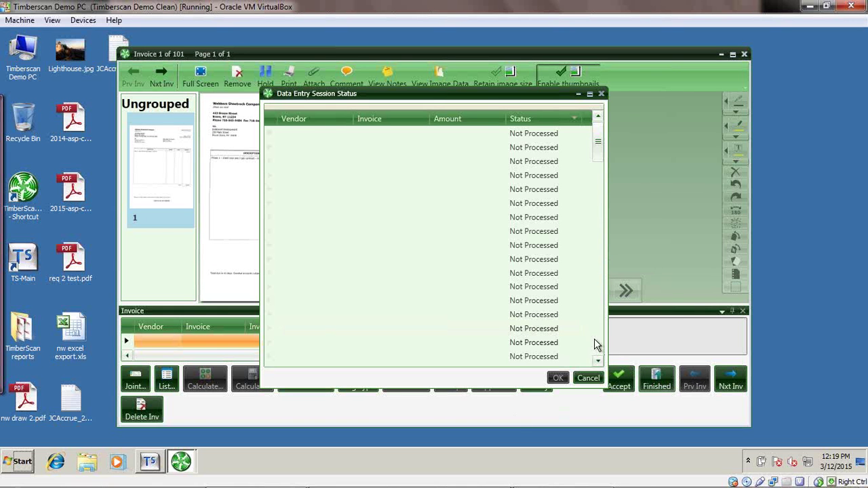
Jump to the last invoice, 101 of 101 from Pacific Petroleum, then close the invoice window.
{"action": "scroll", "coordinate": [598, 347], "scroll_direction": "down", "scroll_amount": 5}
{"action": "scroll", "coordinate": [599, 348], "scroll_direction": "down", "scroll_amount": 15}
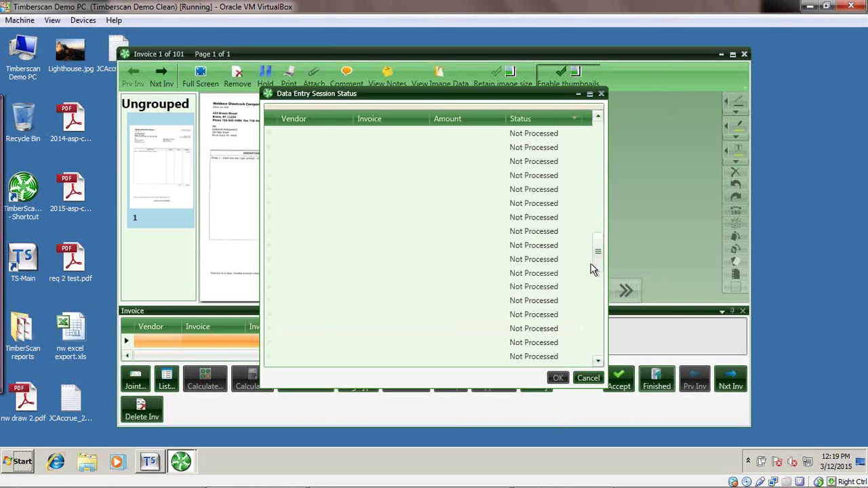
{"action": "scroll", "coordinate": [596, 344], "scroll_direction": "down", "scroll_amount": 3}
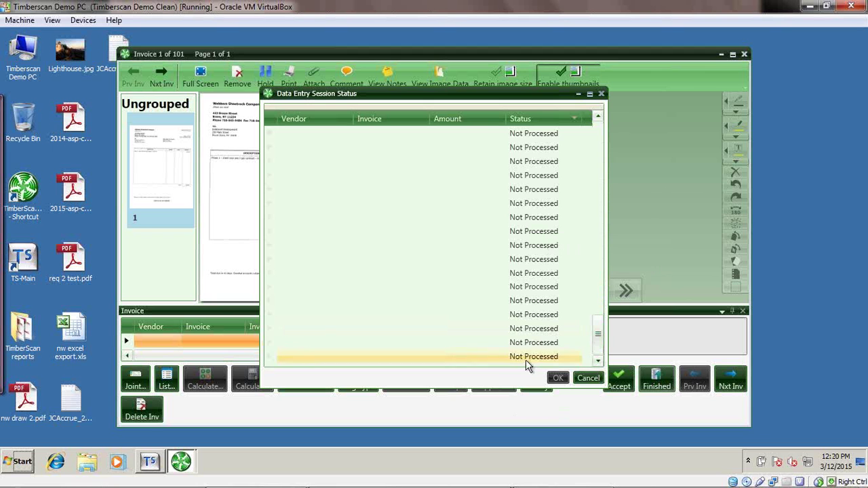
{"action": "left_click", "coordinate": [530, 359]}
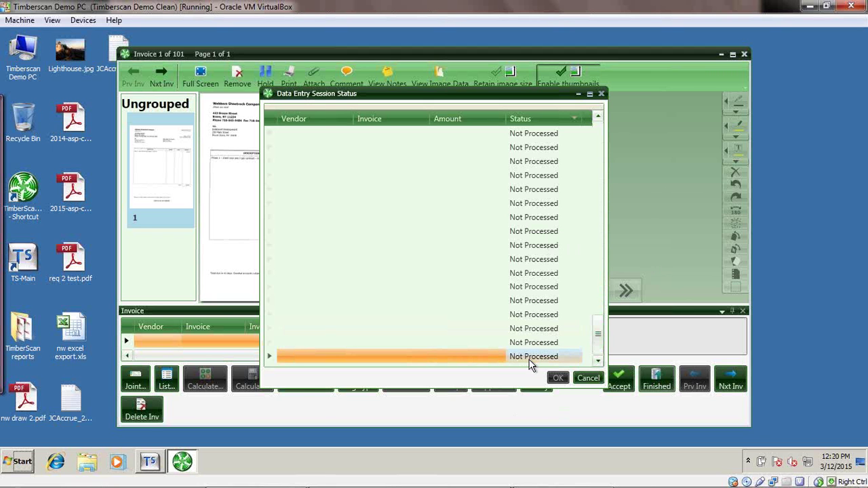
{"action": "double_click", "coordinate": [529, 359]}
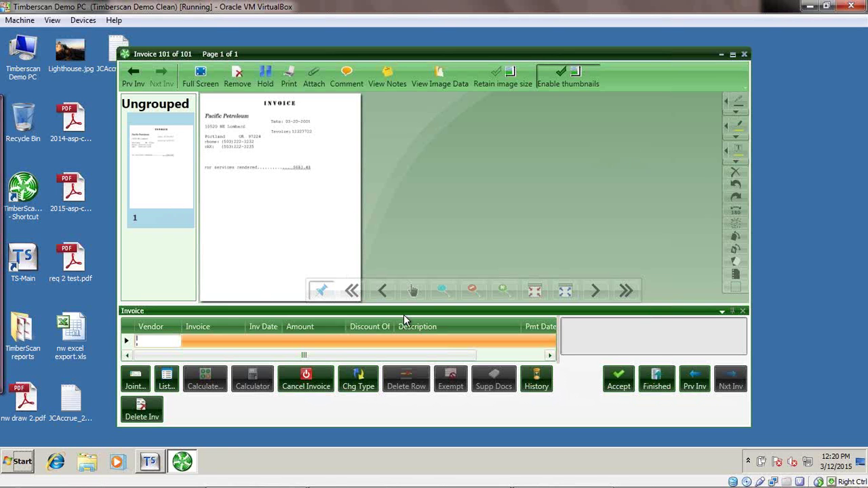
{"action": "left_click", "coordinate": [745, 54]}
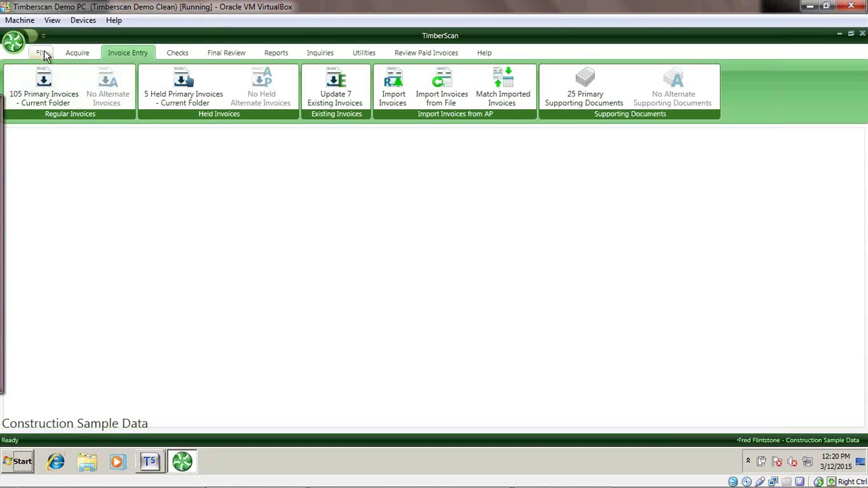
Show the Data Entry invoices and check the CHK-REQ and Wambet's Plumbing invoices for editing.
{"action": "left_click", "coordinate": [41, 53]}
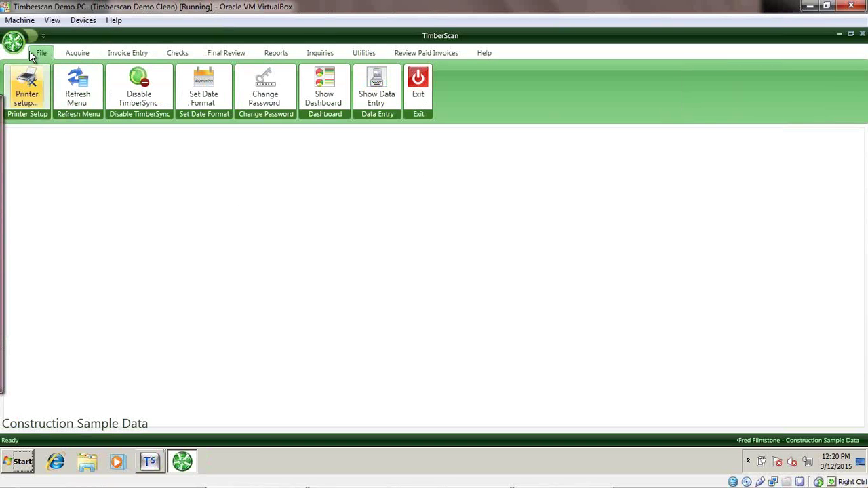
{"action": "left_click", "coordinate": [374, 87]}
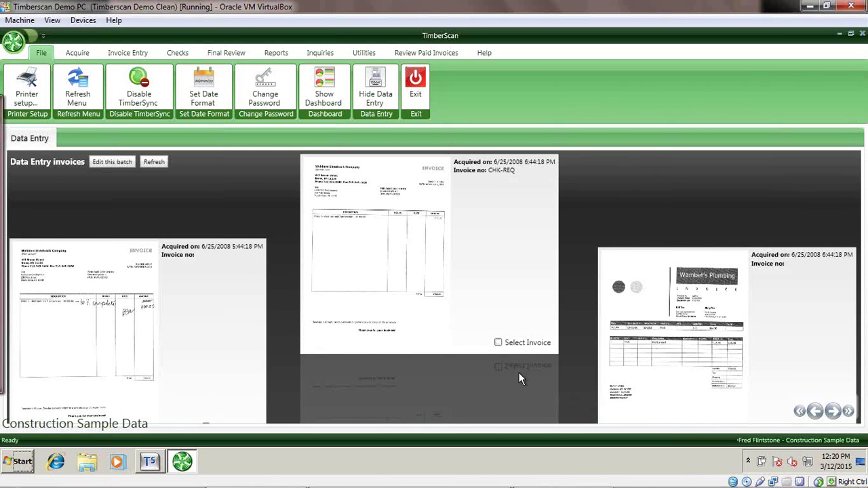
{"action": "left_click", "coordinate": [498, 342]}
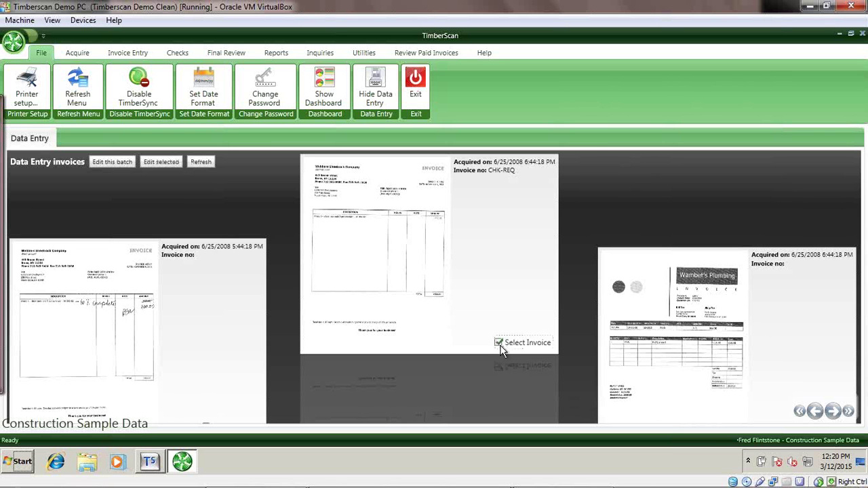
{"action": "left_click", "coordinate": [832, 411]}
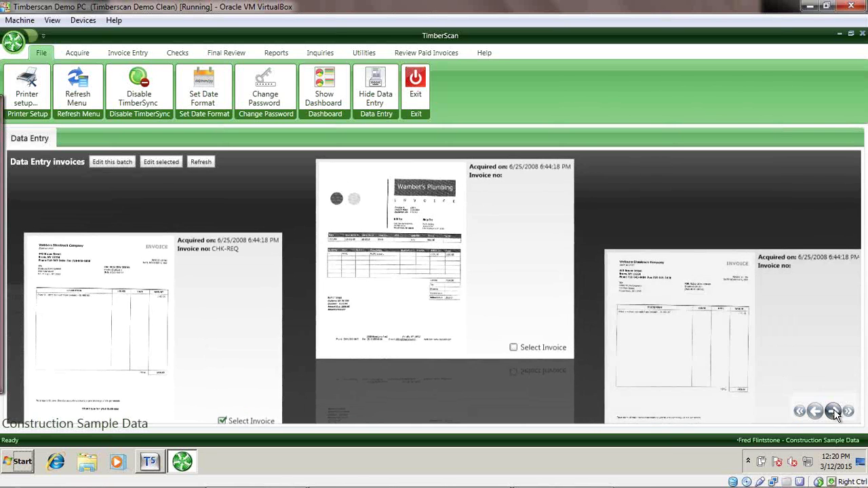
{"action": "left_click", "coordinate": [499, 342]}
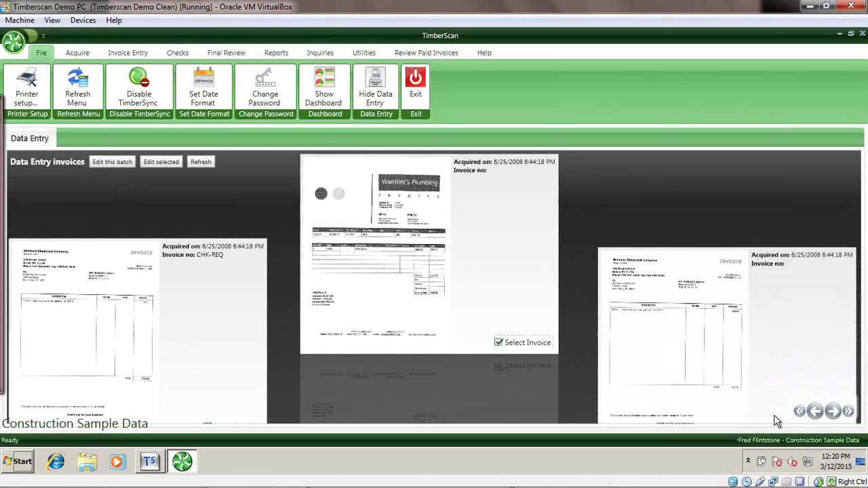
{"action": "left_click", "coordinate": [832, 411]}
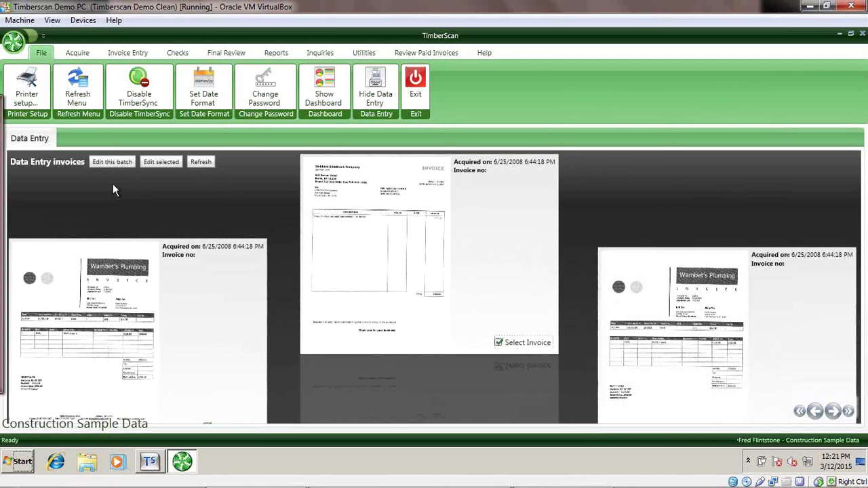
Edit the selected invoices, acknowledging the expired Worker's Comp warnings, and maximize the invoice window.
{"action": "left_click", "coordinate": [161, 162]}
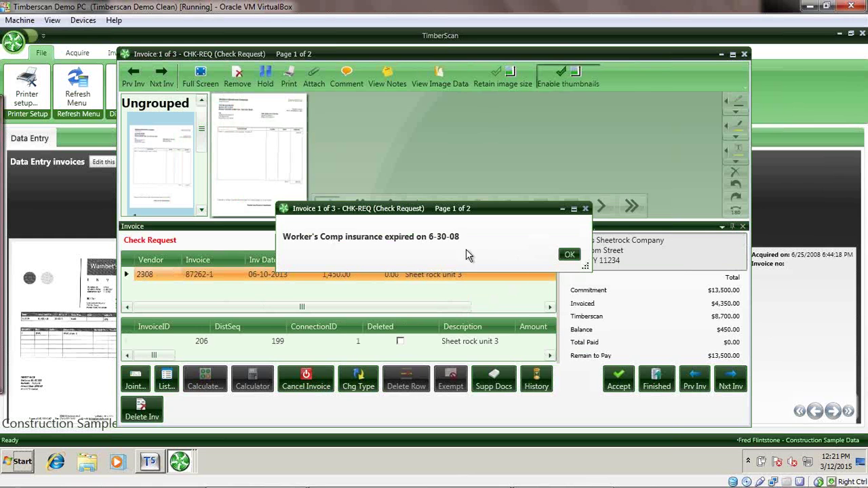
{"action": "left_click", "coordinate": [570, 256]}
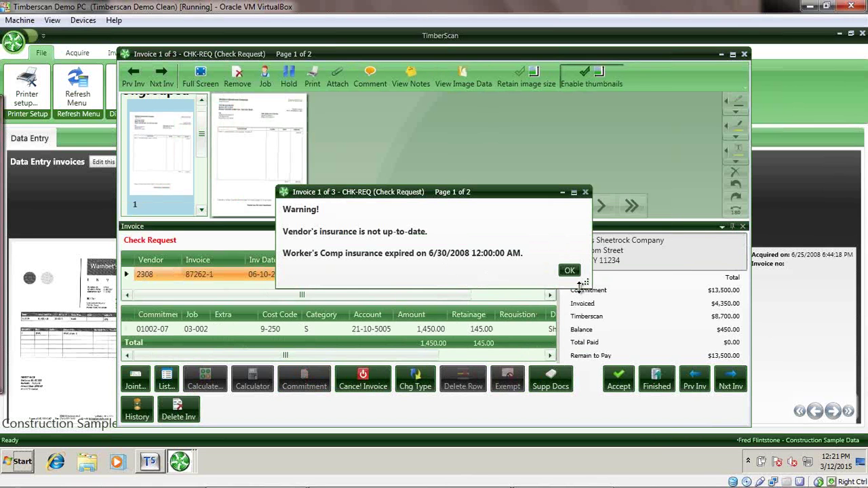
{"action": "left_click", "coordinate": [568, 271]}
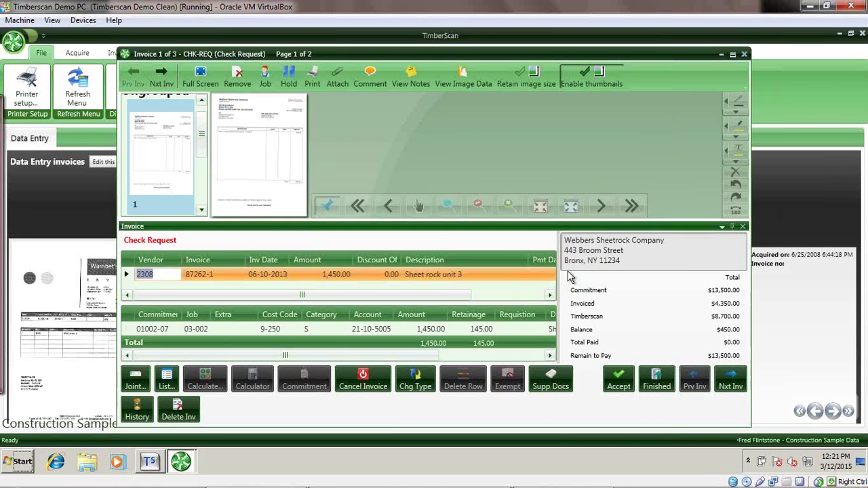
{"action": "left_click", "coordinate": [732, 55]}
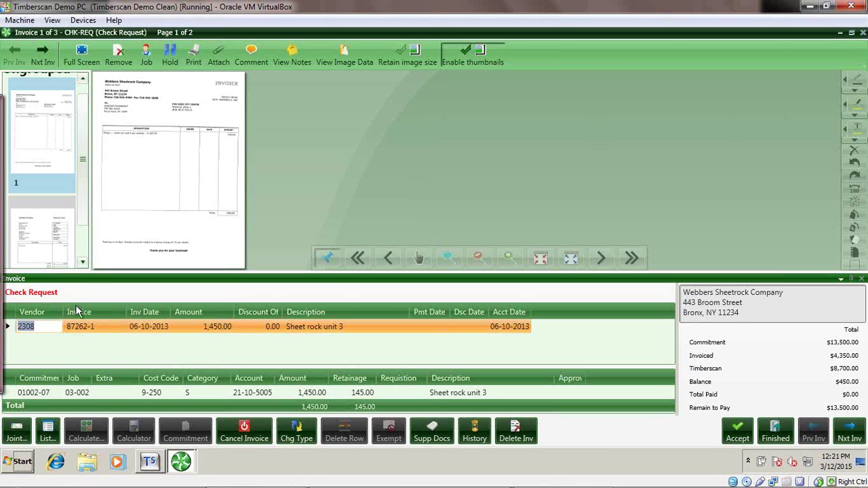
Inspect the Invoice Type list, cancel the type change, and close the invoice window.
{"action": "left_click", "coordinate": [303, 436]}
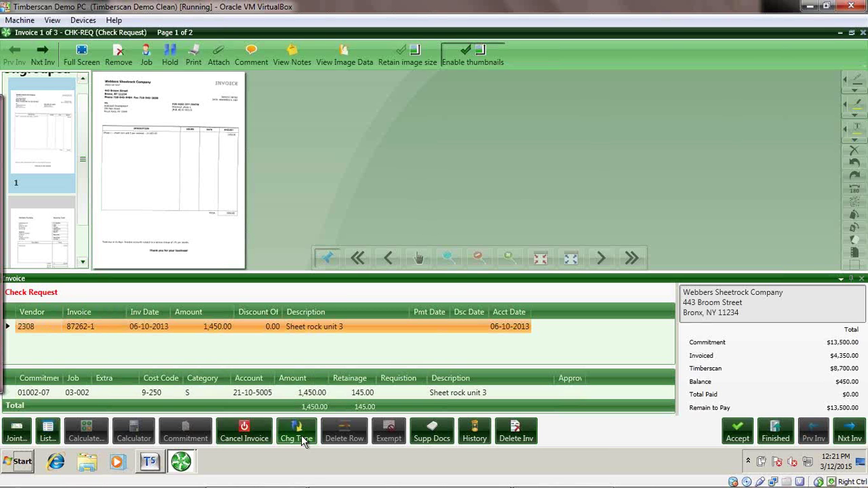
{"action": "left_click", "coordinate": [507, 207]}
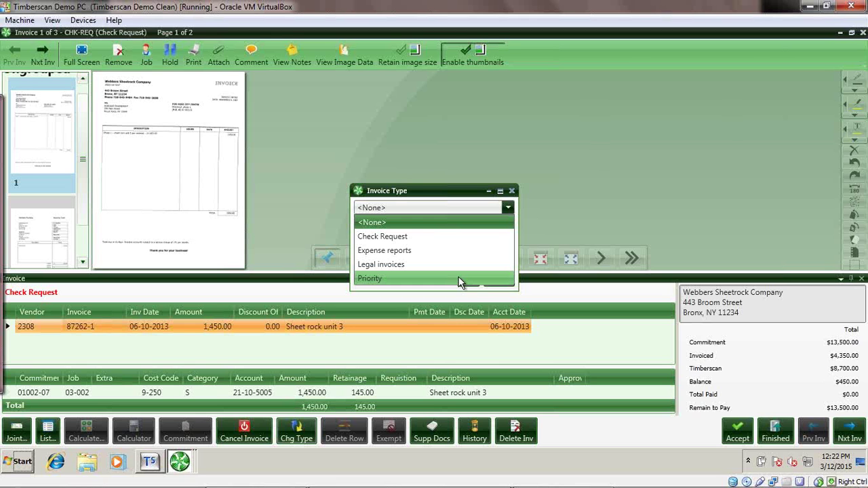
{"action": "left_click", "coordinate": [511, 190]}
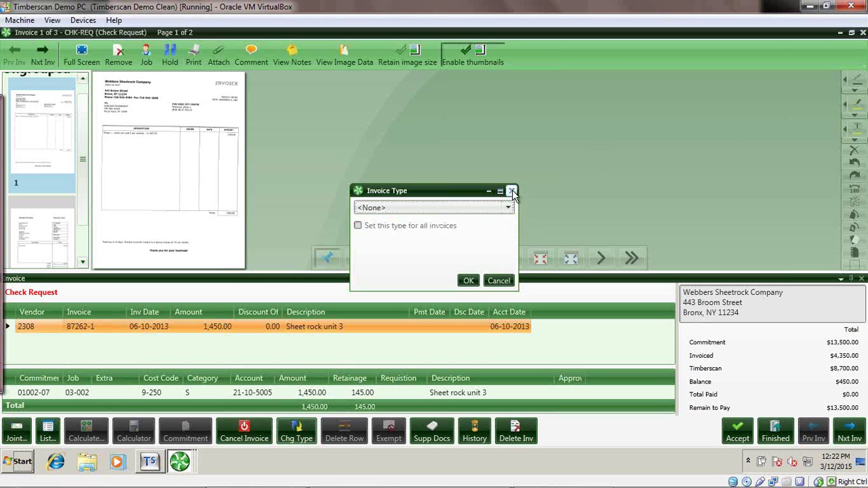
{"action": "left_click", "coordinate": [499, 282]}
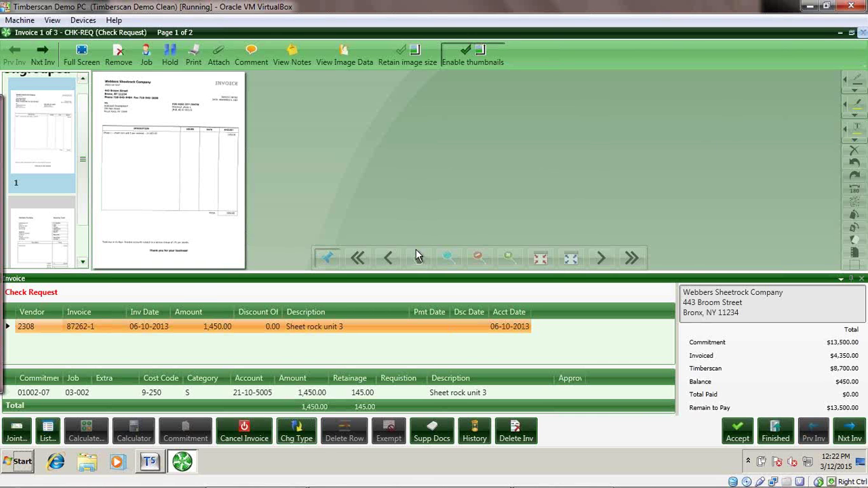
{"action": "key", "text": "Escape"}
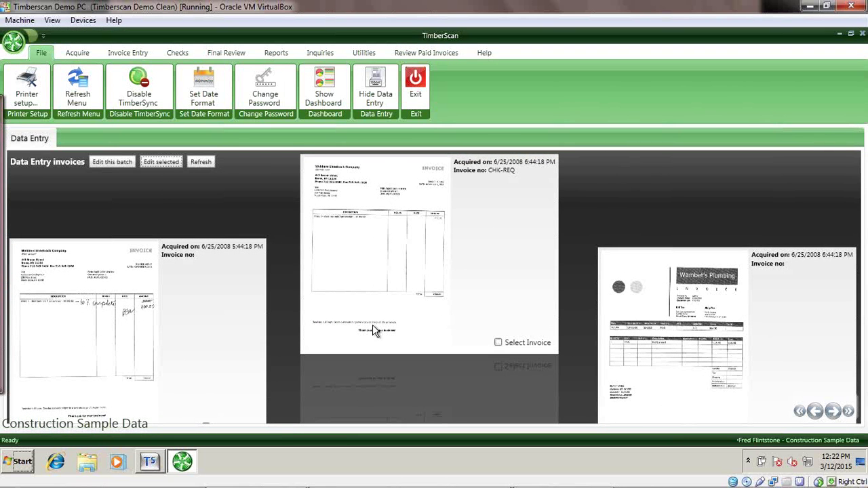
Exit TimberScan, relaunch it from the desktop shortcut, and enter the approver's user ID.
{"action": "left_click", "coordinate": [415, 88]}
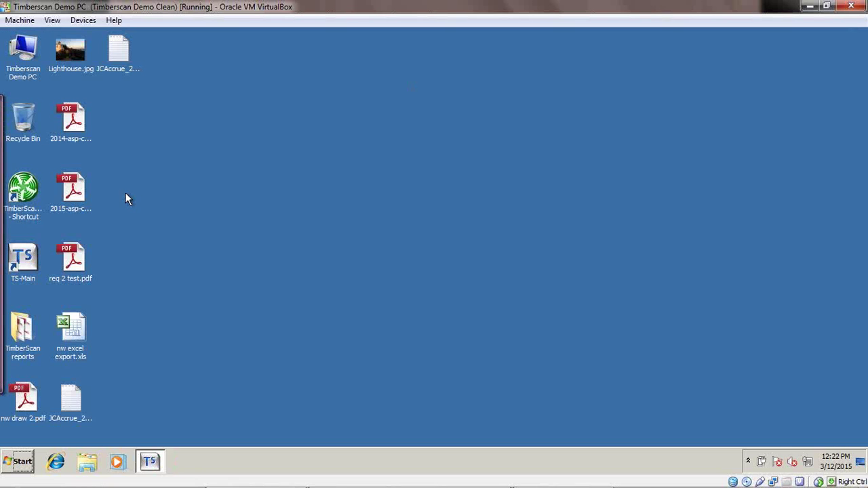
{"action": "double_click", "coordinate": [25, 190]}
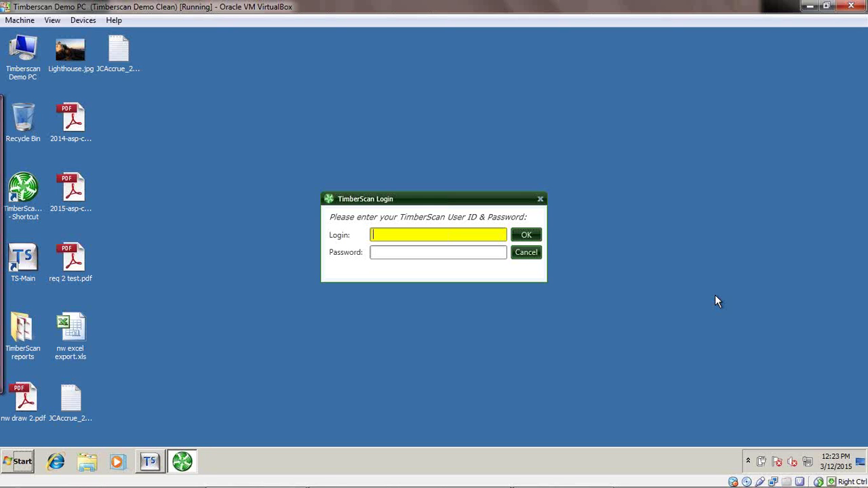
{"action": "type", "text": "appjc1"}
Sign in with the approver's password and maximize the TimberScan main window.
{"action": "key", "text": "Tab"}
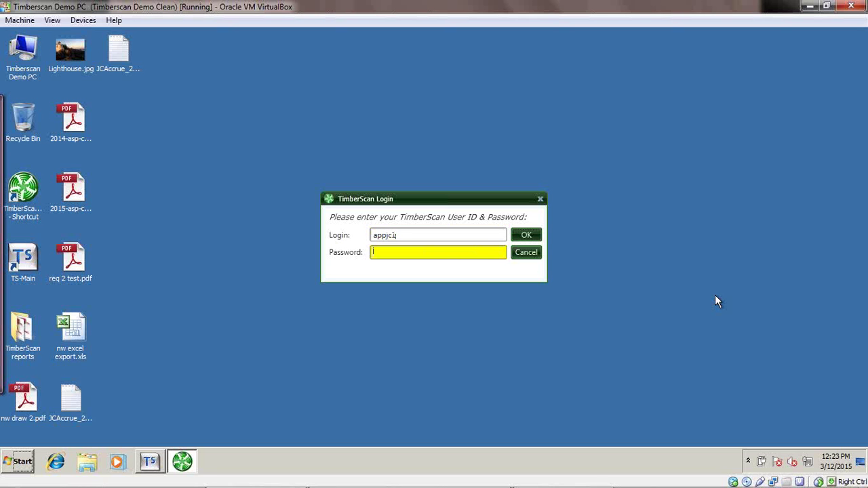
{"action": "type", "text": "•••••••"}
{"action": "key", "text": "Return"}
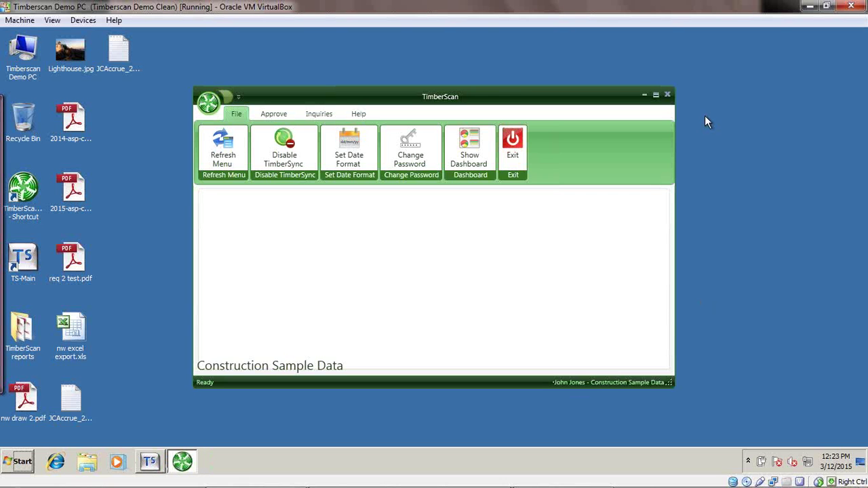
{"action": "left_click", "coordinate": [656, 96]}
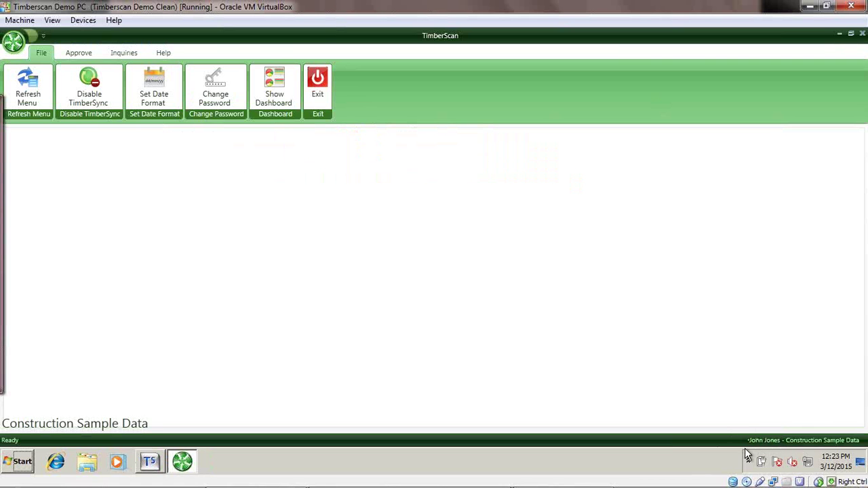
In invoice approval, keep no sorting and try the specific-vendor filter with 1101 - Kingston Plumbing.
{"action": "left_click", "coordinate": [78, 51]}
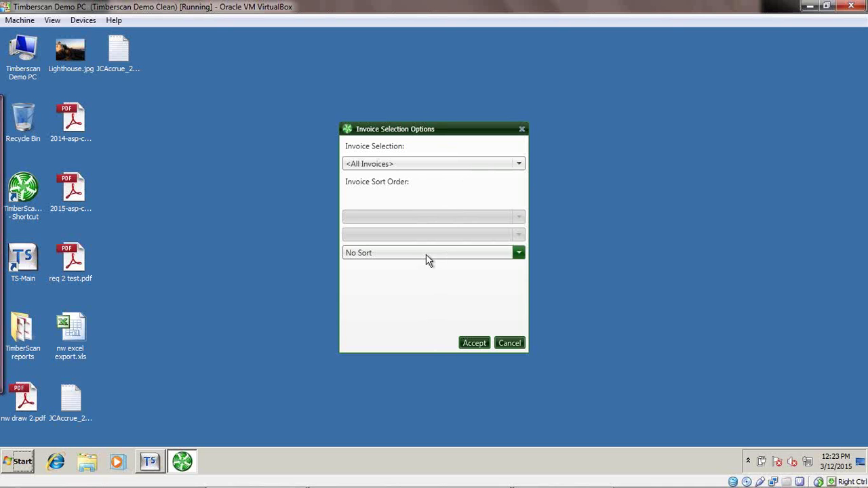
{"action": "left_click", "coordinate": [425, 255]}
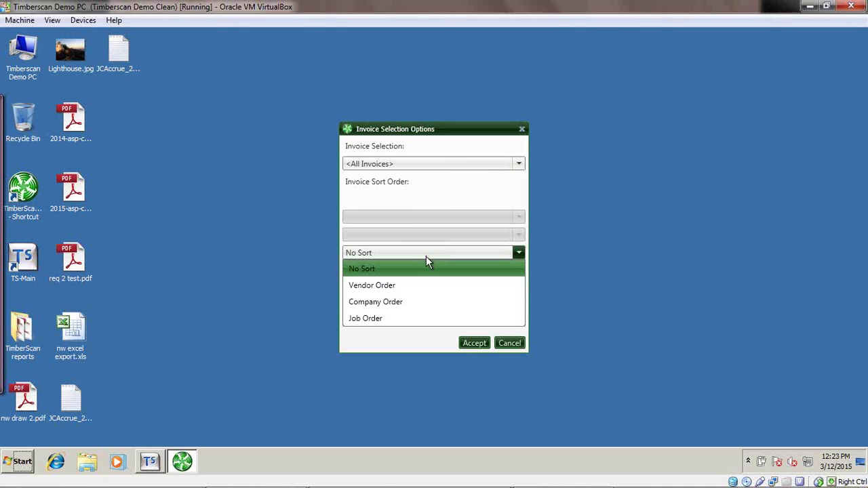
{"action": "left_click", "coordinate": [426, 257]}
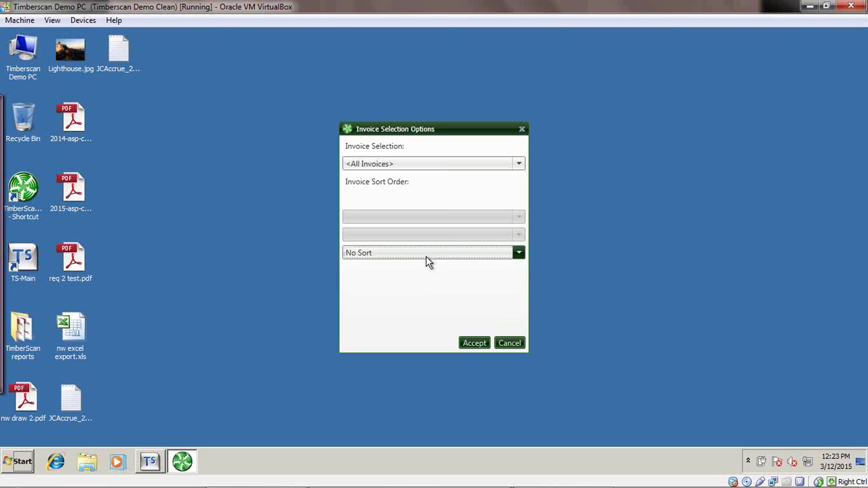
{"action": "left_click", "coordinate": [461, 166]}
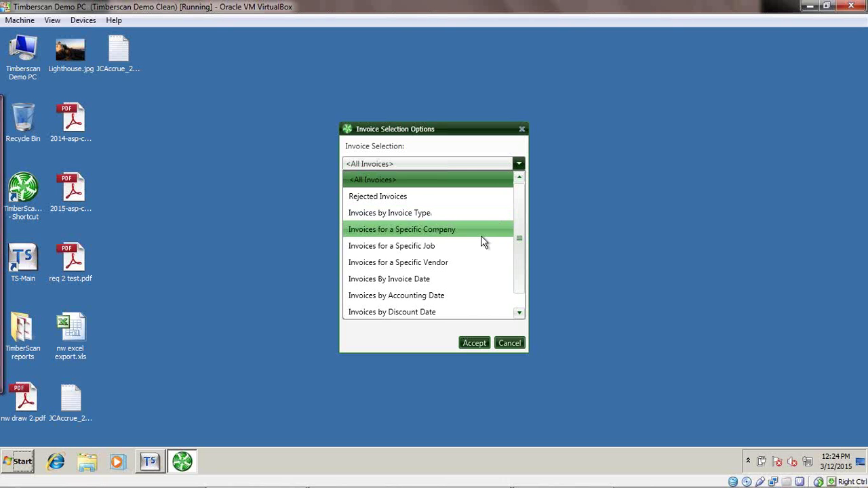
{"action": "left_click", "coordinate": [455, 263]}
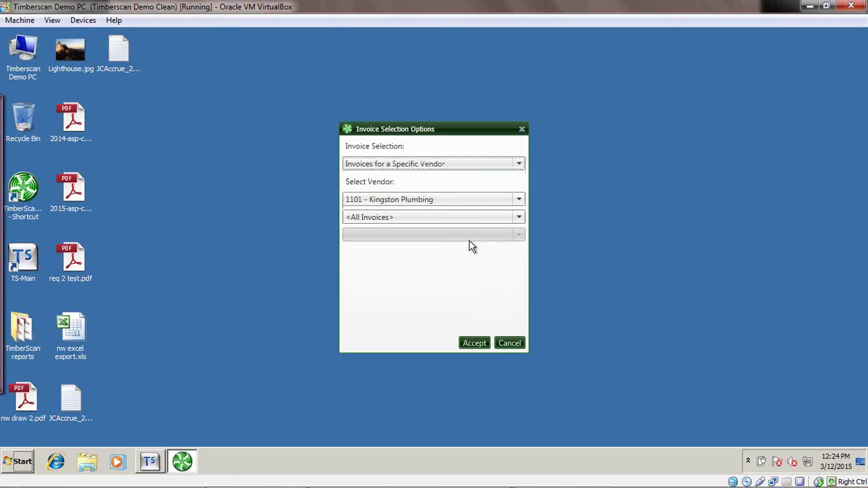
{"action": "left_click", "coordinate": [471, 205]}
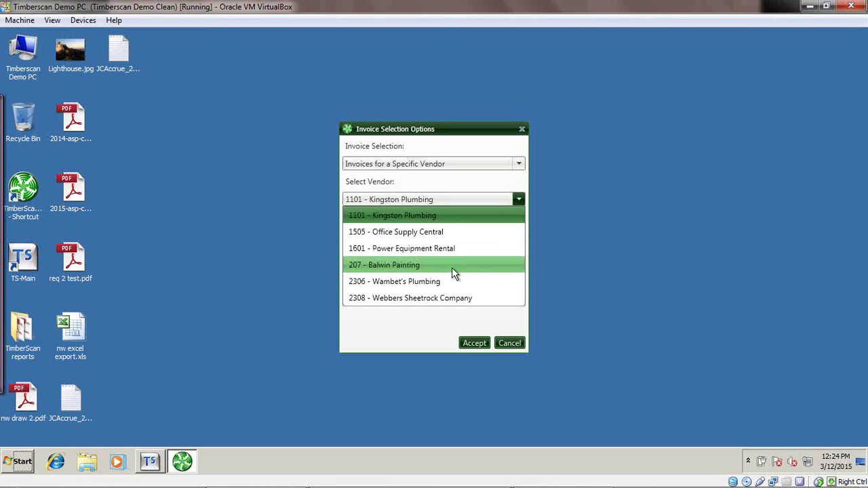
{"action": "left_click", "coordinate": [513, 343]}
Switch the filter to Invoices for a Specific Job, 03-002 Clackamas Office Park #4, and accept.
{"action": "left_click", "coordinate": [484, 206]}
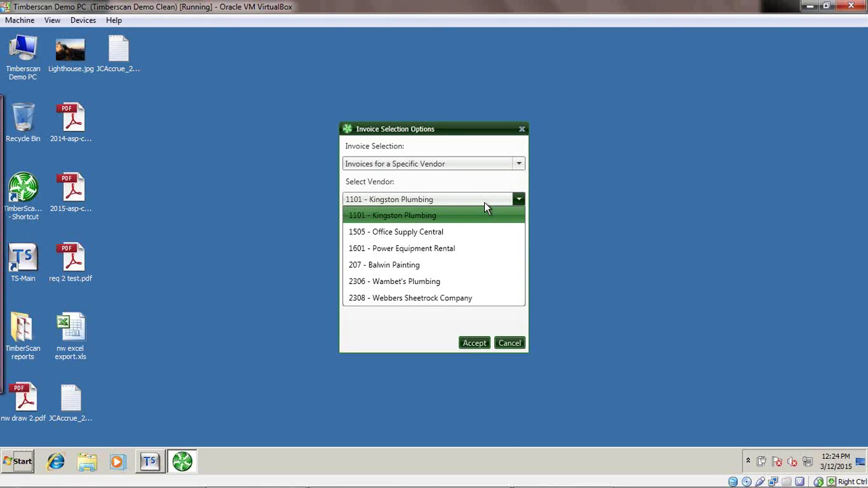
{"action": "left_click", "coordinate": [484, 202]}
{"action": "left_click", "coordinate": [518, 163]}
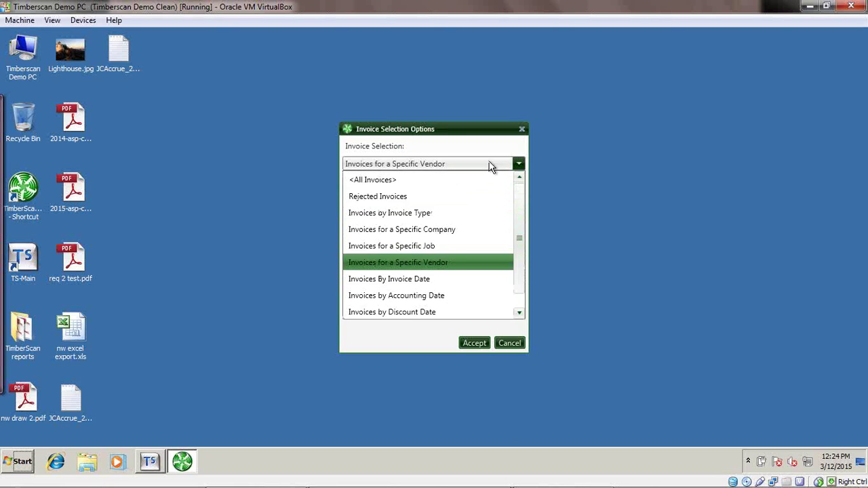
{"action": "left_click", "coordinate": [461, 250]}
{"action": "left_click", "coordinate": [467, 200]}
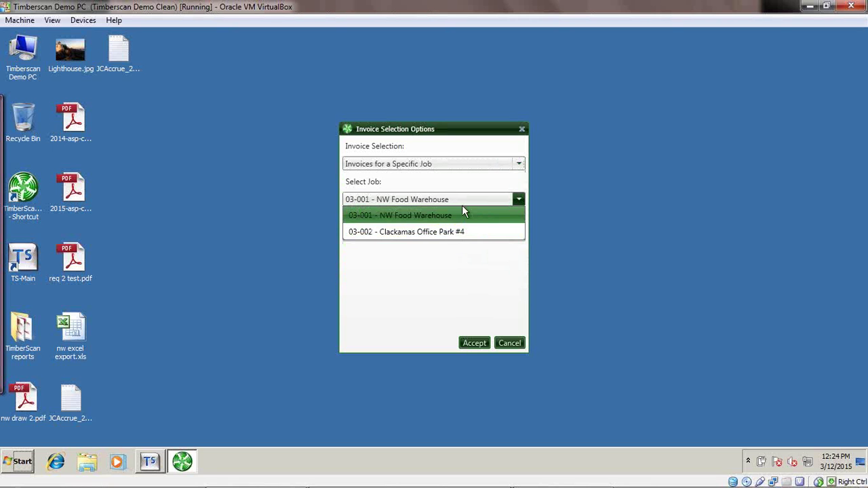
{"action": "left_click", "coordinate": [457, 232]}
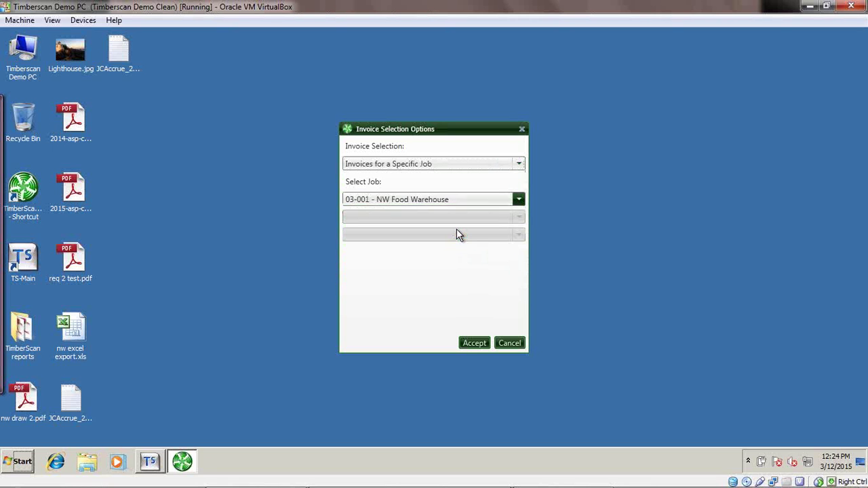
{"action": "left_click", "coordinate": [472, 343]}
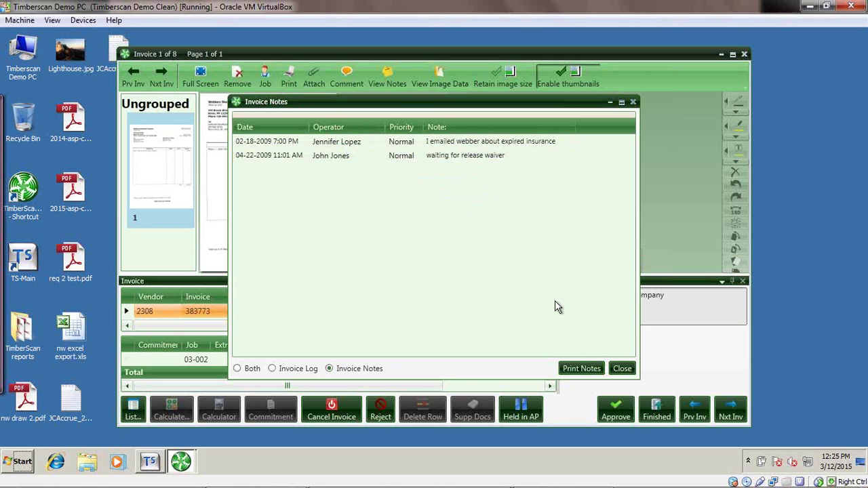
Close the invoice notes, dismiss the vendor insurance warning, and cancel Approval Session Status.
{"action": "left_click", "coordinate": [621, 368]}
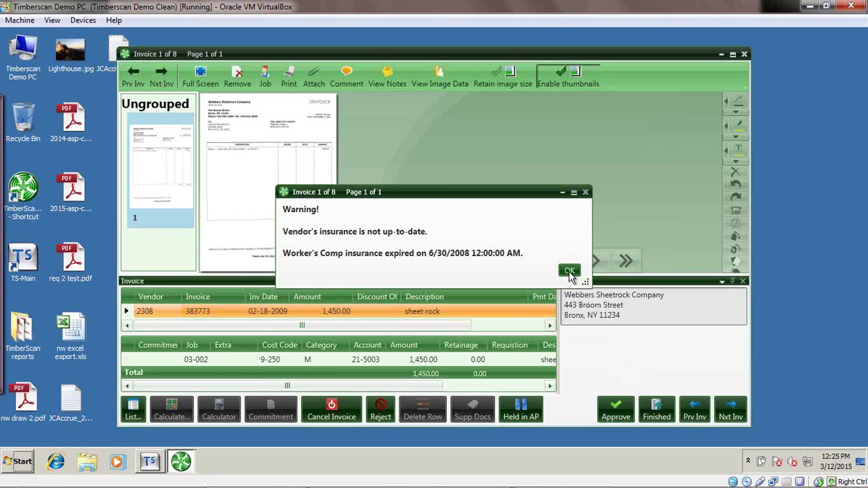
{"action": "left_click", "coordinate": [570, 271]}
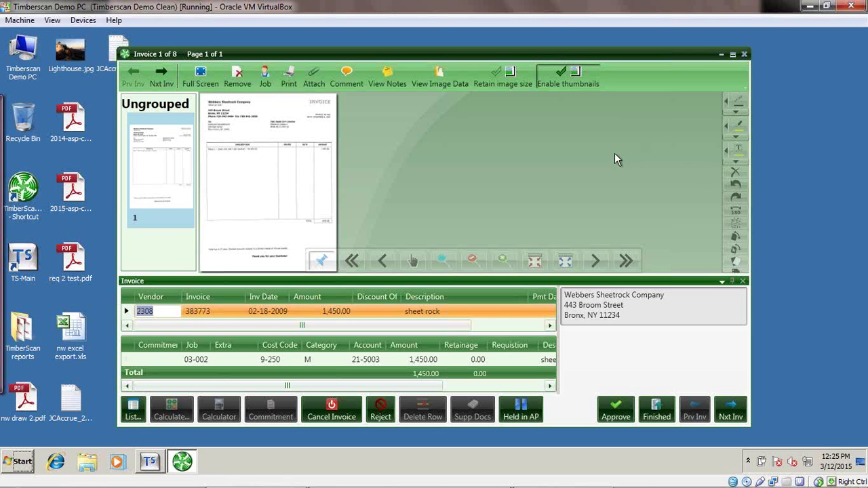
{"action": "left_click", "coordinate": [654, 413]}
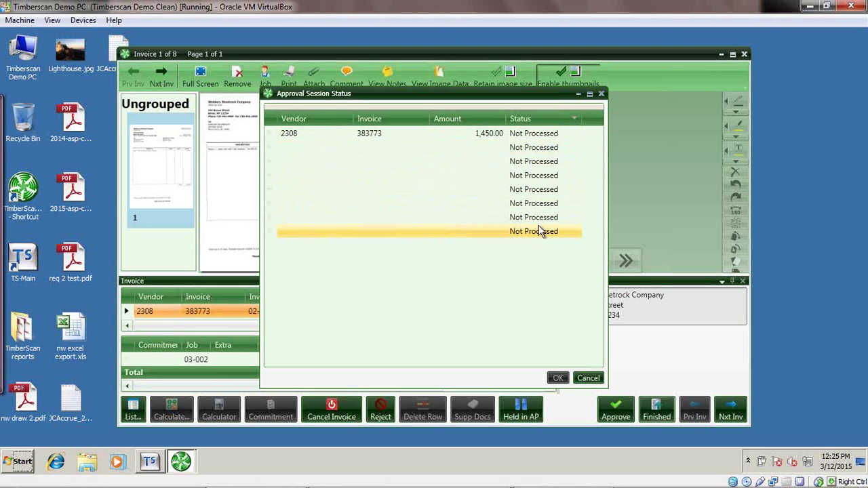
{"action": "left_click", "coordinate": [588, 378]}
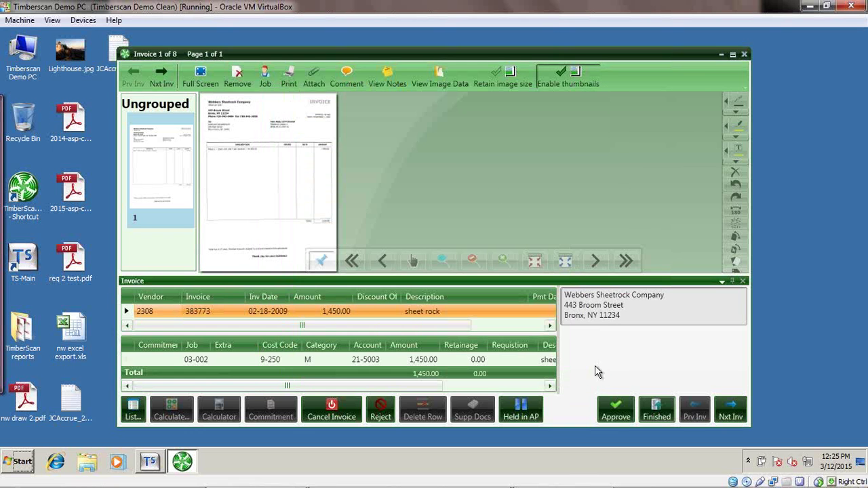
Close the invoice window, show the approval Dashboard, and expand the Show/Hide graphs panel.
{"action": "left_click", "coordinate": [744, 54]}
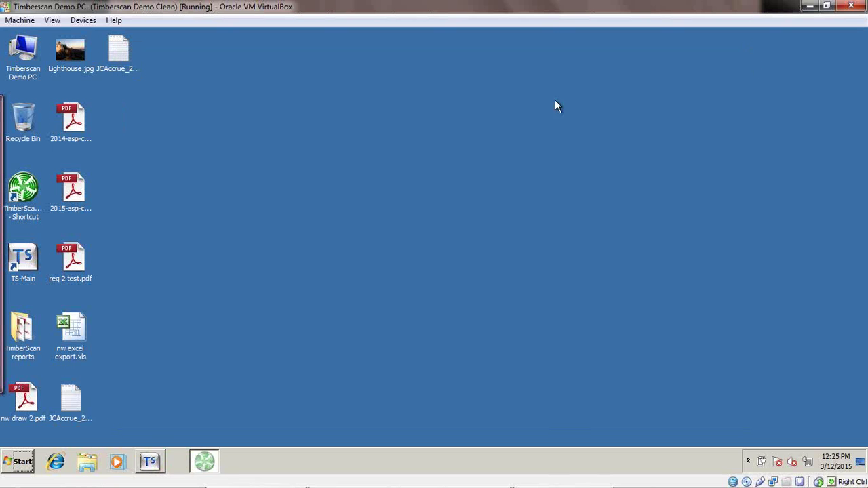
{"action": "left_click", "coordinate": [123, 53]}
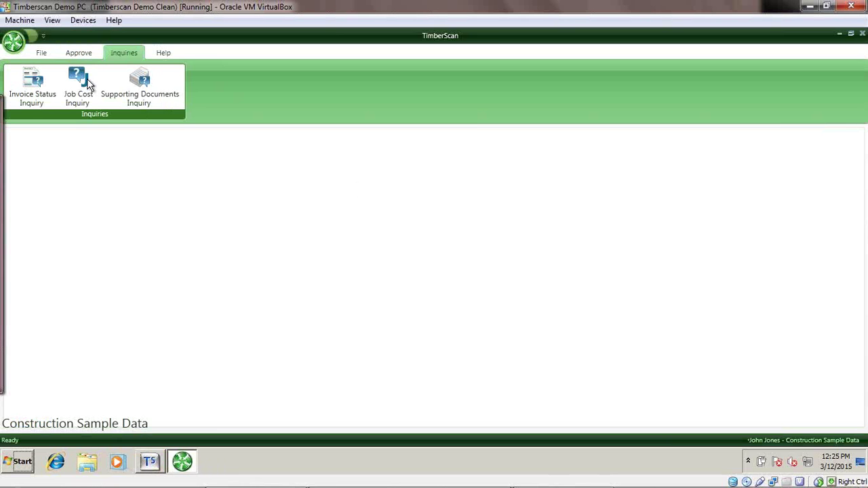
{"action": "left_click", "coordinate": [38, 52]}
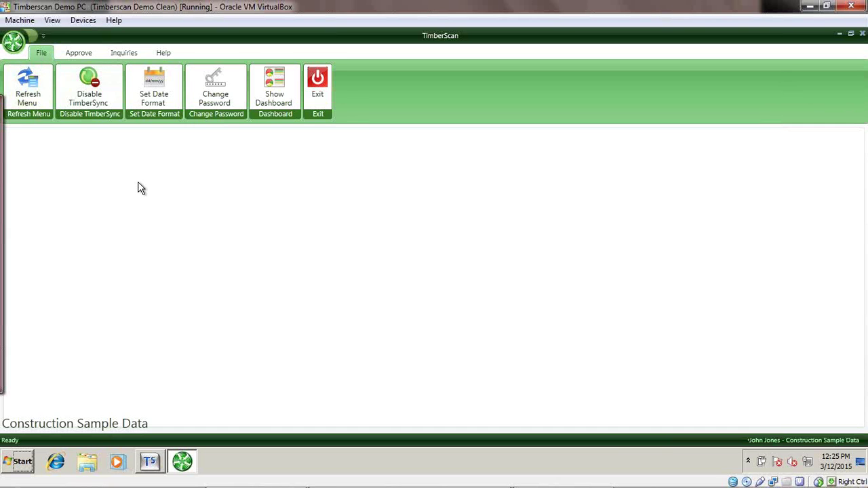
{"action": "left_click", "coordinate": [280, 98]}
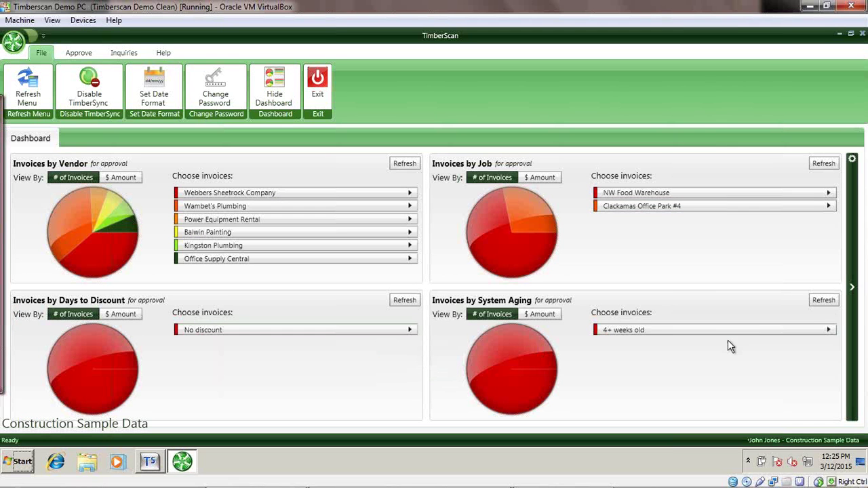
{"action": "left_click", "coordinate": [853, 291]}
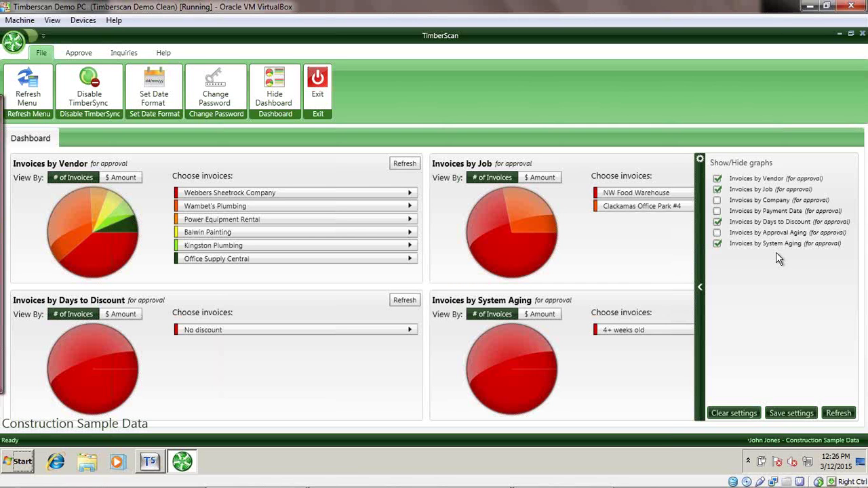
Collapse the Show/Hide graphs panel and inspect per-vendor invoice counts in the vendor pie chart.
{"action": "left_click", "coordinate": [702, 290]}
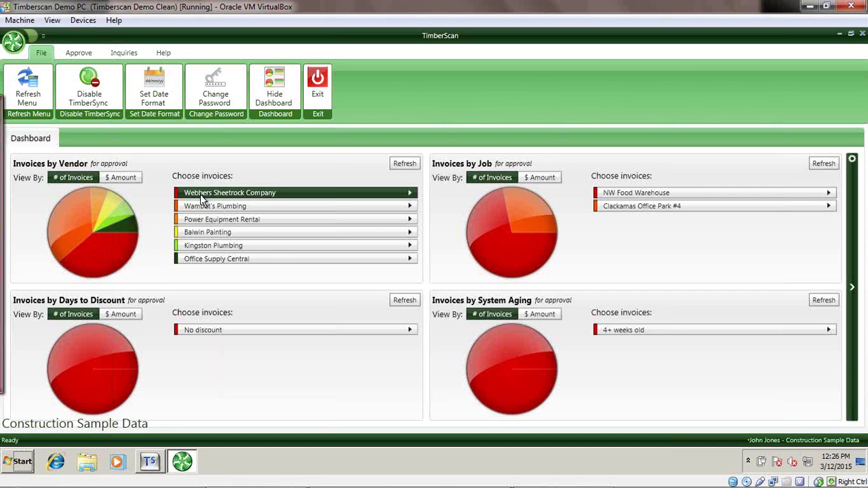
{"action": "mouse_move", "coordinate": [195, 212]}
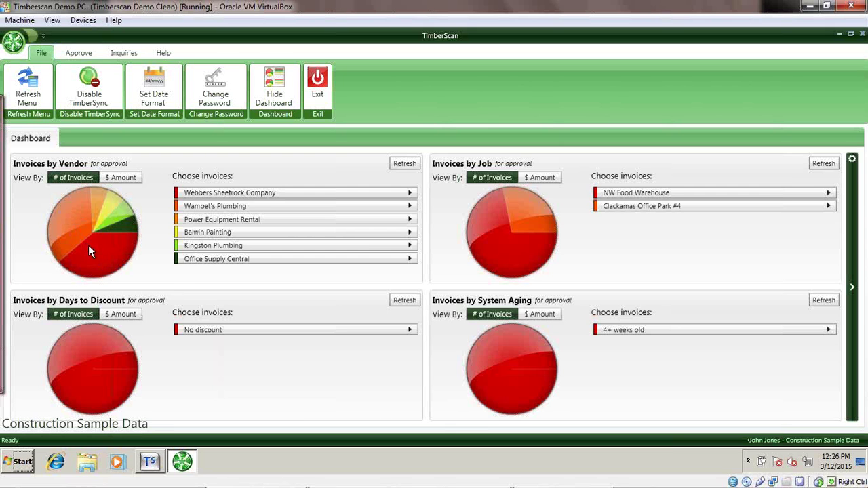
{"action": "mouse_move", "coordinate": [95, 253]}
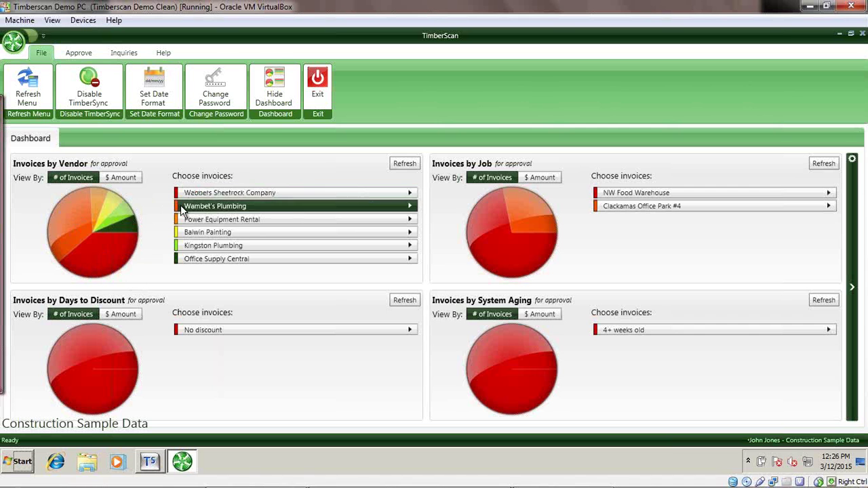
{"action": "mouse_move", "coordinate": [180, 205]}
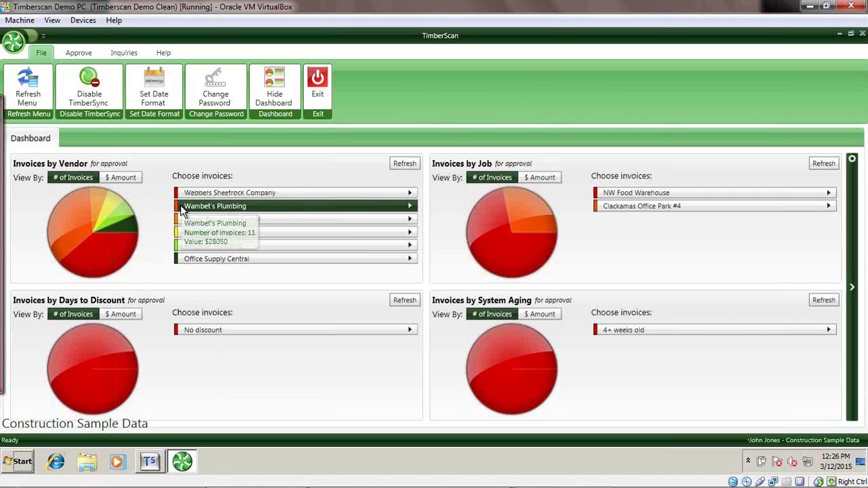
Switch the vendor and job pie charts to $ Amount; NW Food Warehouse shows $44,567.
{"action": "left_click", "coordinate": [127, 178]}
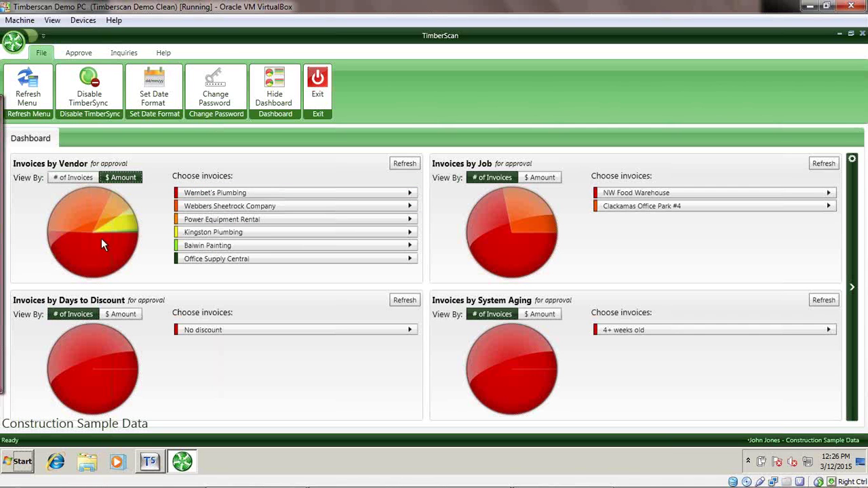
{"action": "mouse_move", "coordinate": [82, 246]}
{"action": "left_click", "coordinate": [536, 179]}
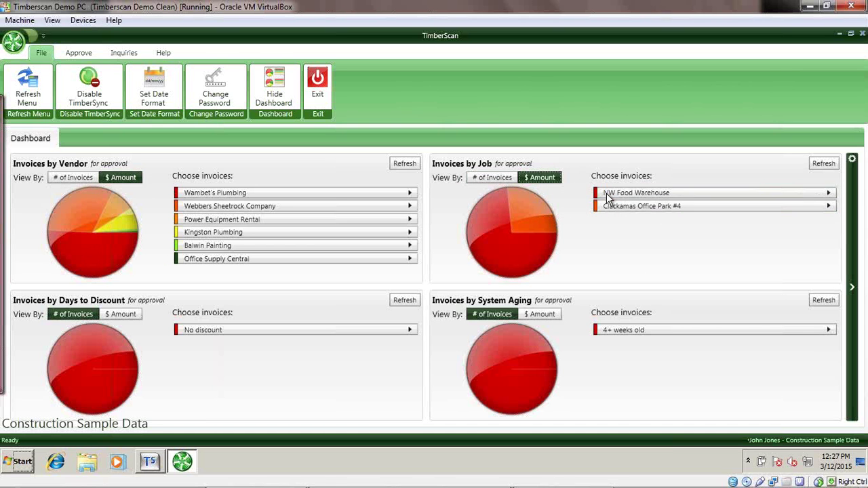
{"action": "mouse_move", "coordinate": [606, 194]}
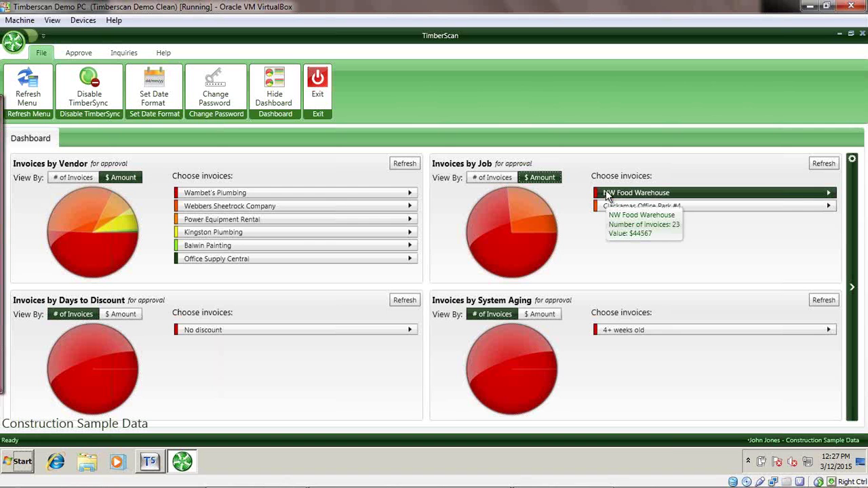
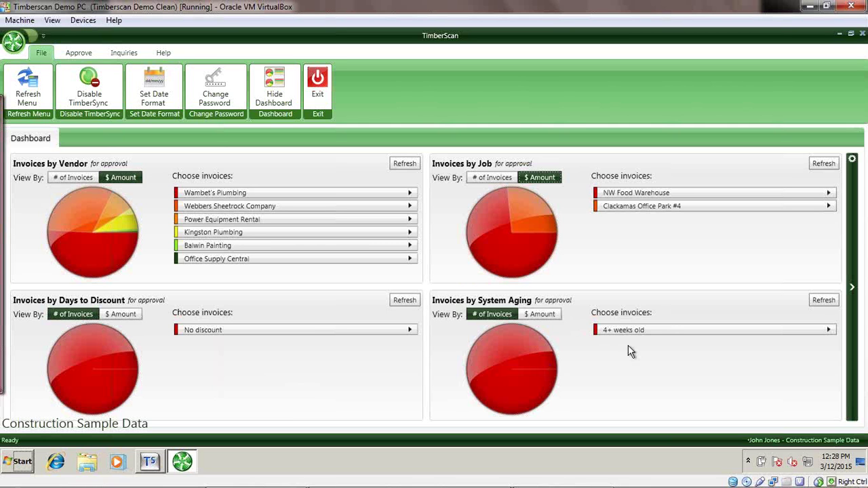
Hide the System Aging, Days to Discount and Job graphs, keeping only Invoices by Vendor, then save and refresh.
{"action": "mouse_move", "coordinate": [651, 335]}
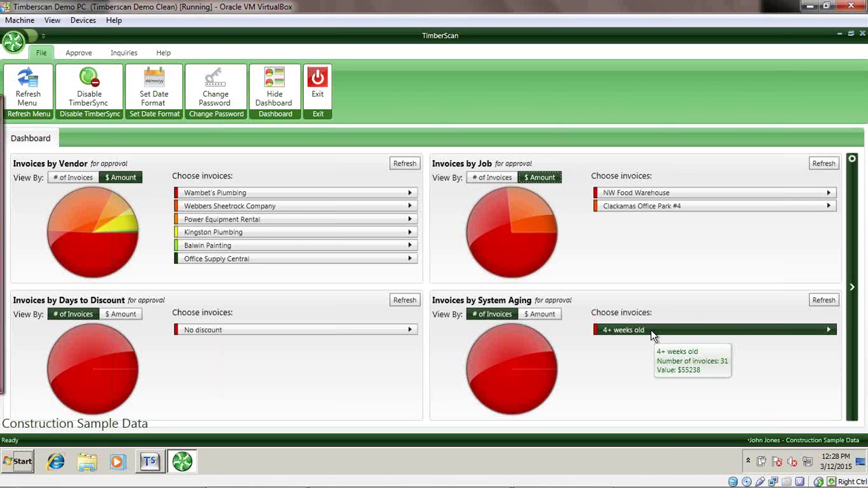
{"action": "left_click", "coordinate": [853, 290]}
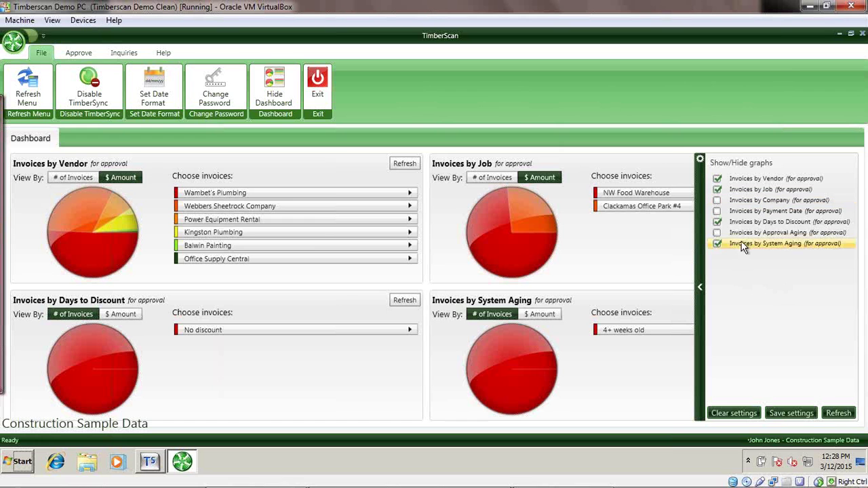
{"action": "left_click", "coordinate": [717, 243]}
{"action": "left_click", "coordinate": [717, 223]}
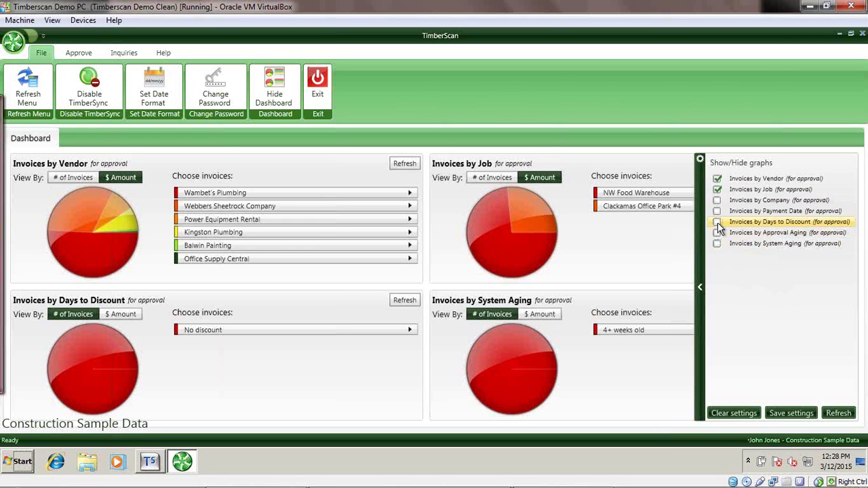
{"action": "left_click", "coordinate": [717, 222]}
{"action": "left_click", "coordinate": [718, 189]}
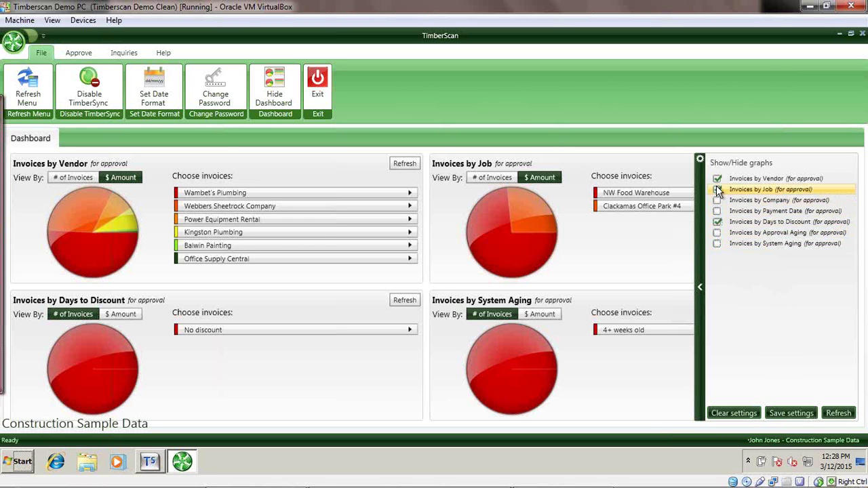
{"action": "left_click", "coordinate": [716, 221]}
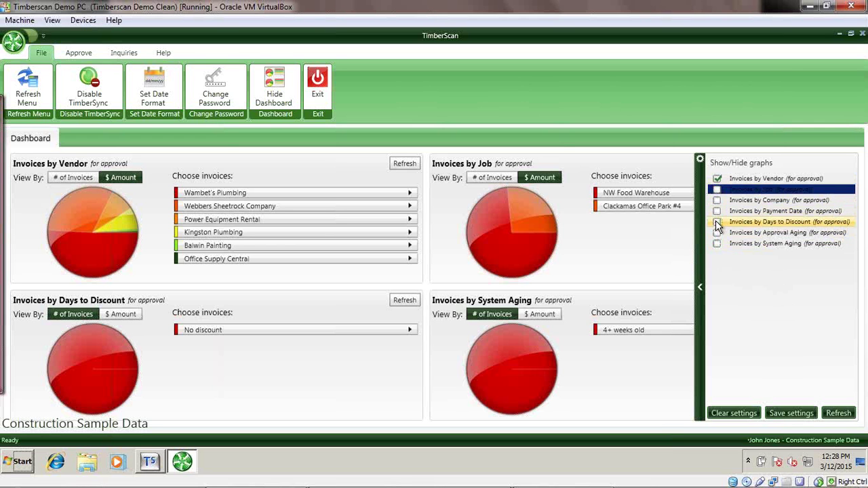
{"action": "left_click", "coordinate": [776, 413]}
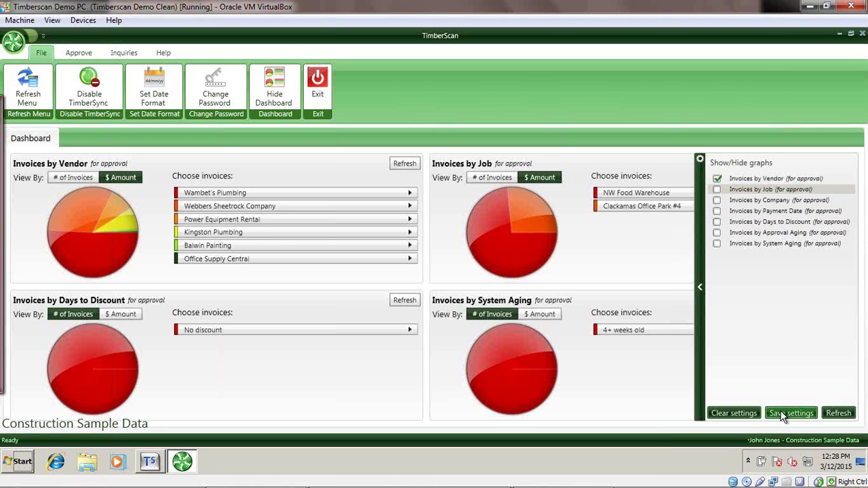
{"action": "left_click", "coordinate": [833, 411]}
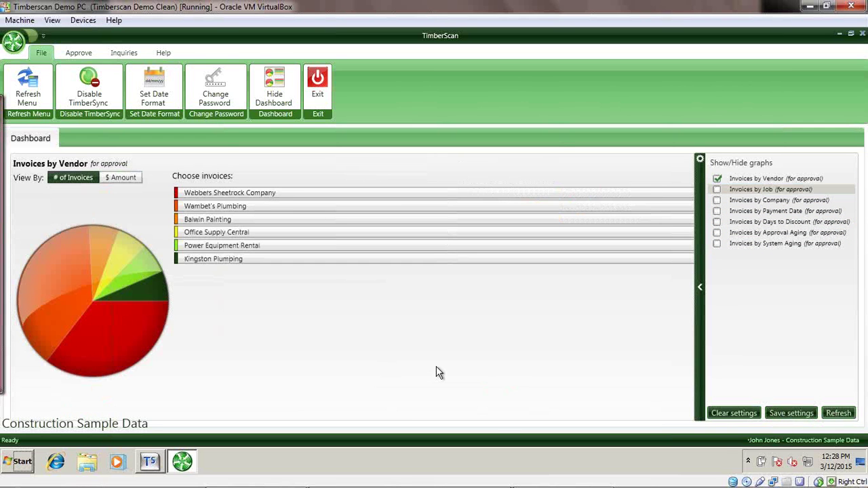
{"action": "left_click", "coordinate": [700, 290]}
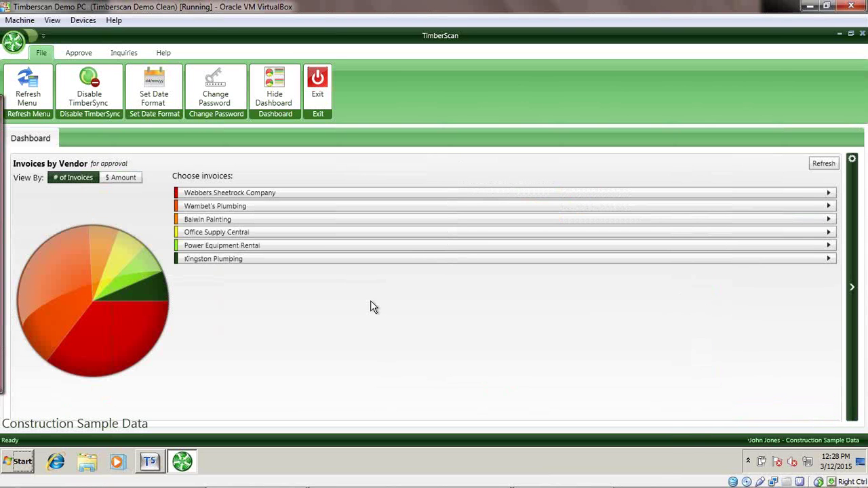
Load Webbers Sheetrock Company's invoices and review invoice 373736's notes and expired-insurance warning.
{"action": "left_click", "coordinate": [221, 193]}
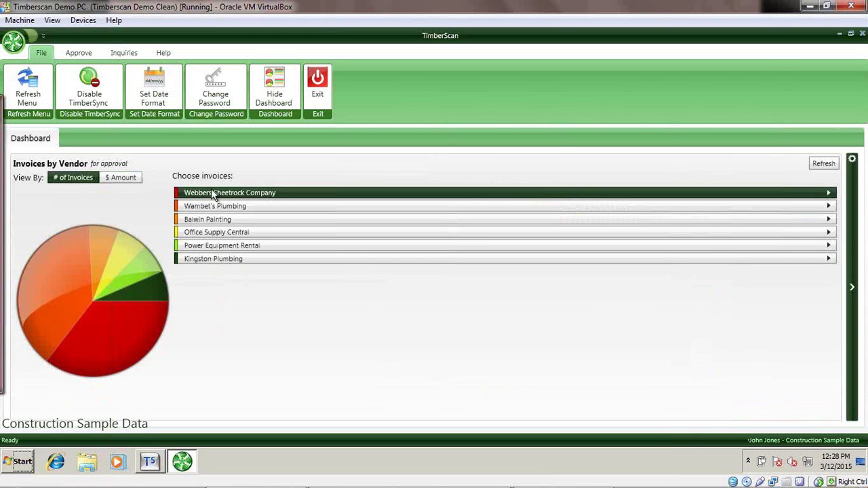
{"action": "left_click", "coordinate": [211, 191]}
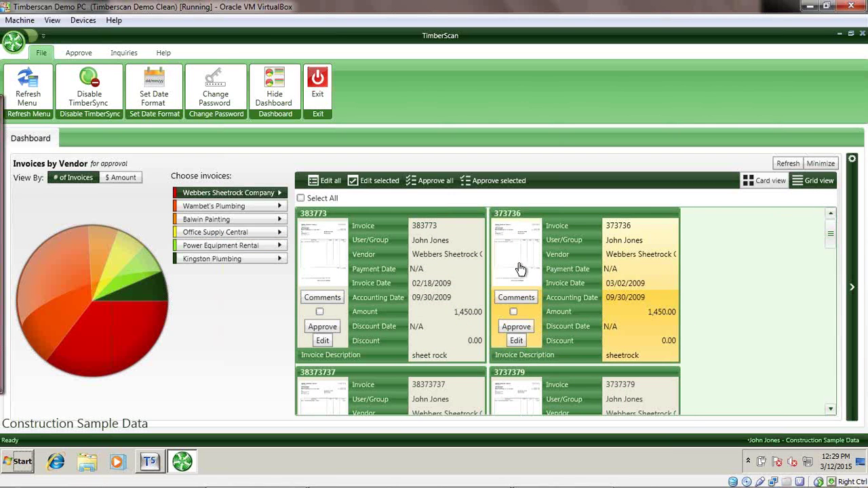
{"action": "left_click", "coordinate": [532, 298]}
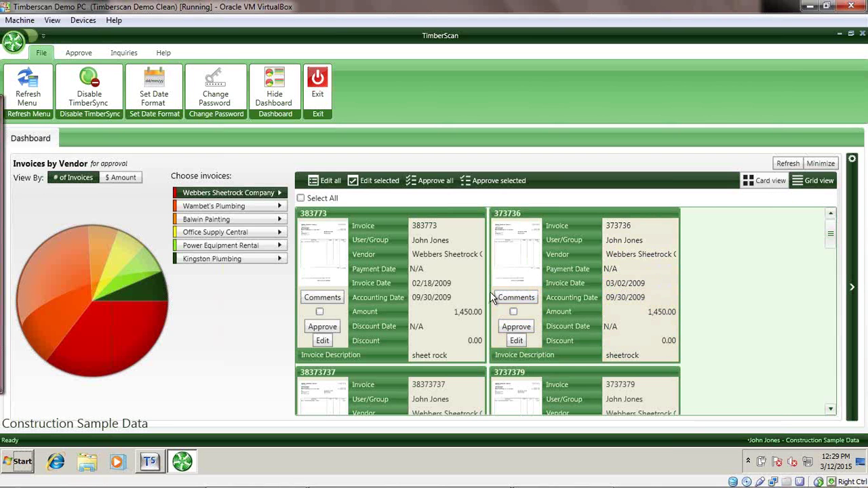
{"action": "left_click", "coordinate": [516, 341]}
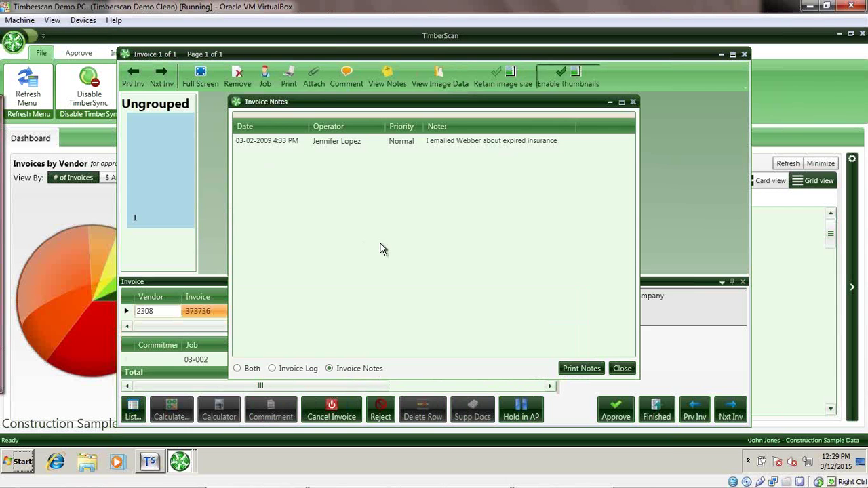
{"action": "left_click", "coordinate": [621, 368]}
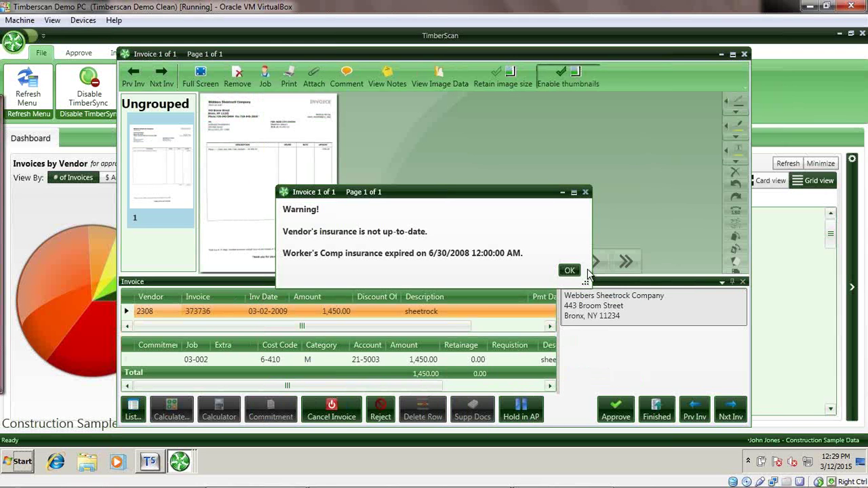
{"action": "left_click", "coordinate": [569, 271]}
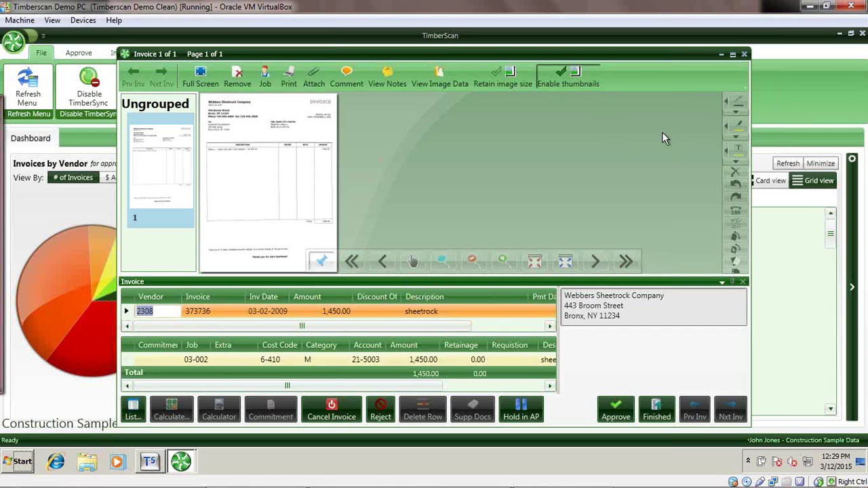
Close the invoice without refreshing data and show Webbers Sheetrock's pending invoices as a grid.
{"action": "left_click", "coordinate": [744, 54]}
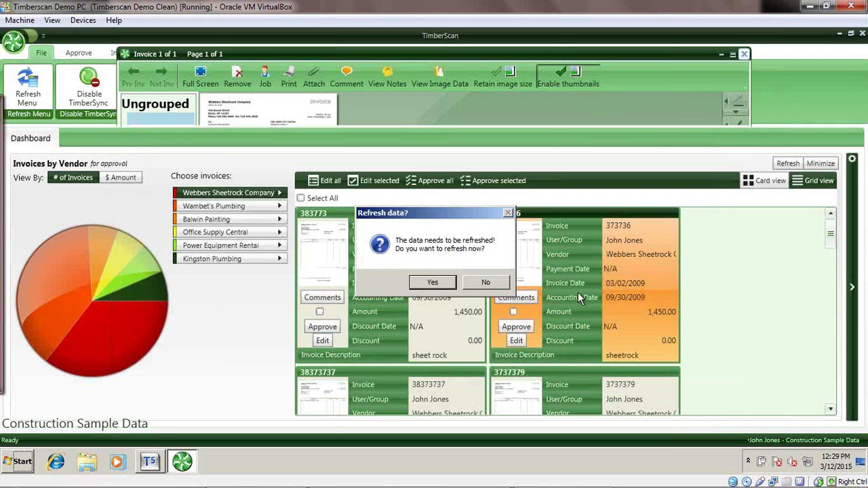
{"action": "left_click", "coordinate": [486, 283]}
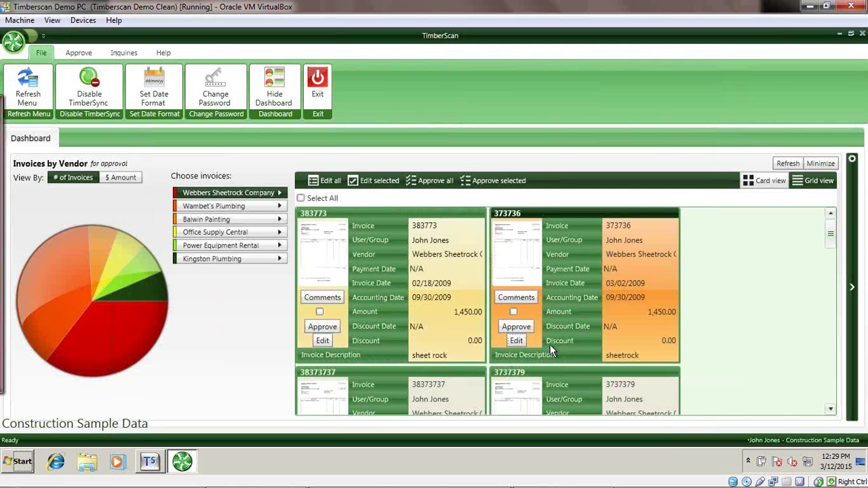
{"action": "left_click", "coordinate": [818, 181]}
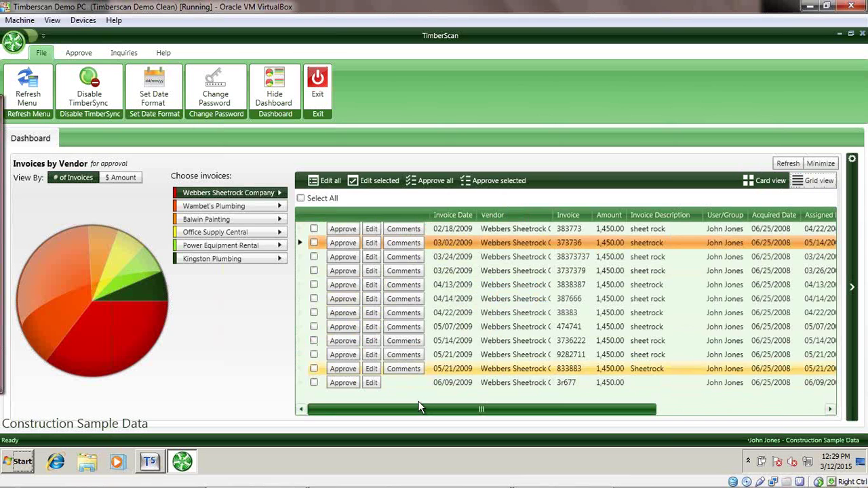
{"action": "left_click", "coordinate": [408, 314]}
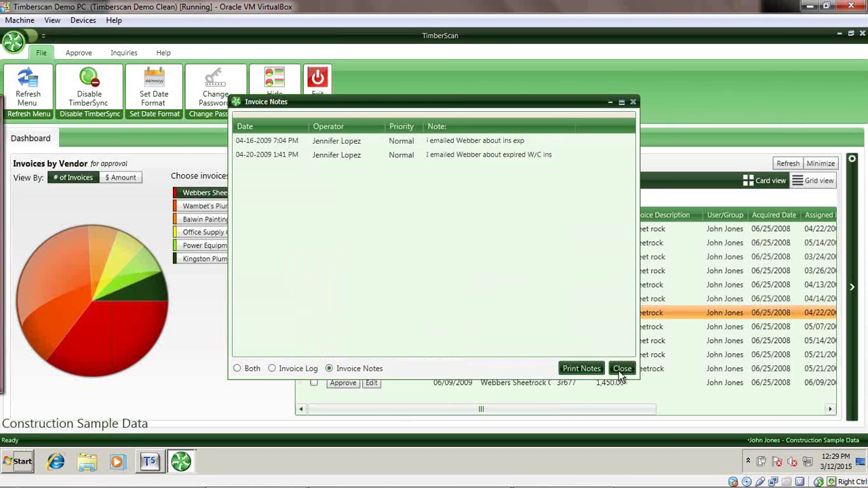
{"action": "left_click", "coordinate": [620, 373]}
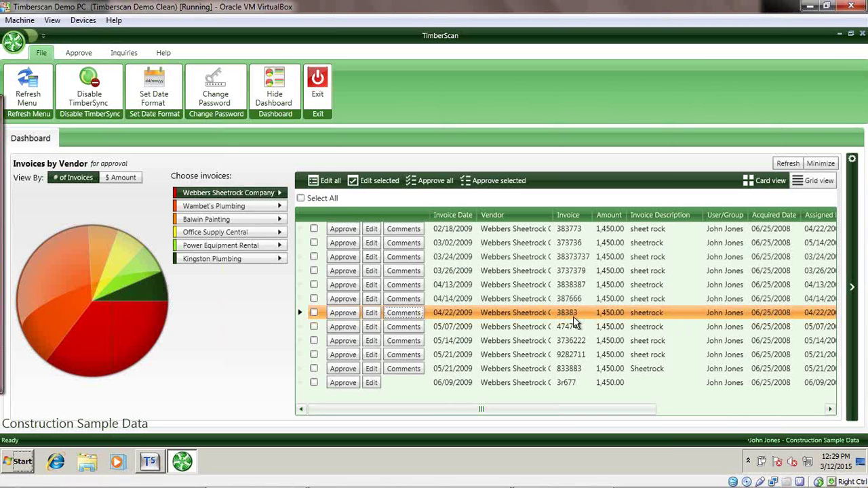
Tick the 03/24, 04/13 and 04/22/2009 invoices and auto-approve only the selected ones.
{"action": "left_click", "coordinate": [314, 314]}
{"action": "left_click", "coordinate": [314, 285]}
{"action": "left_click", "coordinate": [314, 257]}
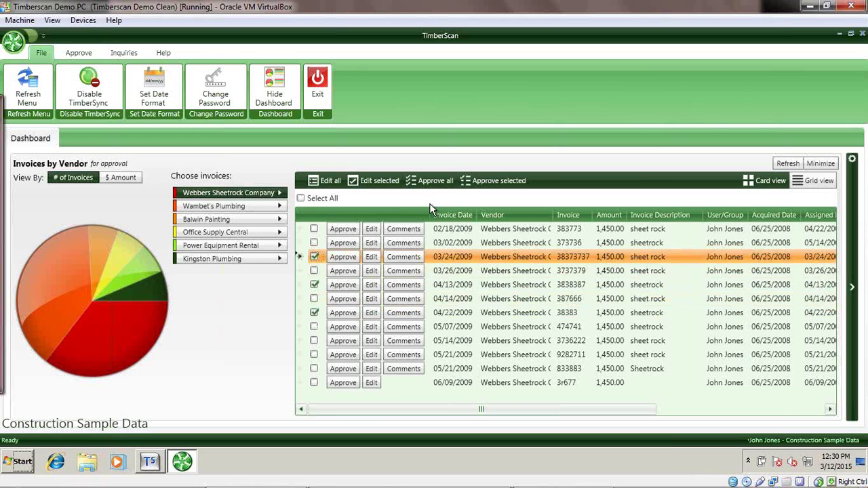
{"action": "left_click", "coordinate": [432, 183]}
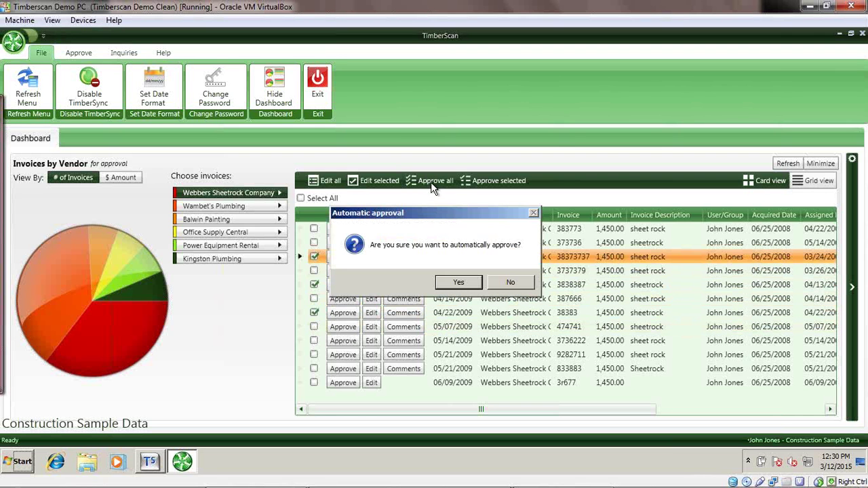
{"action": "left_click", "coordinate": [509, 283]}
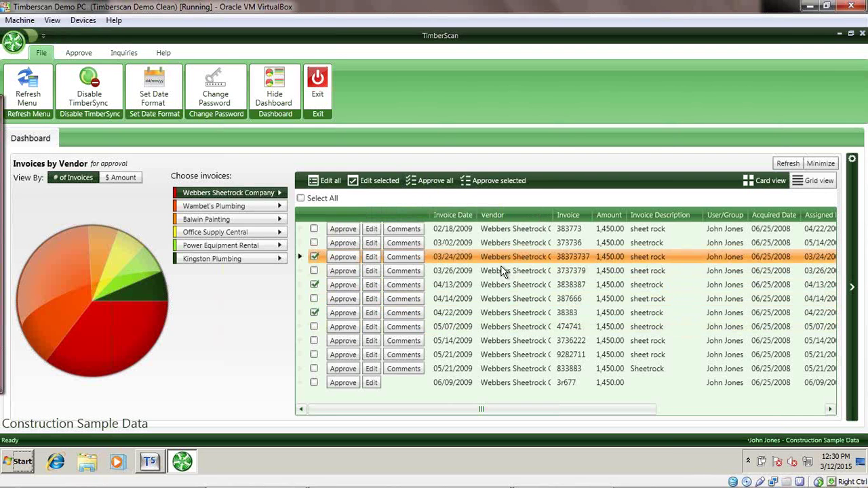
{"action": "left_click", "coordinate": [492, 183]}
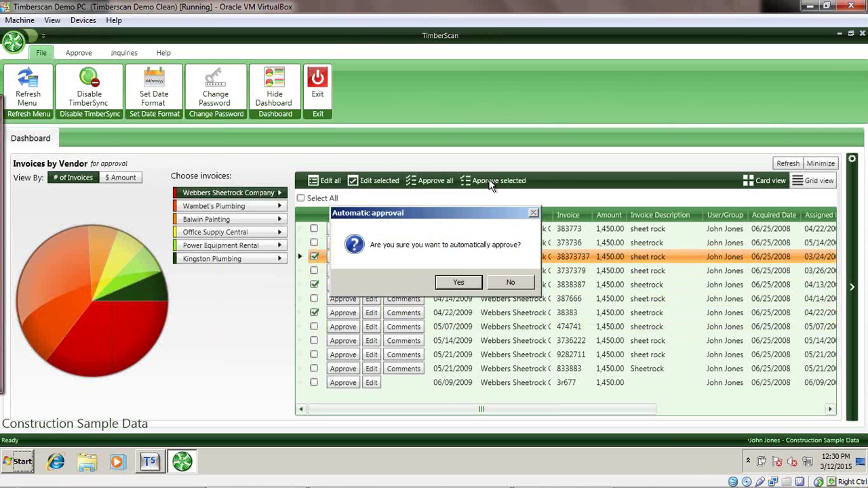
{"action": "left_click", "coordinate": [459, 283]}
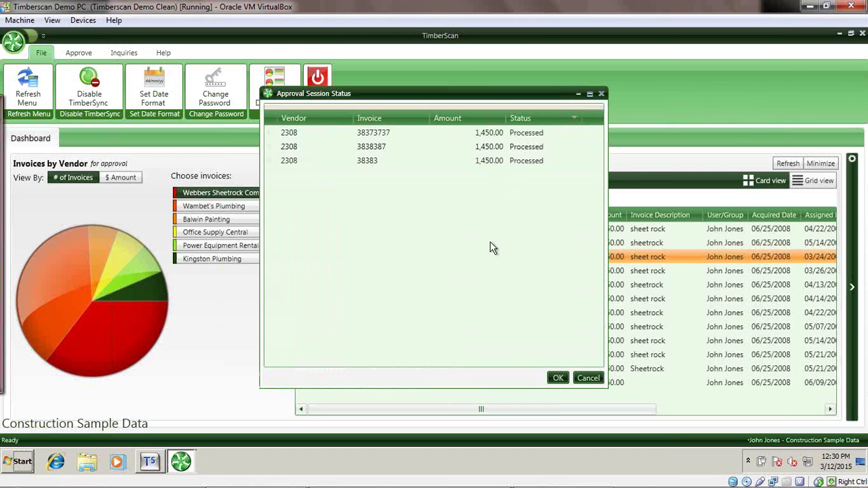
Commit the approval session, acknowledge the incomplete-coding rejections, and skip the data refresh.
{"action": "left_click", "coordinate": [557, 377]}
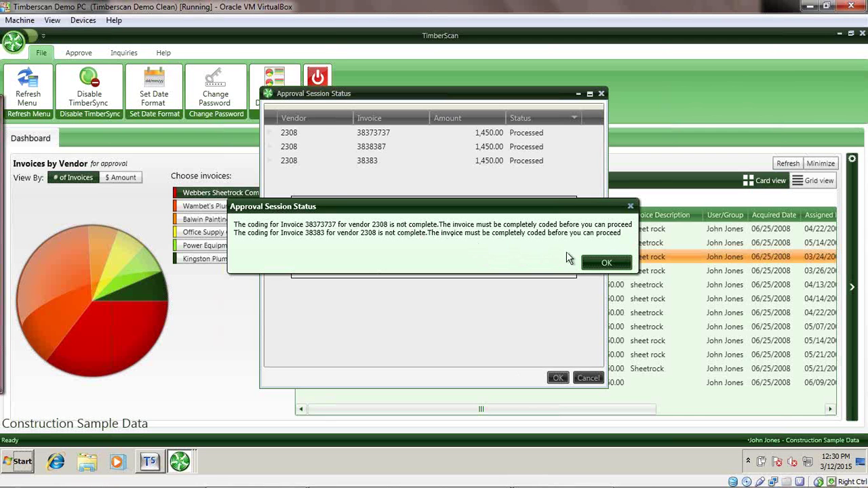
{"action": "left_click", "coordinate": [608, 263]}
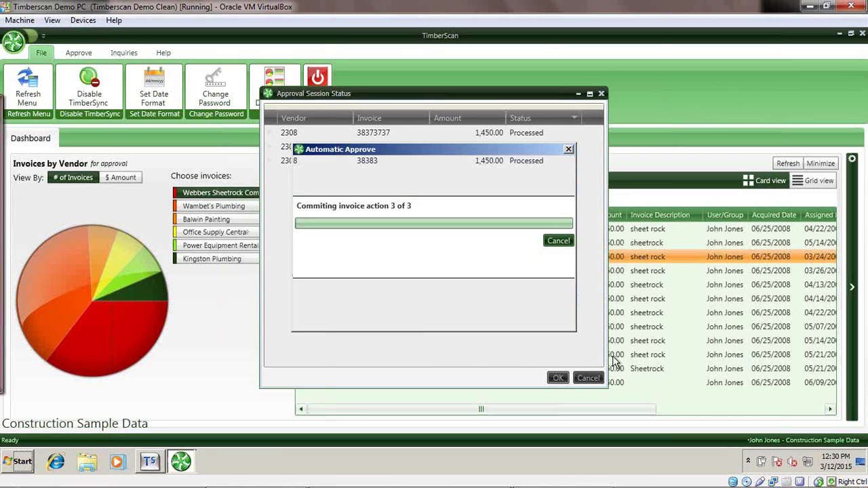
{"action": "left_click", "coordinate": [561, 323]}
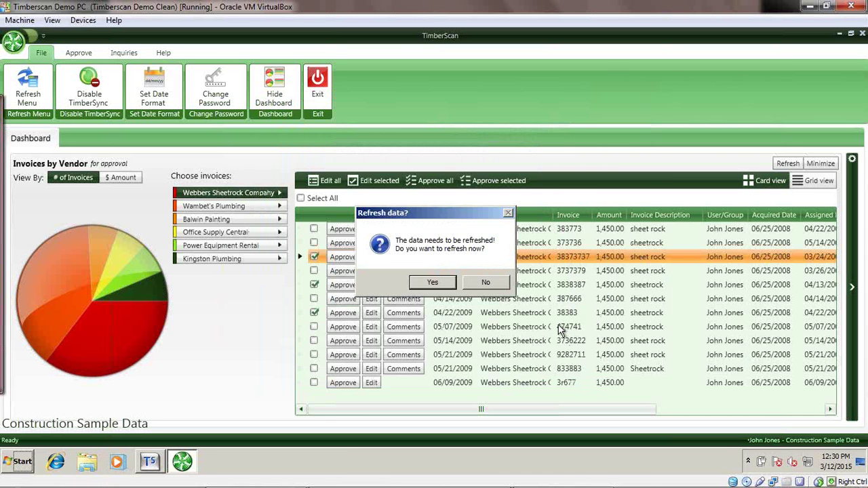
{"action": "left_click", "coordinate": [485, 283]}
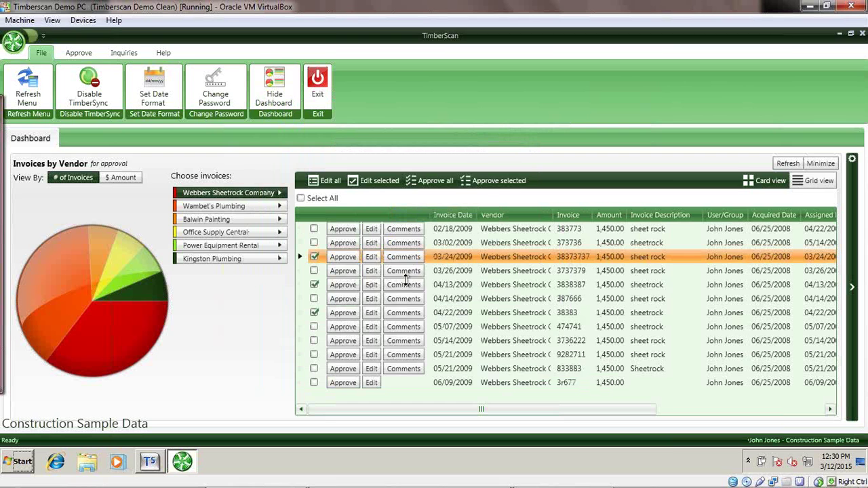
{"action": "left_click", "coordinate": [372, 257]}
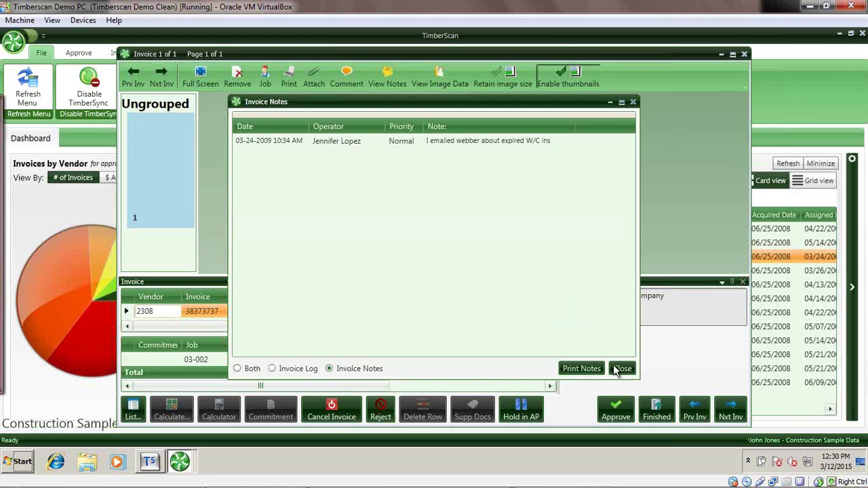
{"action": "left_click", "coordinate": [621, 369]}
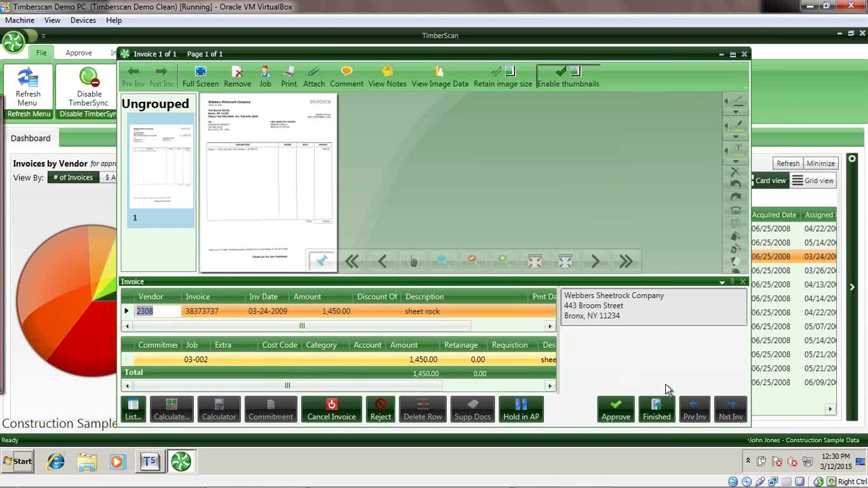
{"action": "left_click", "coordinate": [744, 55]}
{"action": "left_click", "coordinate": [488, 284]}
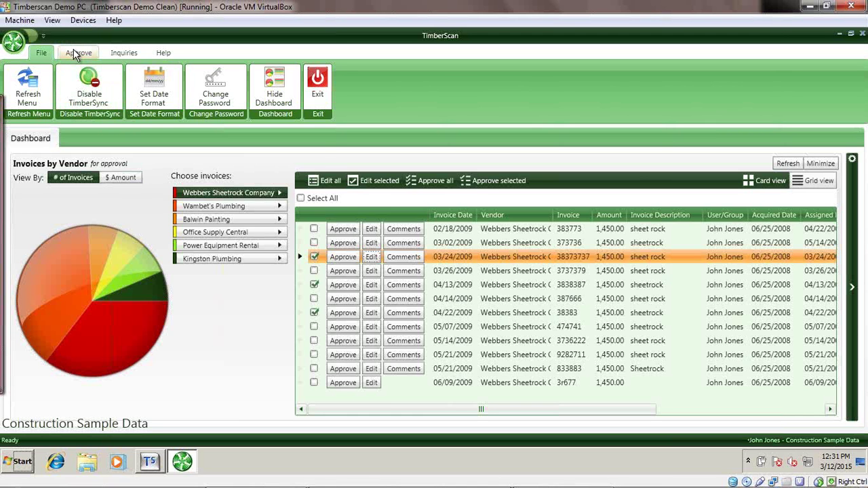
Open invoice 38373737, closing its notes and acknowledging the vendor insurance warning.
{"action": "left_click", "coordinate": [74, 52]}
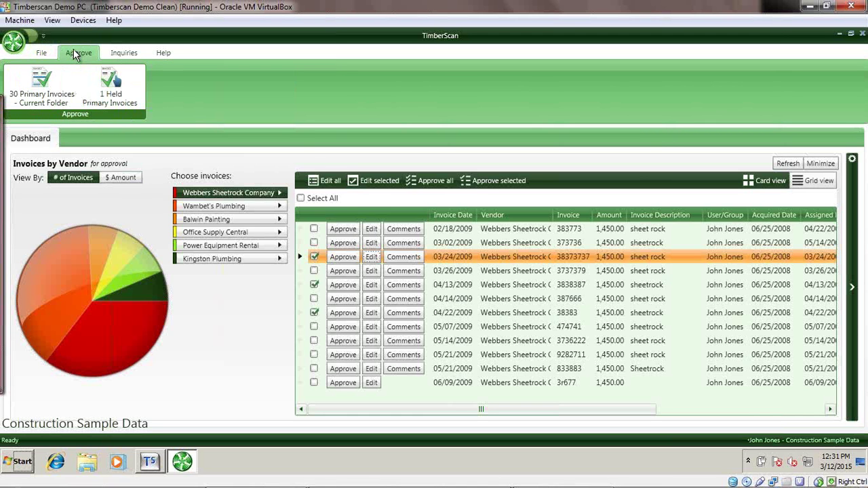
{"action": "left_click", "coordinate": [372, 258]}
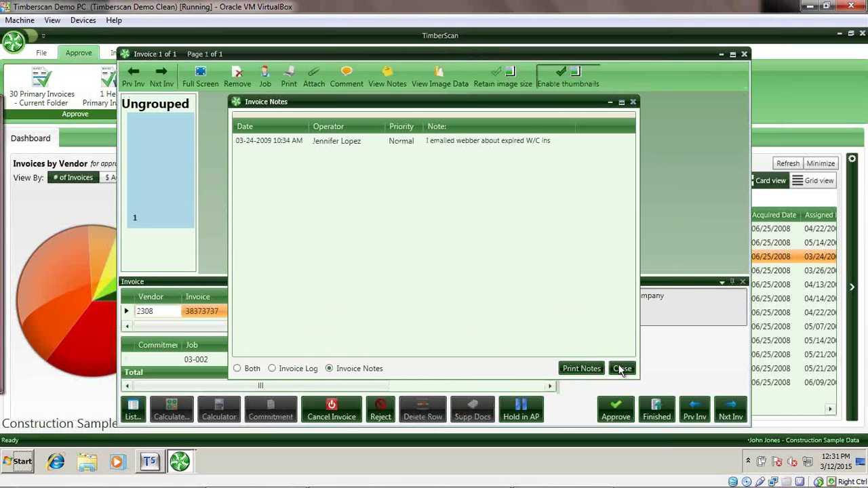
{"action": "left_click", "coordinate": [622, 369]}
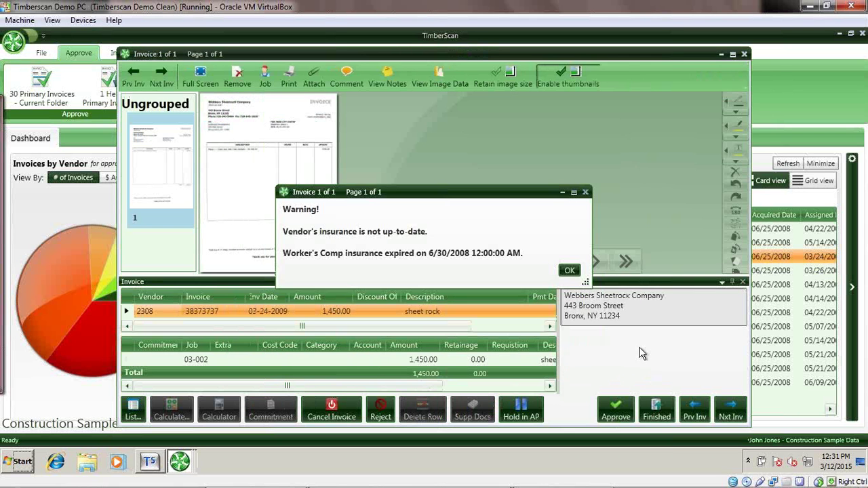
{"action": "left_click", "coordinate": [569, 271]}
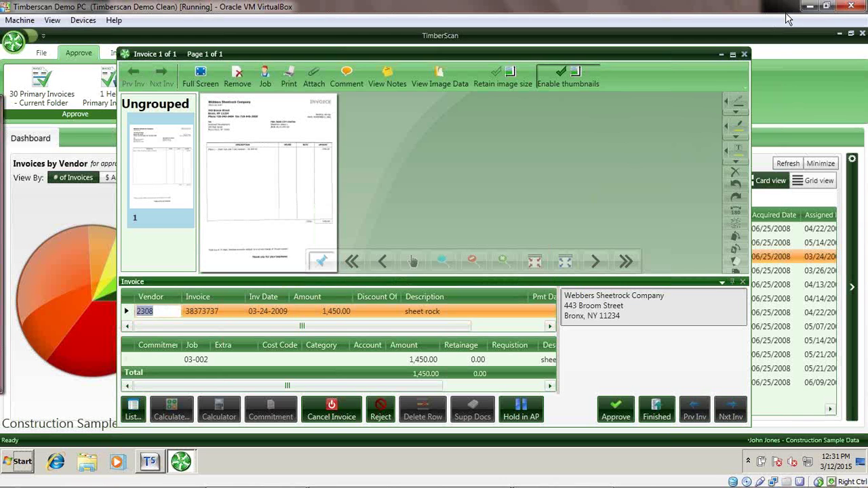
Maximize the invoice viewer and float the Invoice details panel to a new position.
{"action": "left_click", "coordinate": [732, 54]}
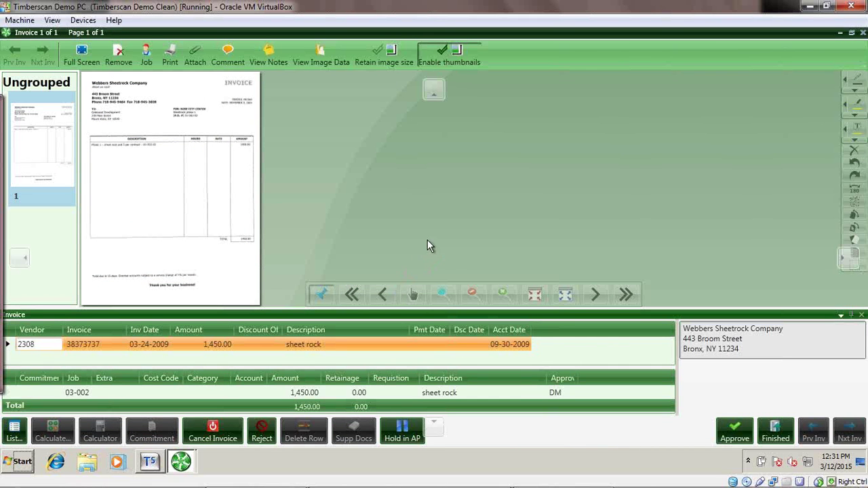
{"action": "left_click_drag", "start_coordinate": [448, 315], "coordinate": [752, 163]}
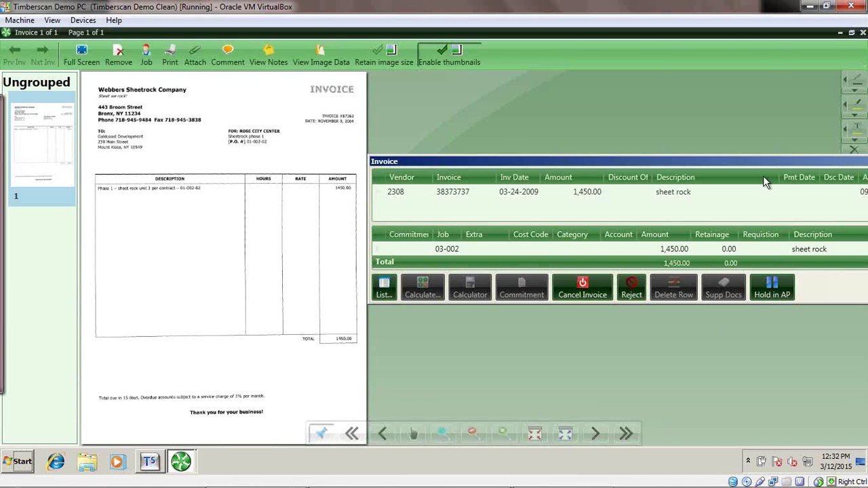
{"action": "left_click_drag", "start_coordinate": [761, 165], "coordinate": [431, 281]}
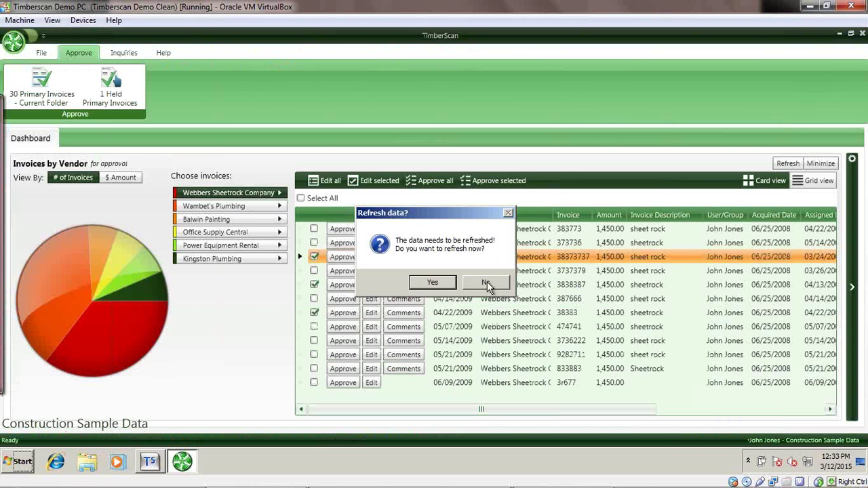
Skip the data refresh, hide the dashboard, and start a Job Cost Inquiry.
{"action": "left_click", "coordinate": [487, 282]}
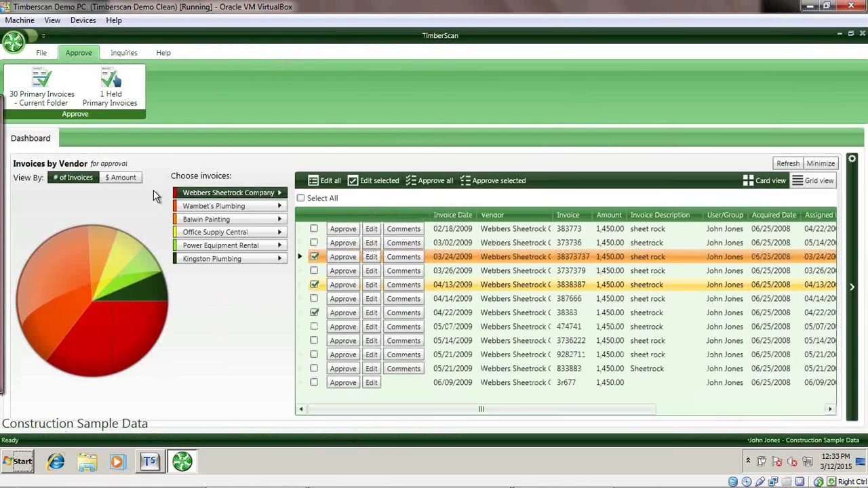
{"action": "left_click", "coordinate": [41, 52]}
{"action": "left_click", "coordinate": [269, 80]}
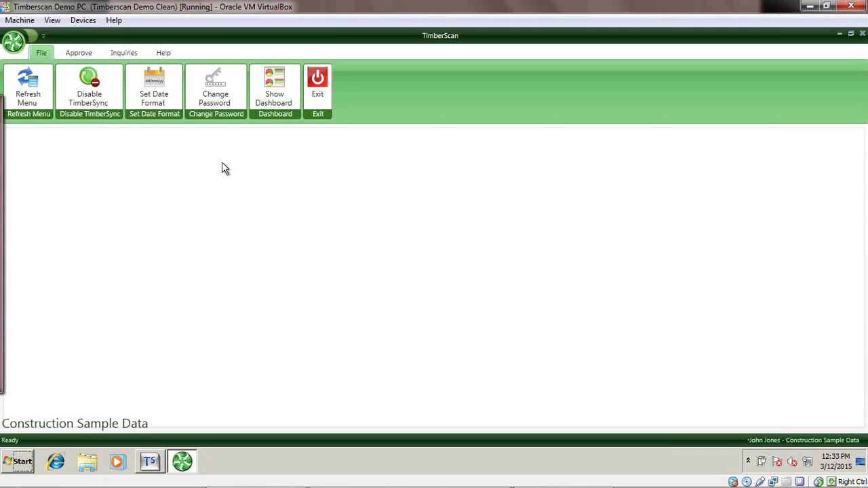
{"action": "left_click", "coordinate": [124, 53]}
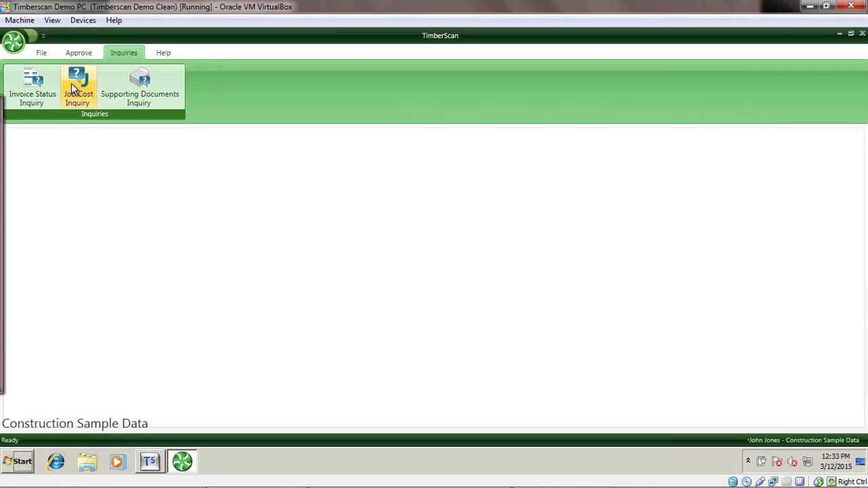
{"action": "left_click", "coordinate": [72, 85]}
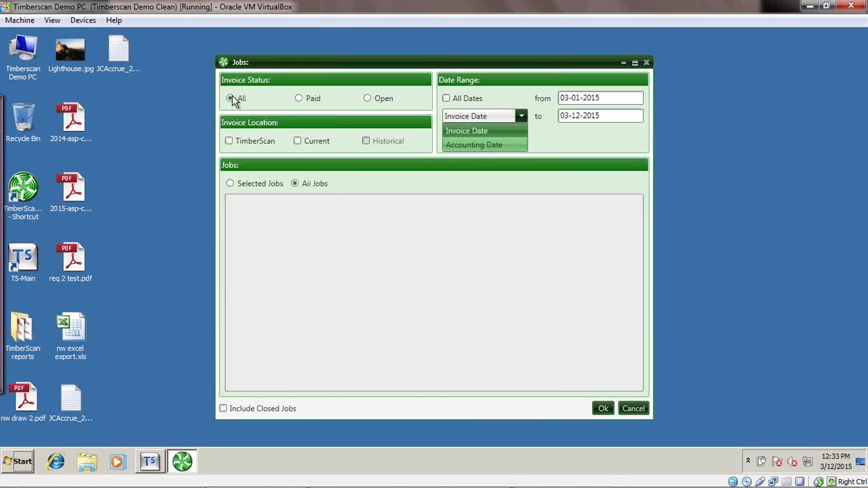
Query job 03-001 invoices from TimberScan and Current locations across all dates.
{"action": "left_click", "coordinate": [231, 145]}
{"action": "left_click", "coordinate": [229, 142]}
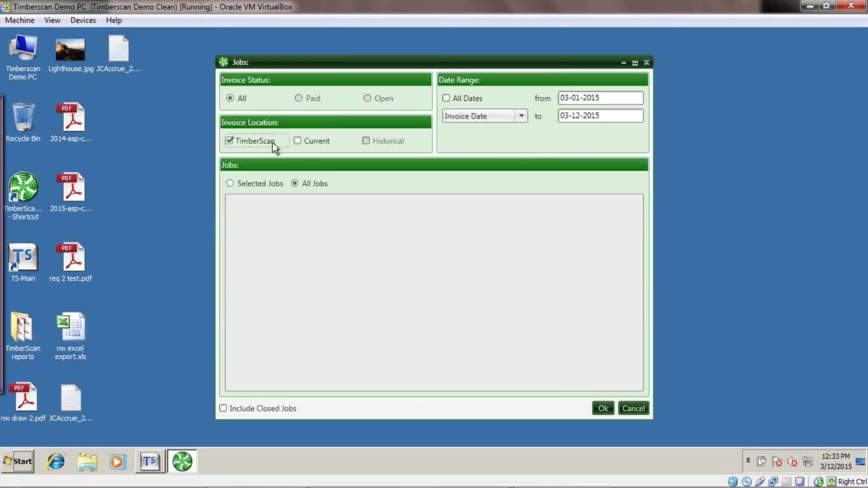
{"action": "left_click", "coordinate": [297, 142]}
{"action": "left_click", "coordinate": [448, 102]}
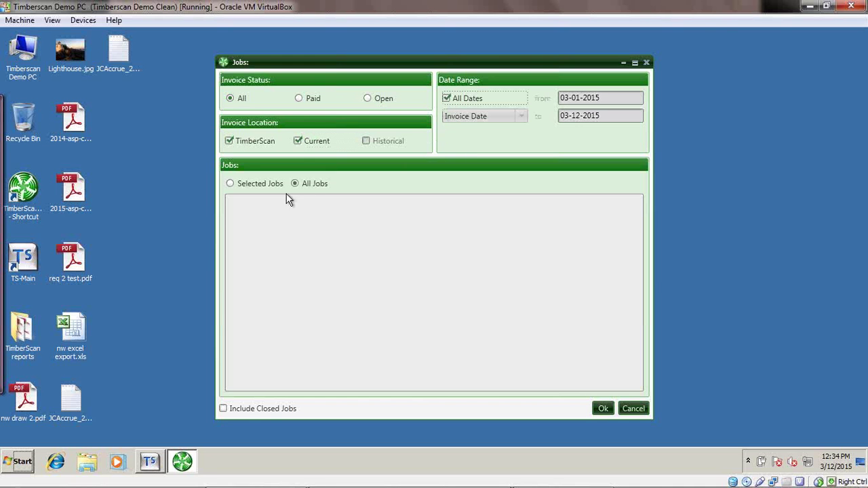
{"action": "left_click", "coordinate": [230, 183]}
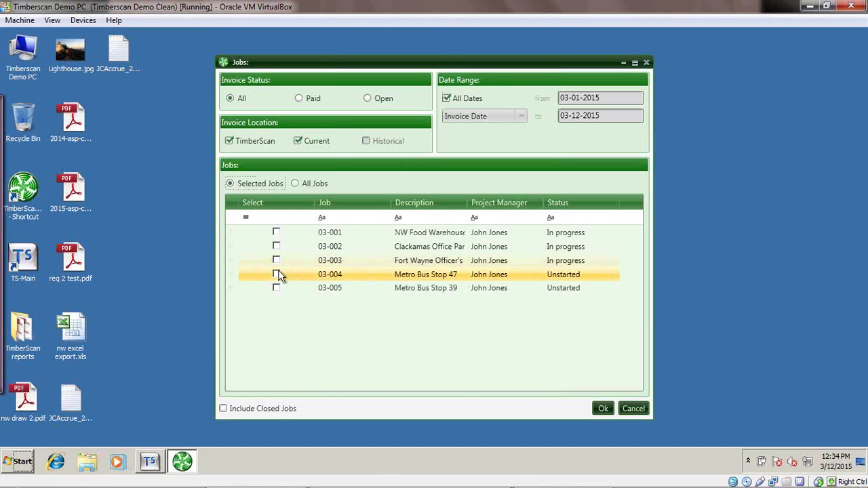
{"action": "left_click", "coordinate": [276, 233]}
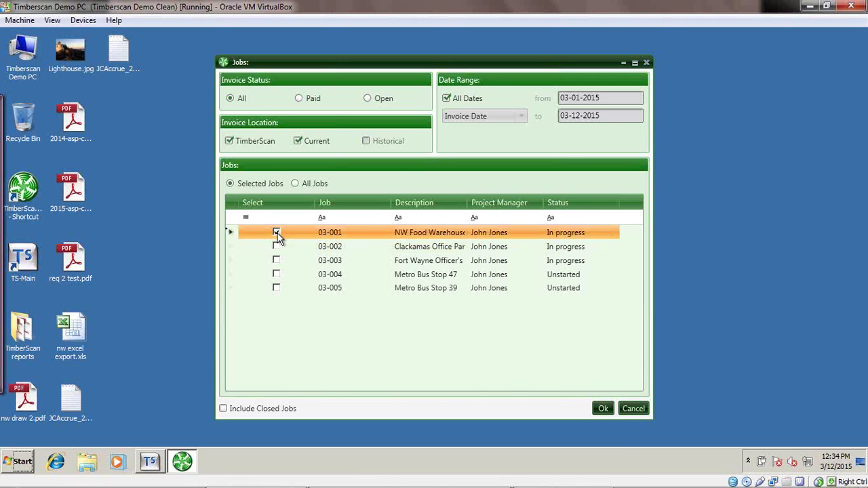
{"action": "left_click", "coordinate": [603, 410]}
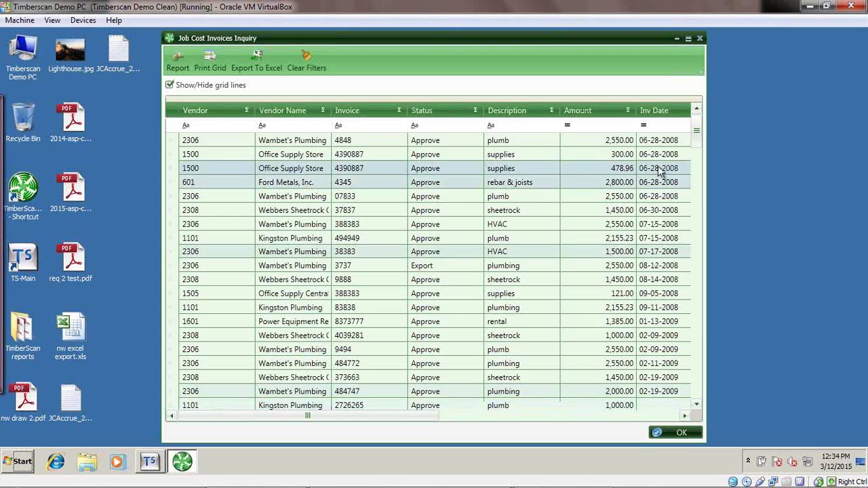
Maximize the inquiry window and inspect invoices 4848, 494949, 3737 and 38383.
{"action": "left_click", "coordinate": [687, 39]}
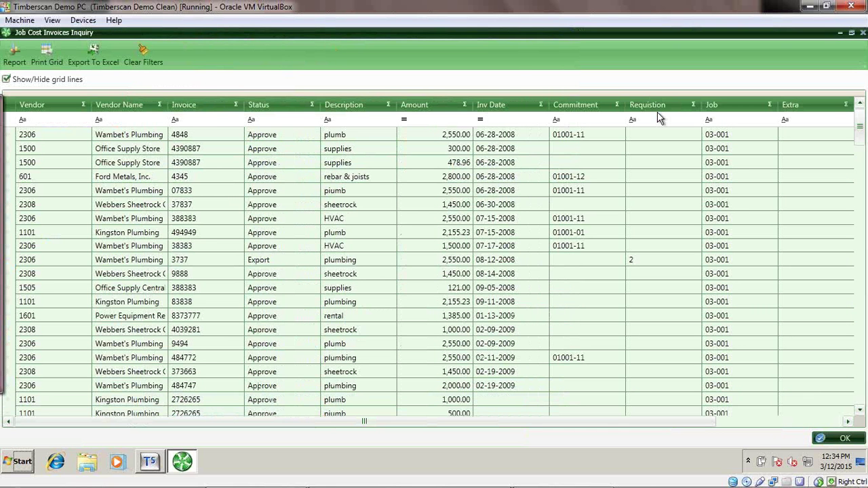
{"action": "left_click", "coordinate": [646, 232]}
{"action": "left_click", "coordinate": [669, 135]}
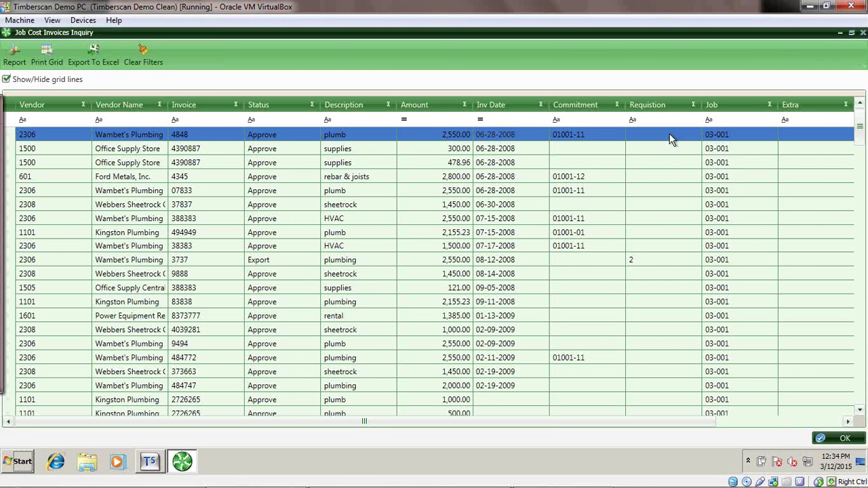
{"action": "left_click", "coordinate": [663, 232]}
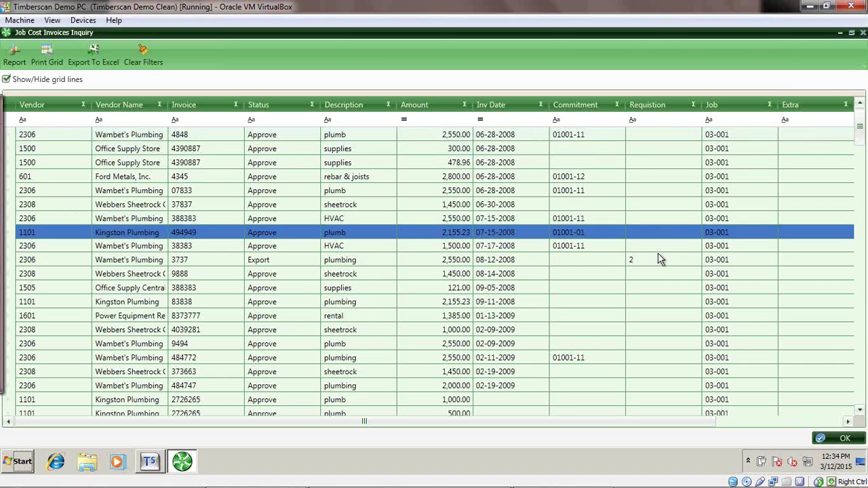
{"action": "left_click", "coordinate": [657, 259]}
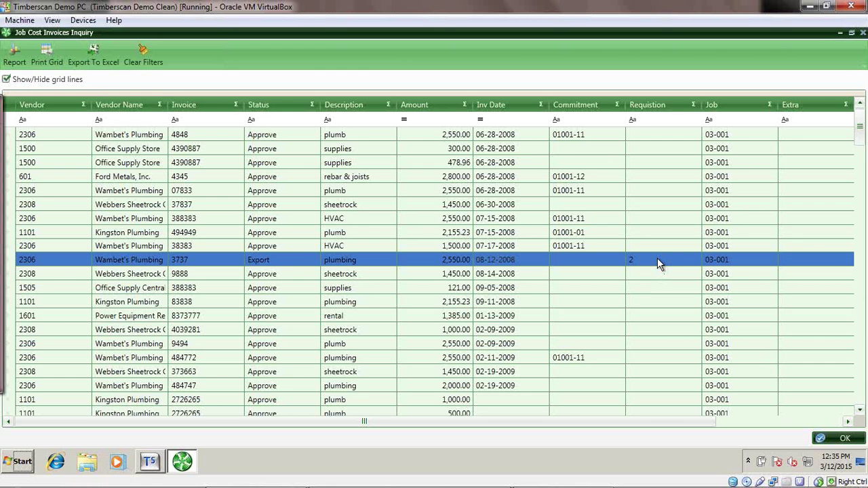
{"action": "left_click", "coordinate": [665, 247]}
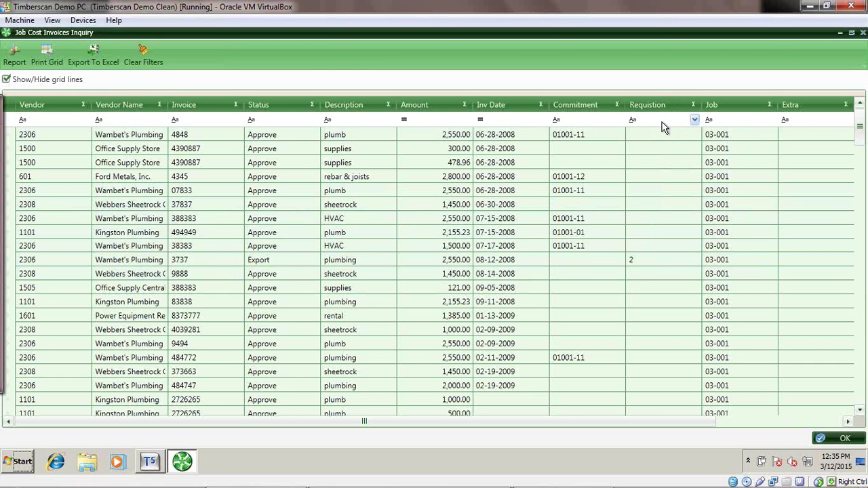
Filter the Requisition column to 2 and scroll the grid to the right.
{"action": "left_click", "coordinate": [665, 119]}
{"action": "left_click", "coordinate": [694, 120]}
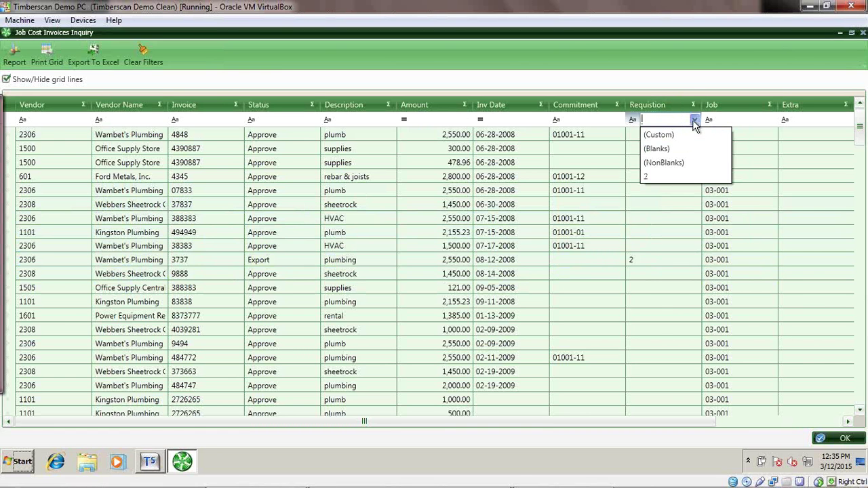
{"action": "left_click", "coordinate": [654, 176]}
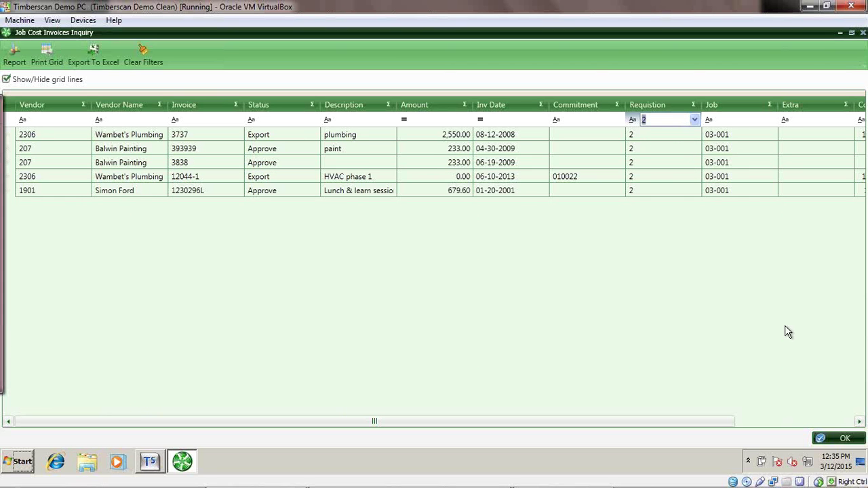
{"action": "left_click", "coordinate": [839, 424]}
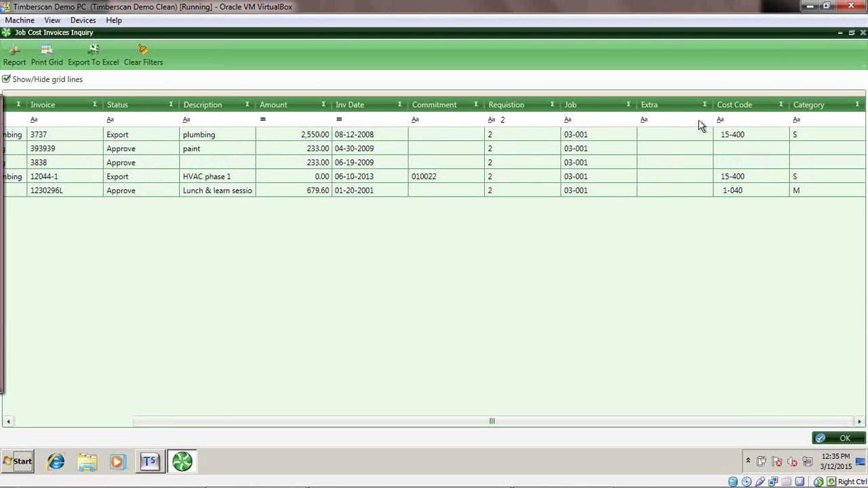
Add the Comment, Log and Image columns through the grid's column chooser.
{"action": "left_click", "coordinate": [593, 100]}
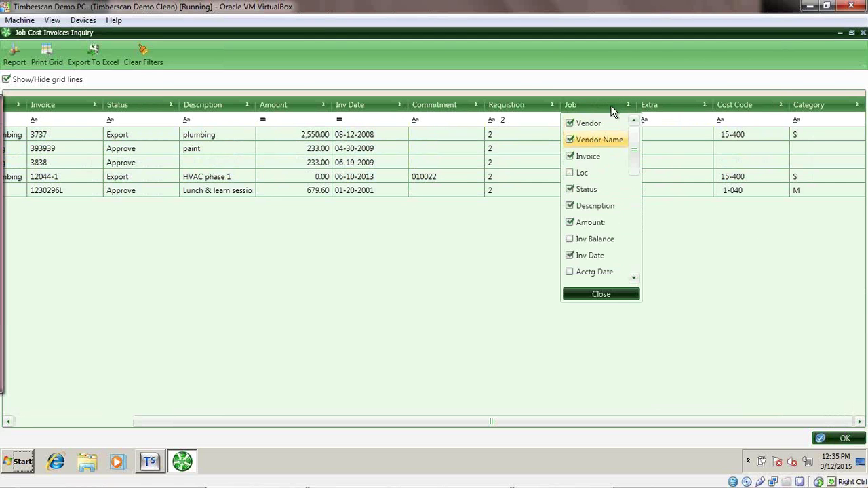
{"action": "scroll", "coordinate": [636, 268], "scroll_direction": "down", "scroll_amount": 3}
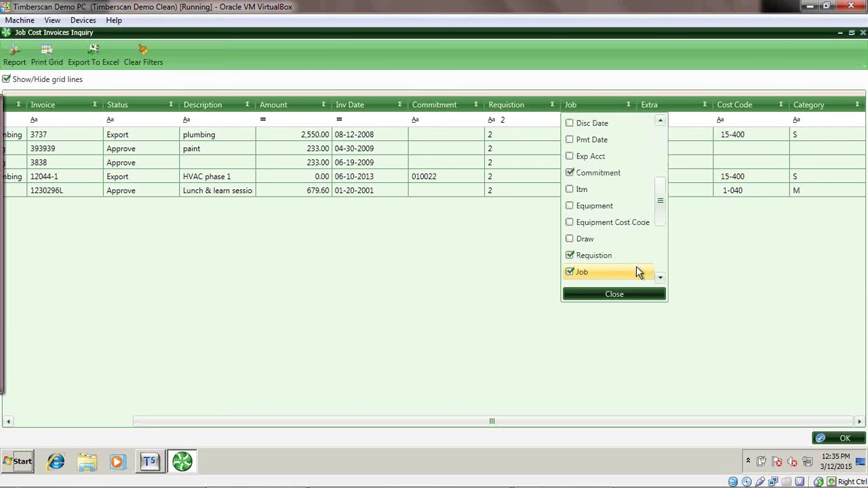
{"action": "scroll", "coordinate": [662, 264], "scroll_direction": "down", "scroll_amount": 3}
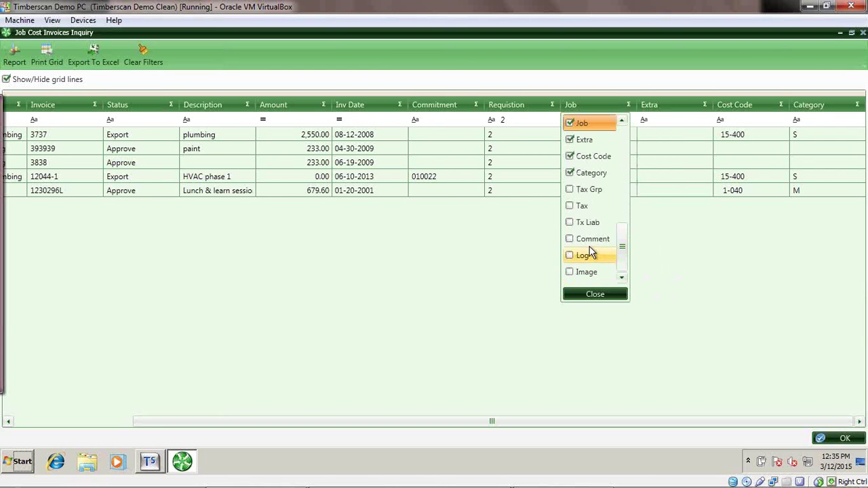
{"action": "left_click", "coordinate": [570, 256]}
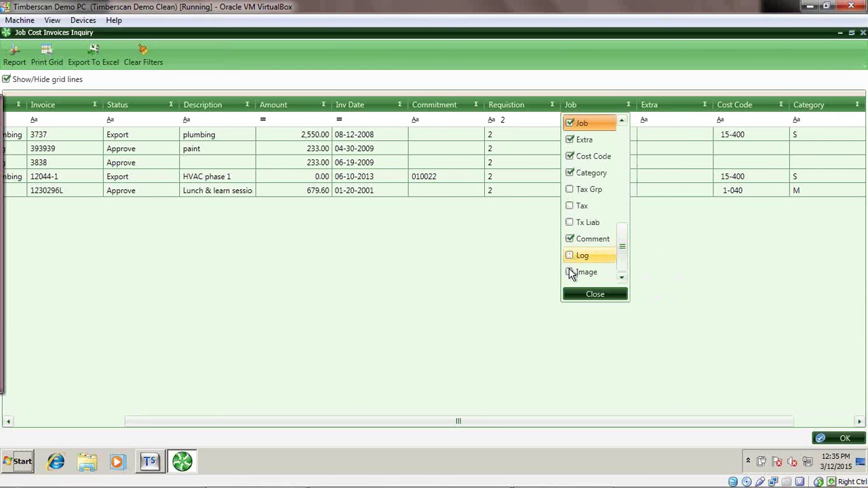
{"action": "left_click", "coordinate": [595, 294]}
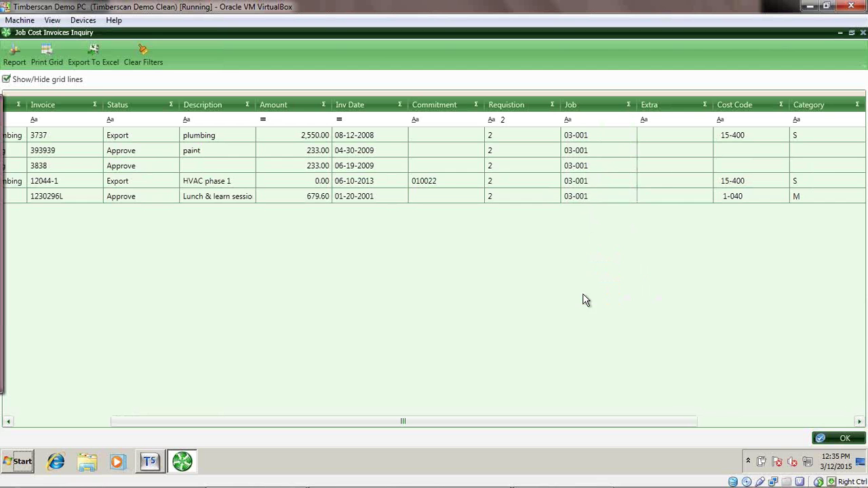
Scroll the Requisition 2 grid across to check the new columns, then back.
{"action": "left_click", "coordinate": [779, 182]}
{"action": "left_click", "coordinate": [778, 210]}
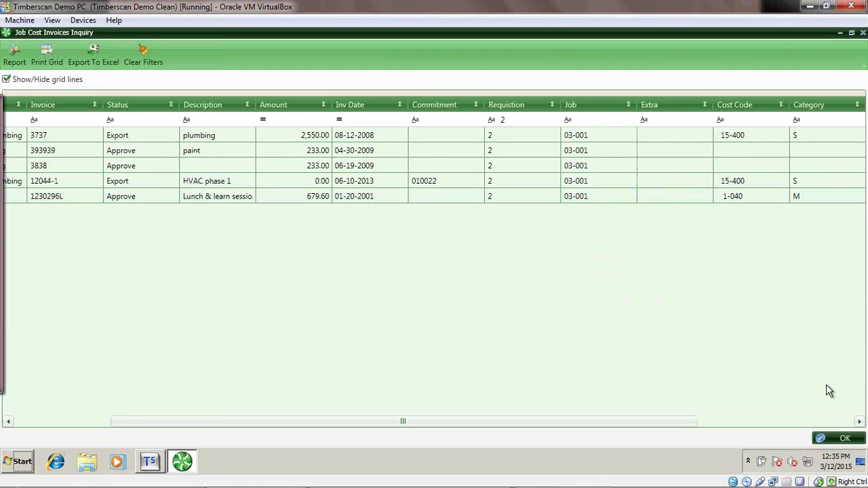
{"action": "left_click", "coordinate": [845, 421]}
{"action": "left_click", "coordinate": [819, 166]}
{"action": "left_click", "coordinate": [739, 231]}
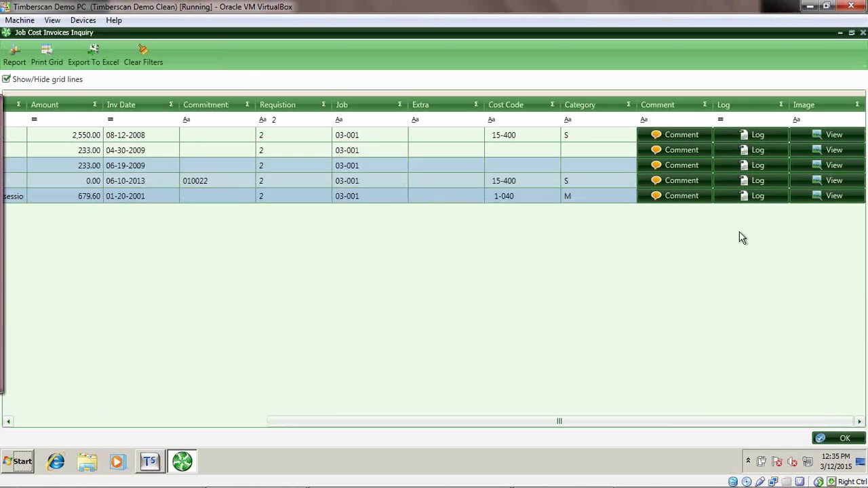
{"action": "left_click", "coordinate": [27, 421]}
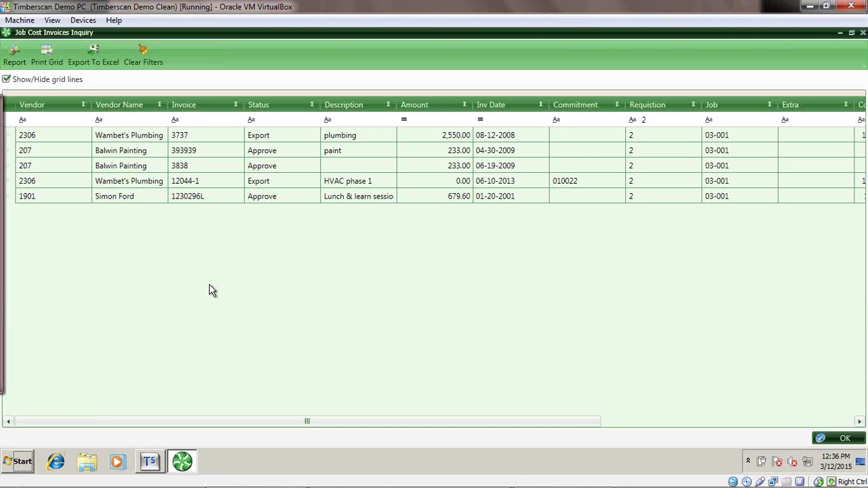
Set report header 'NW Warehouse', subheader 'Requisition 2', output to one combined Acrobat file with images.
{"action": "left_click", "coordinate": [12, 59]}
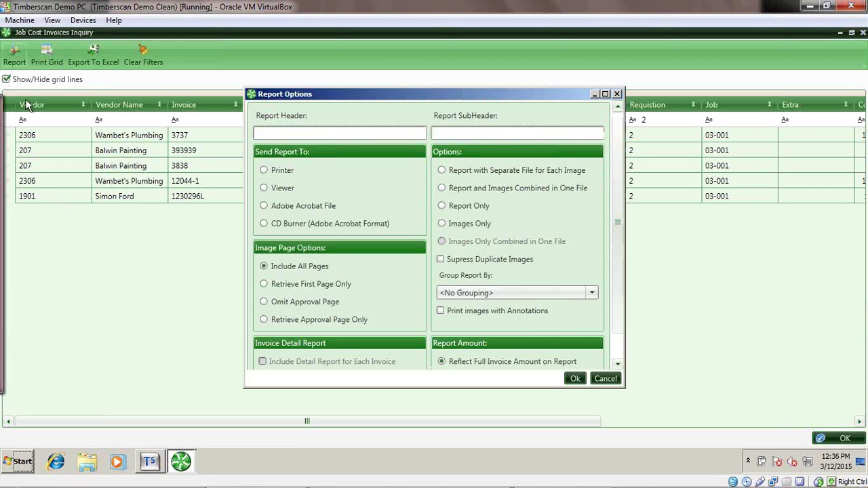
{"action": "left_click", "coordinate": [306, 134]}
{"action": "type", "text": "NW Warehouse"}
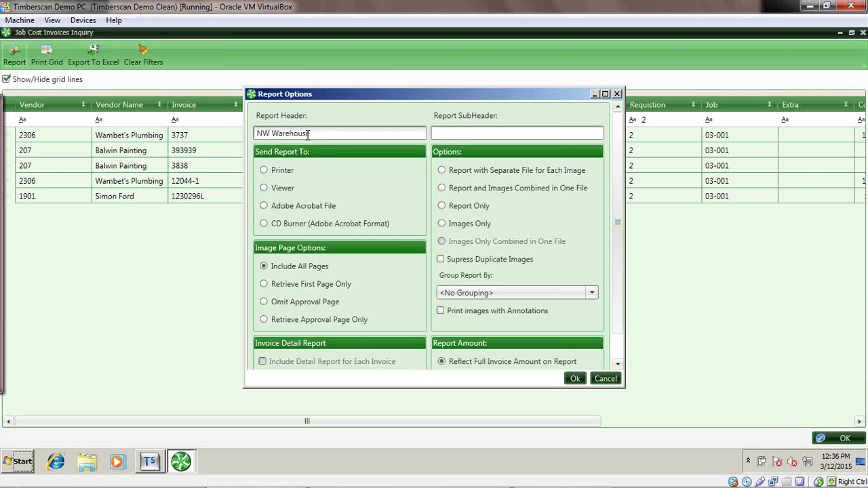
{"action": "key", "text": "Tab"}
{"action": "type", "text": "Requisition 2"}
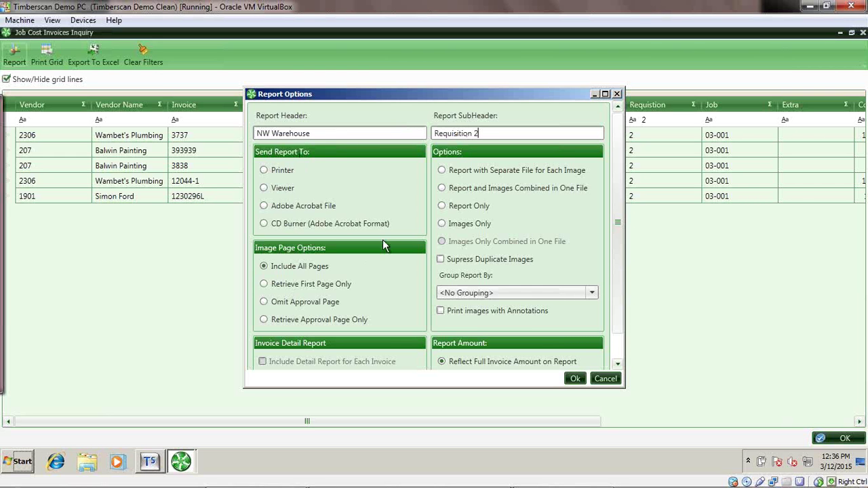
{"action": "left_click", "coordinate": [264, 207]}
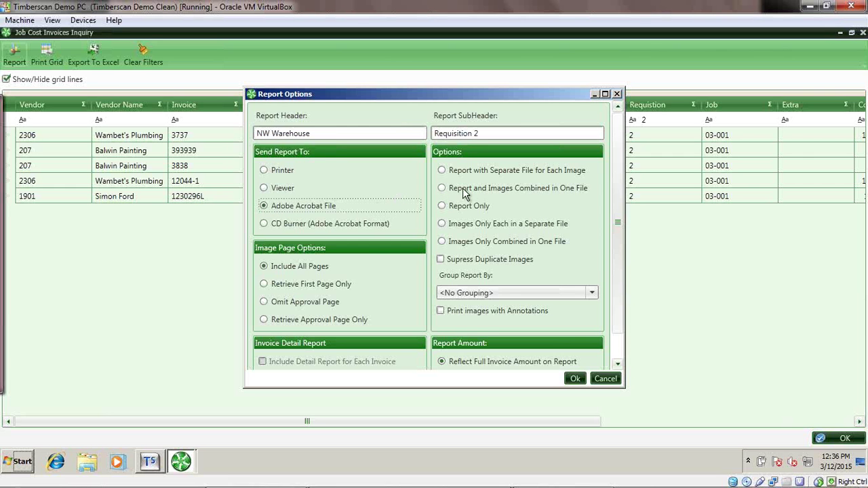
{"action": "left_click", "coordinate": [442, 189]}
Group the requisition 2 invoice report by Cost Code and start generating it.
{"action": "left_click", "coordinate": [499, 294]}
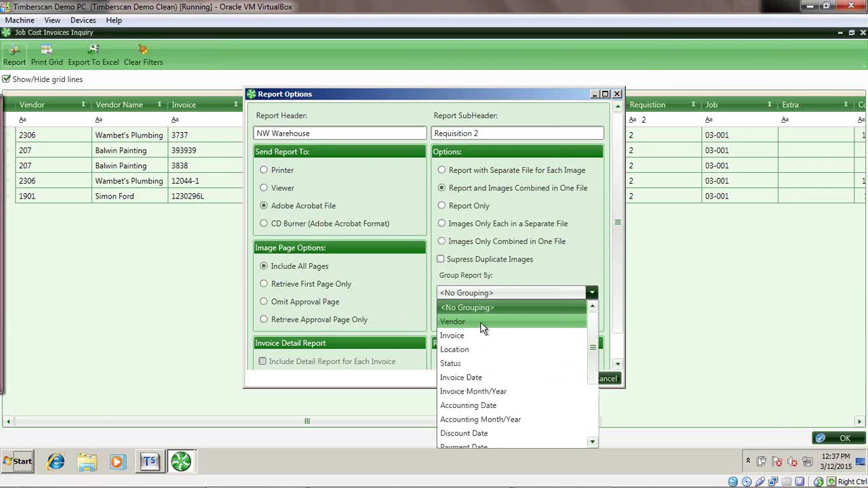
{"action": "scroll", "coordinate": [572, 431], "scroll_direction": "down", "scroll_amount": 3}
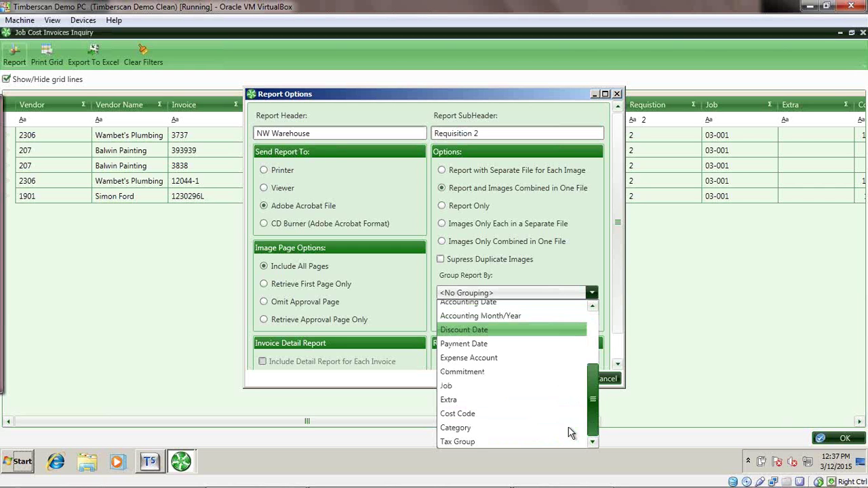
{"action": "left_click", "coordinate": [484, 413]}
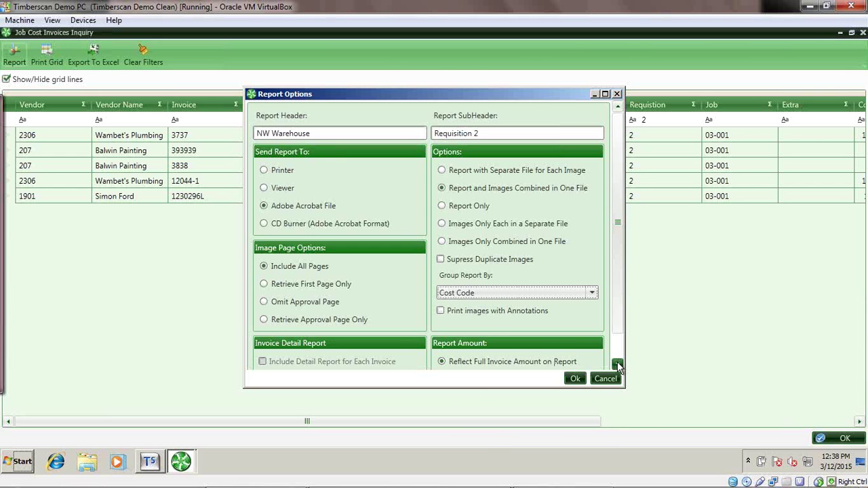
{"action": "left_click", "coordinate": [575, 378]}
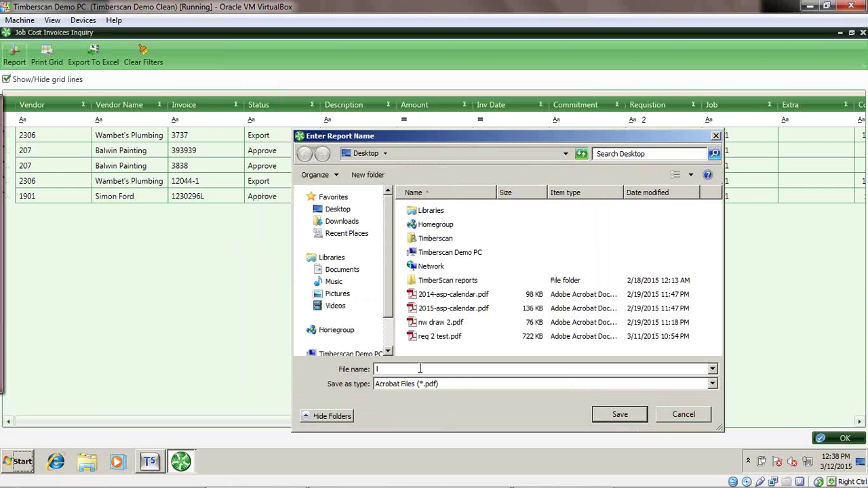
Save the report PDF as 'test nw for lunch and learn' and acknowledge its completion.
{"action": "type", "text": "test nw for lunch and le"}
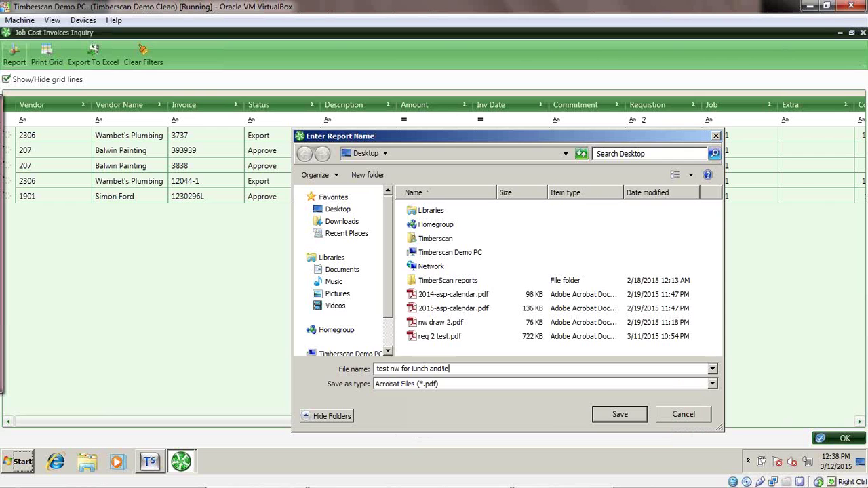
{"action": "type", "text": "arn"}
{"action": "left_click", "coordinate": [619, 415]}
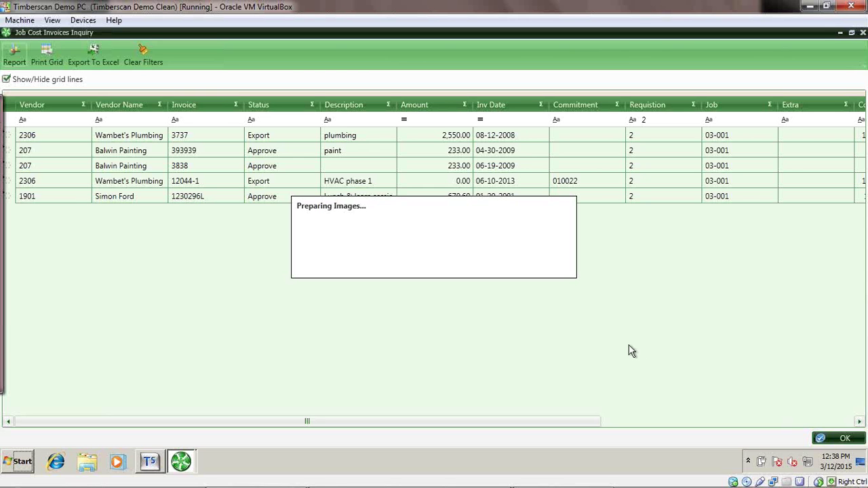
{"action": "left_click", "coordinate": [493, 257]}
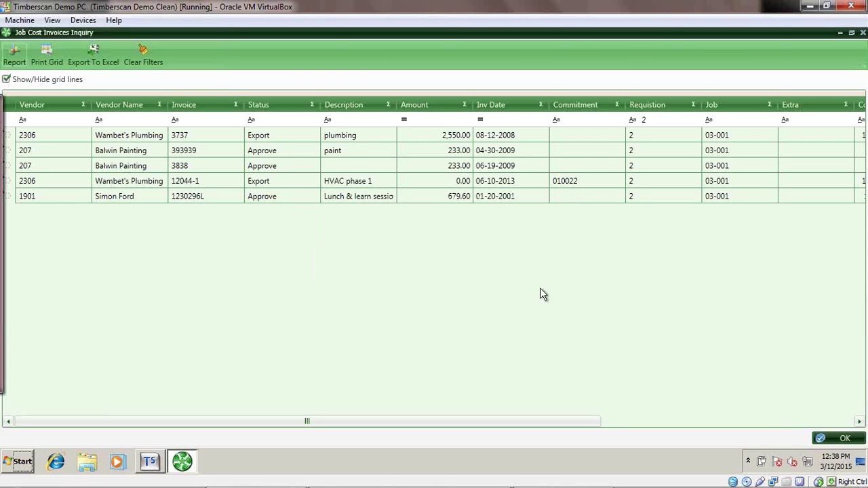
Open test nw for lunch and learn.pdf from the desktop and zoom it to 100%.
{"action": "left_click", "coordinate": [863, 462]}
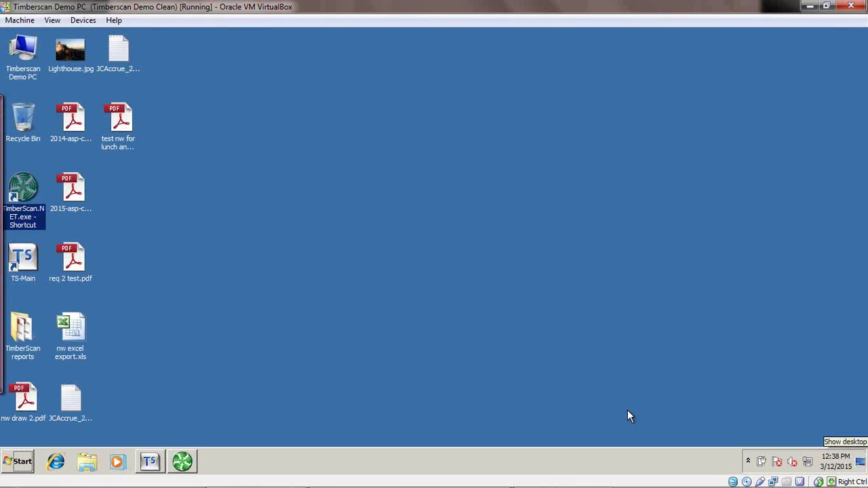
{"action": "double_click", "coordinate": [121, 116]}
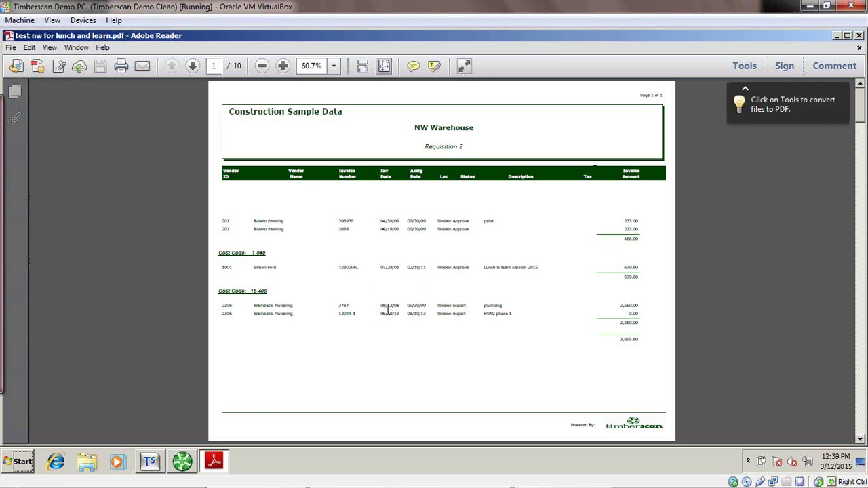
{"action": "left_click", "coordinate": [283, 66]}
{"action": "left_click", "coordinate": [283, 66]}
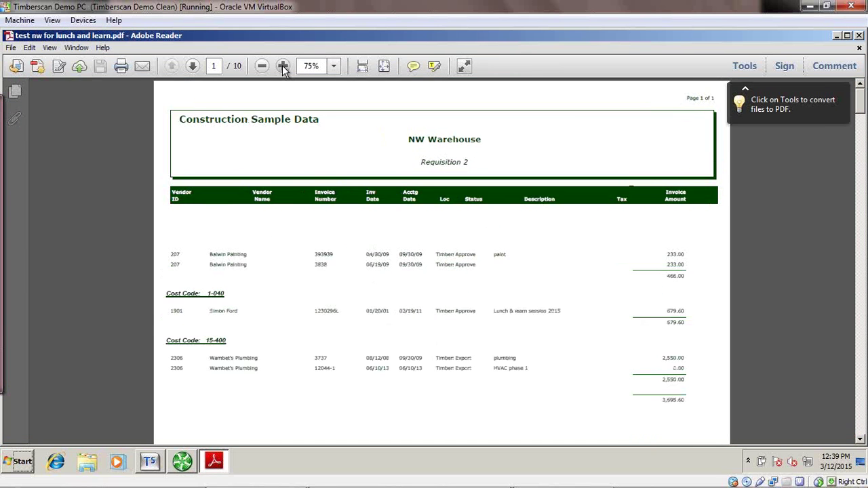
{"action": "left_click", "coordinate": [284, 65]}
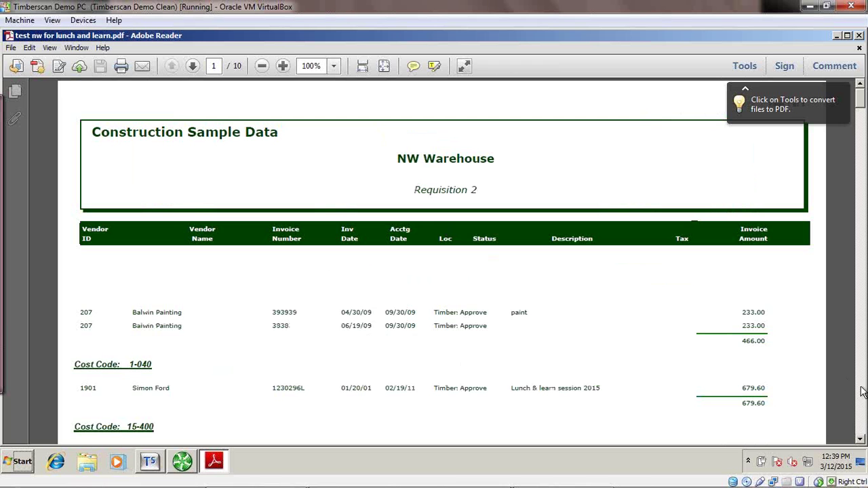
Scroll the cost-code summary down to the 3,695.60 grand total, then go to page 2.
{"action": "left_click", "coordinate": [860, 439]}
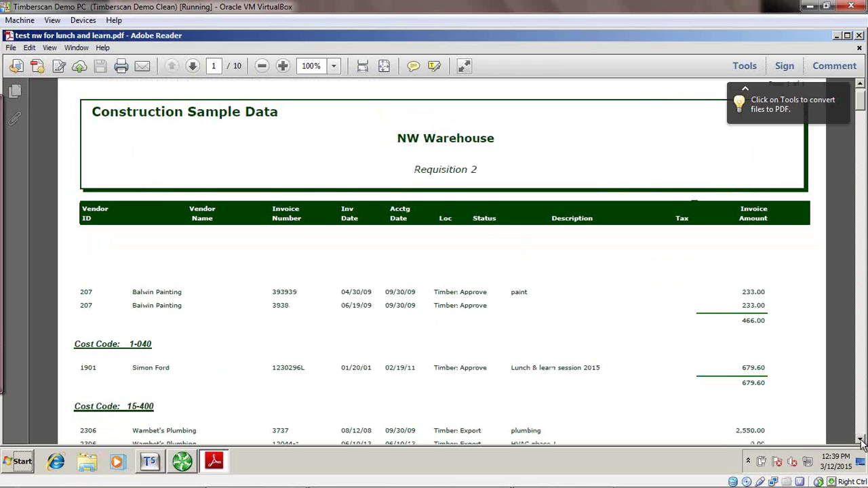
{"action": "left_click", "coordinate": [861, 440]}
{"action": "left_click", "coordinate": [861, 440]}
{"action": "left_click", "coordinate": [862, 440]}
{"action": "left_click", "coordinate": [862, 440]}
{"action": "left_click", "coordinate": [861, 440]}
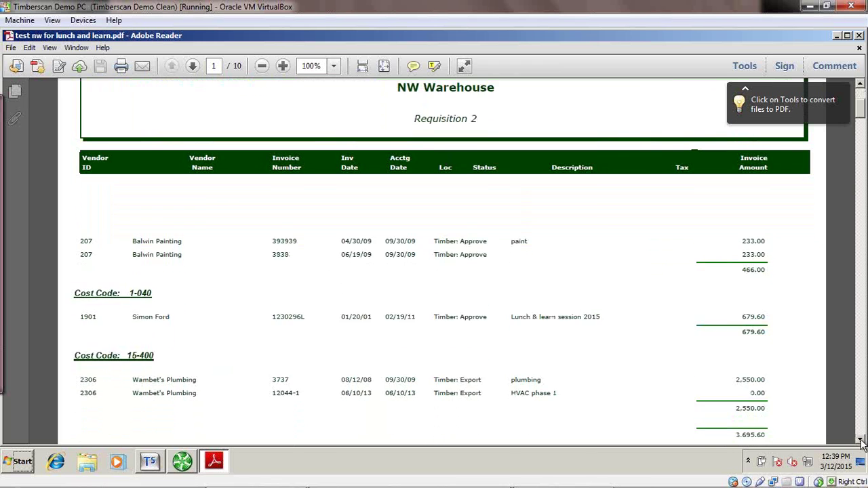
{"action": "left_click", "coordinate": [861, 440]}
{"action": "left_click", "coordinate": [861, 440]}
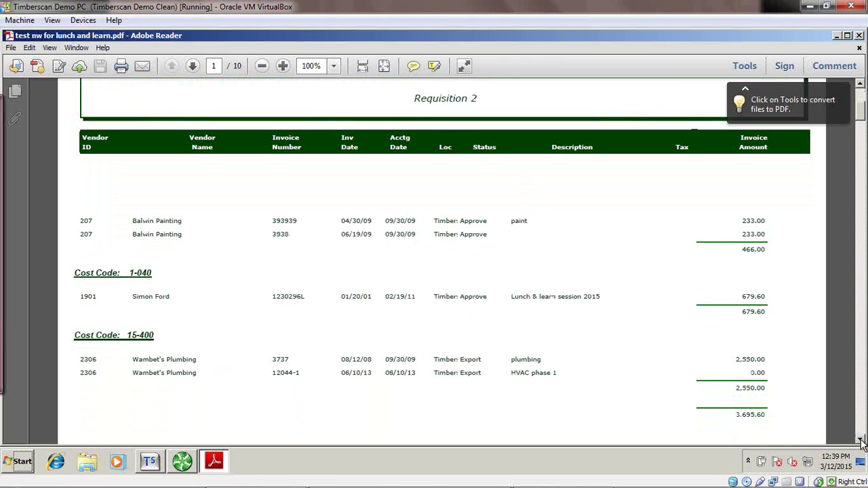
{"action": "left_click", "coordinate": [861, 440]}
{"action": "left_click", "coordinate": [861, 440]}
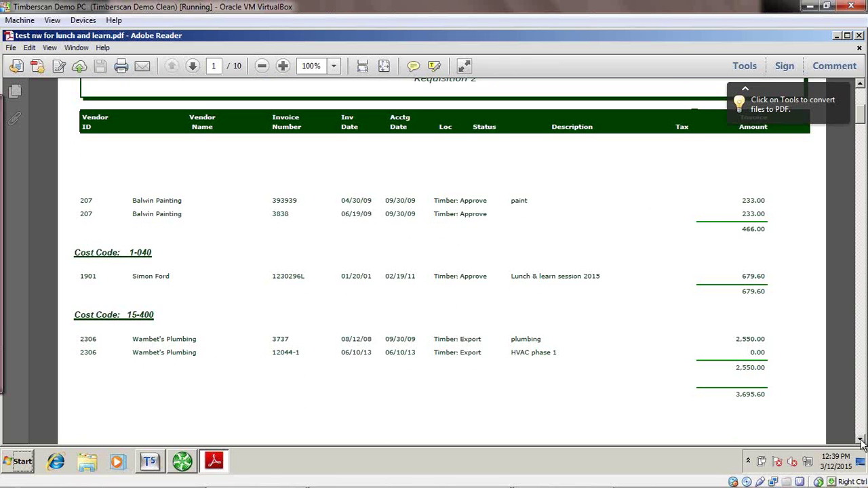
{"action": "left_click", "coordinate": [861, 440]}
{"action": "left_click", "coordinate": [861, 440]}
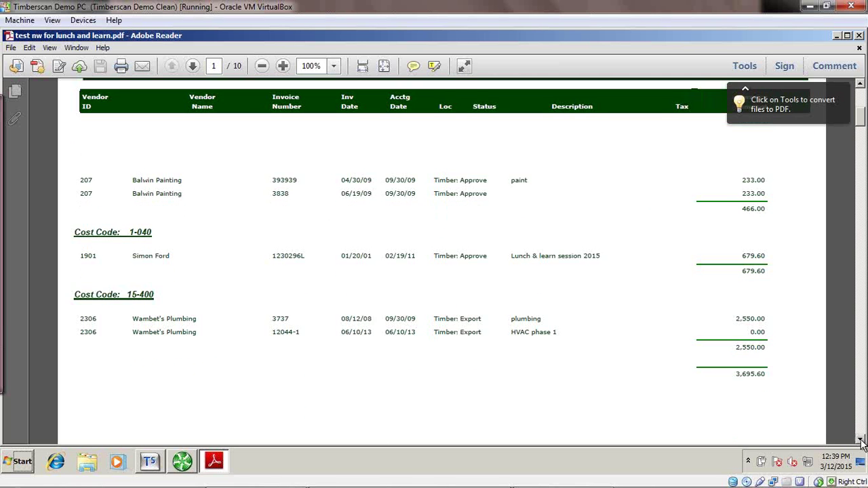
{"action": "left_click", "coordinate": [861, 440]}
{"action": "left_click", "coordinate": [861, 440]}
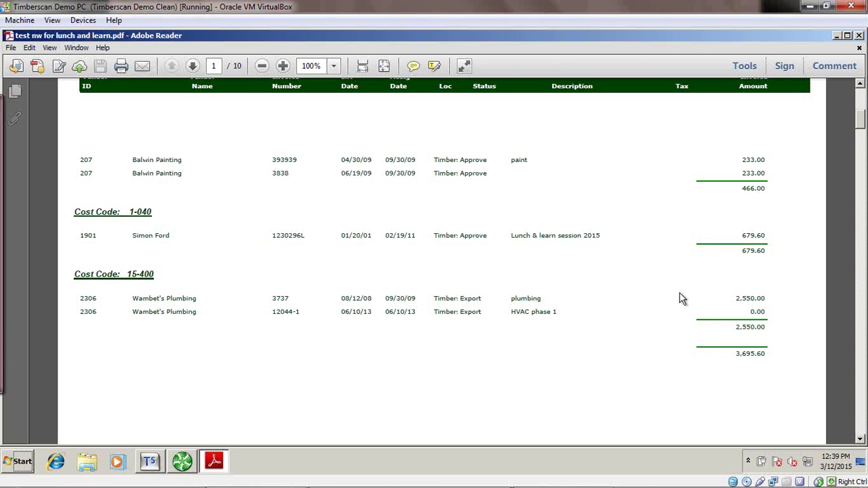
{"action": "left_click", "coordinate": [194, 66]}
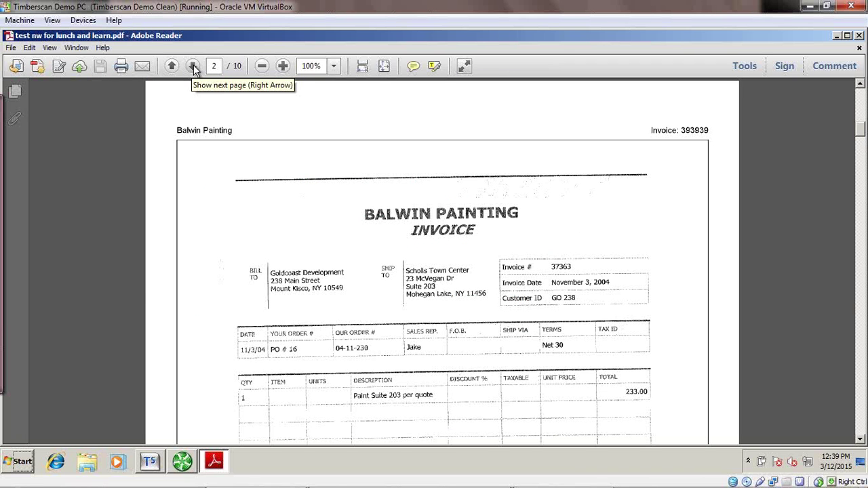
{"action": "left_click", "coordinate": [193, 66]}
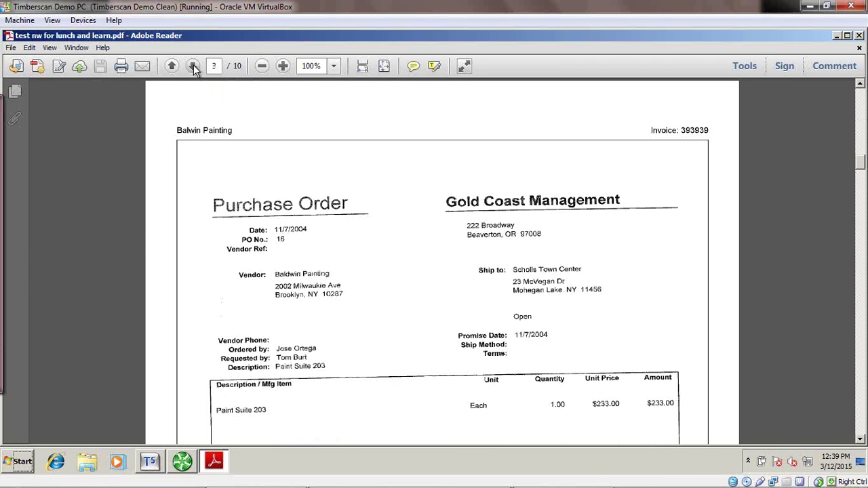
{"action": "left_click", "coordinate": [193, 65]}
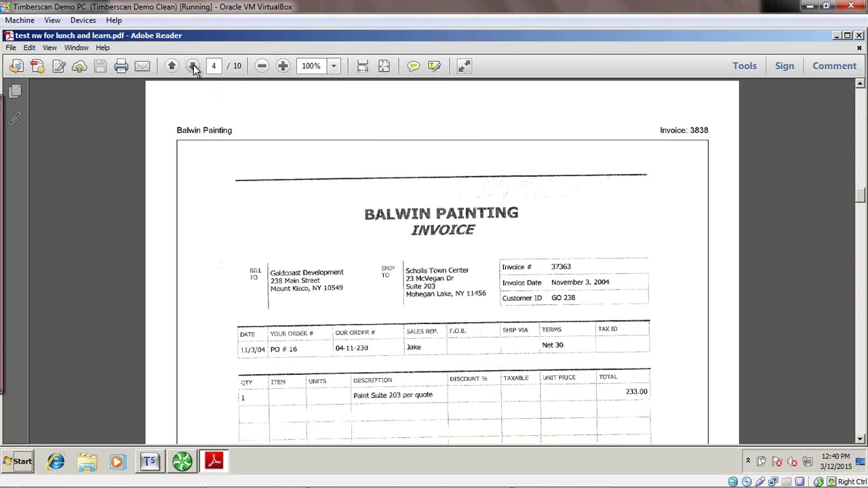
{"action": "left_click", "coordinate": [193, 66]}
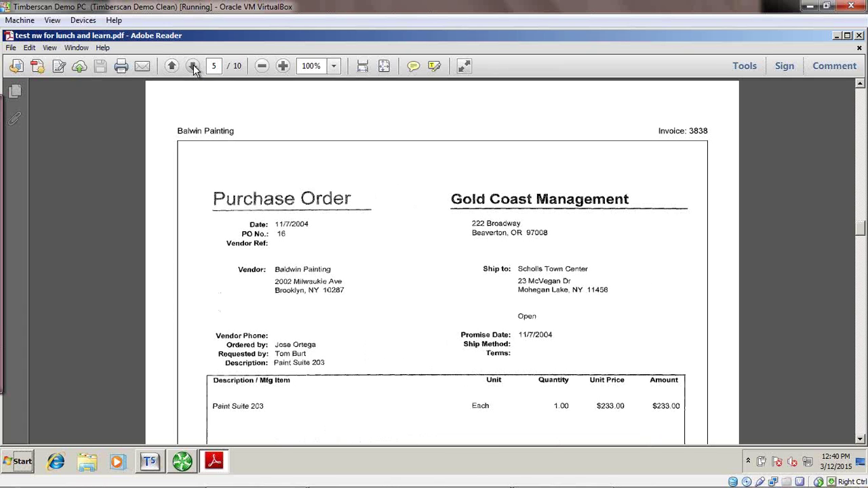
{"action": "left_click", "coordinate": [193, 66]}
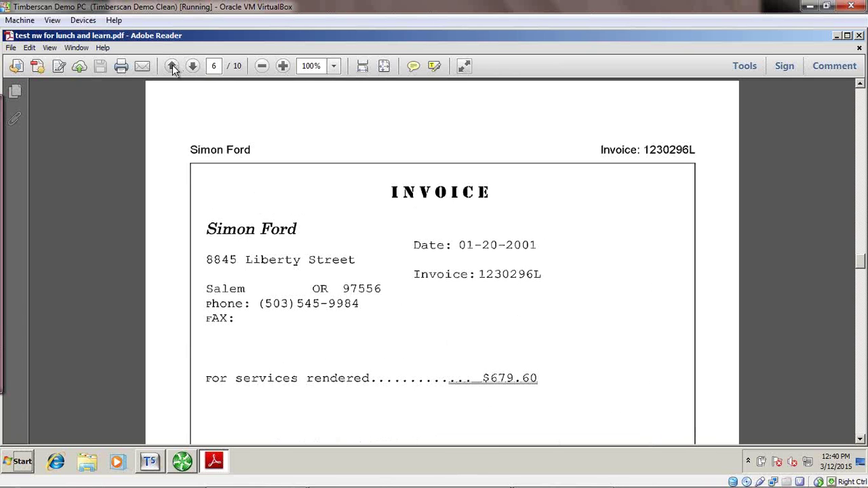
Return to the summary page and review the Wambet's Plumbing rows.
{"action": "left_click", "coordinate": [172, 66]}
{"action": "left_click", "coordinate": [172, 66]}
{"action": "left_click", "coordinate": [171, 66]}
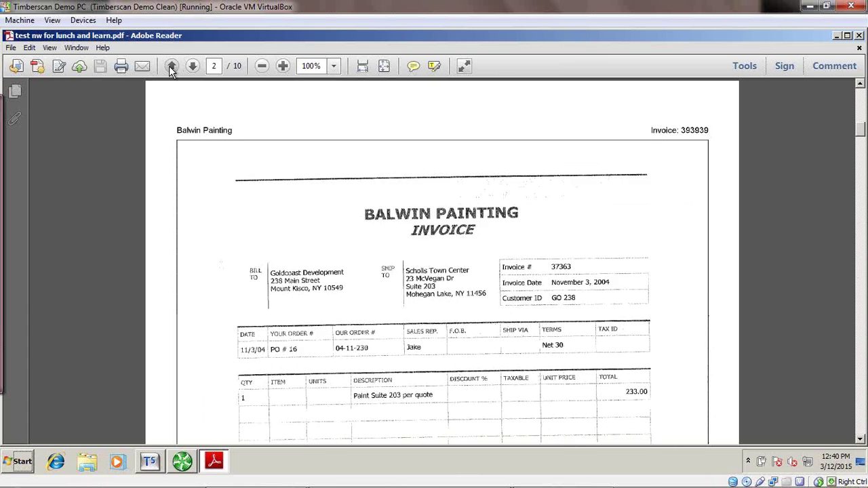
{"action": "left_click", "coordinate": [172, 65]}
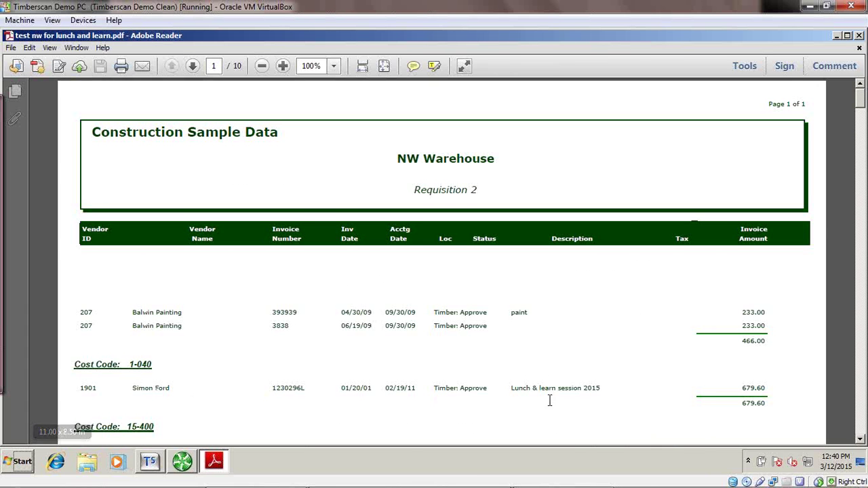
{"action": "left_click", "coordinate": [861, 439]}
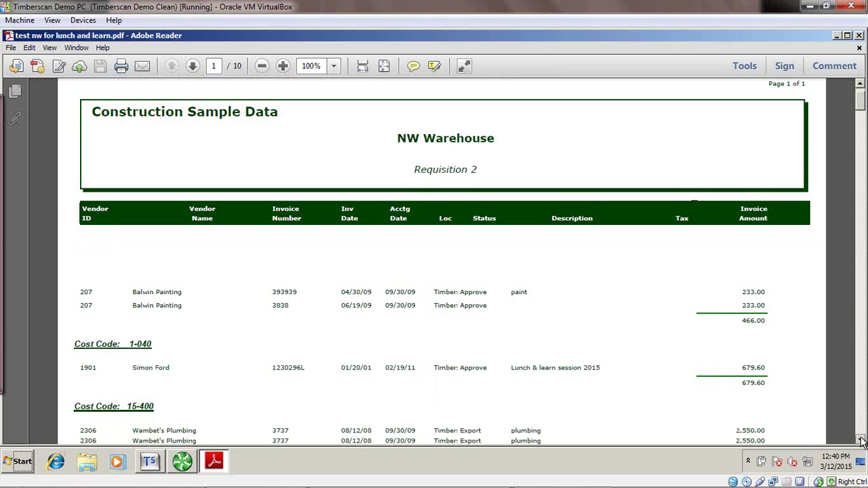
{"action": "left_click", "coordinate": [860, 440]}
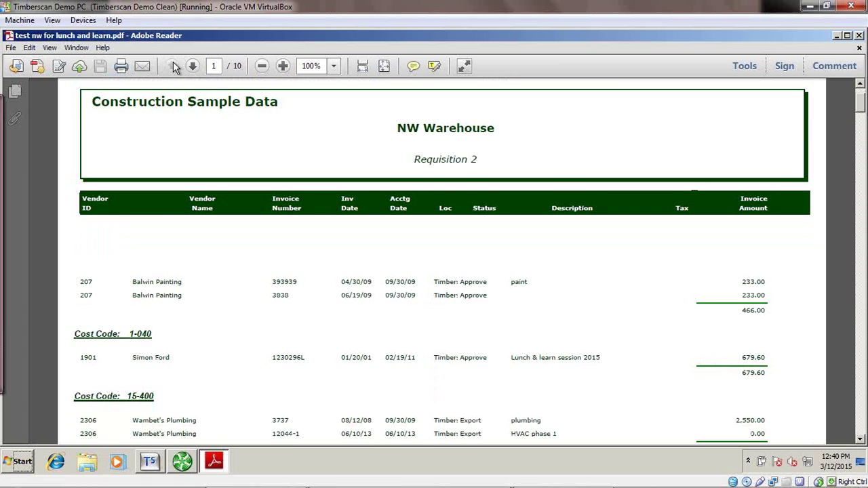
Page through all attached invoices to page 10, then close Adobe Reader.
{"action": "left_click", "coordinate": [193, 67]}
{"action": "left_click", "coordinate": [194, 68]}
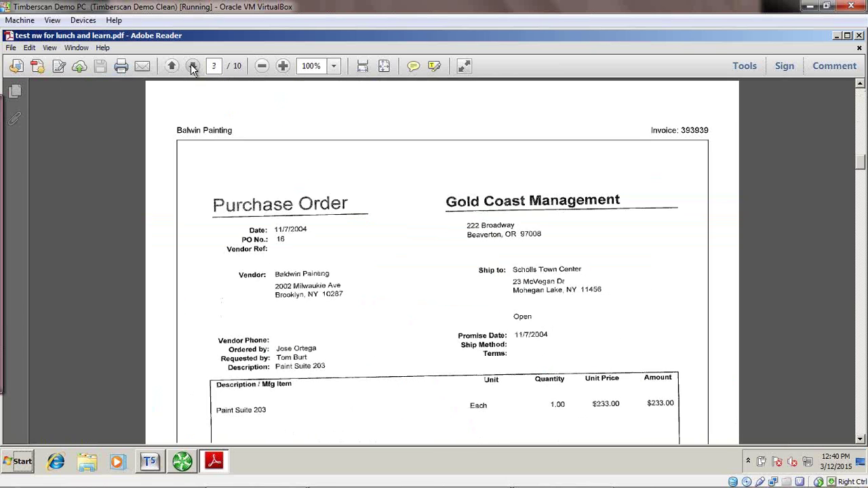
{"action": "left_click", "coordinate": [193, 68]}
{"action": "left_click", "coordinate": [193, 68]}
{"action": "left_click", "coordinate": [194, 68]}
{"action": "left_click", "coordinate": [193, 68]}
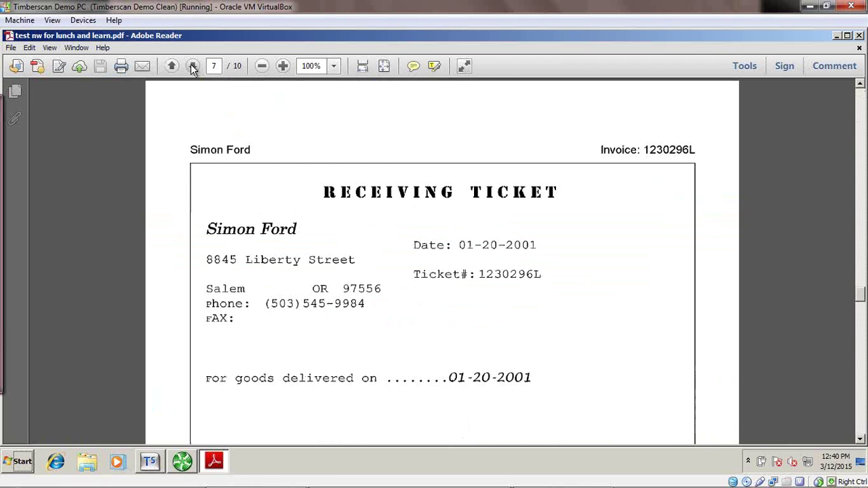
{"action": "left_click", "coordinate": [193, 67]}
{"action": "left_click", "coordinate": [193, 68]}
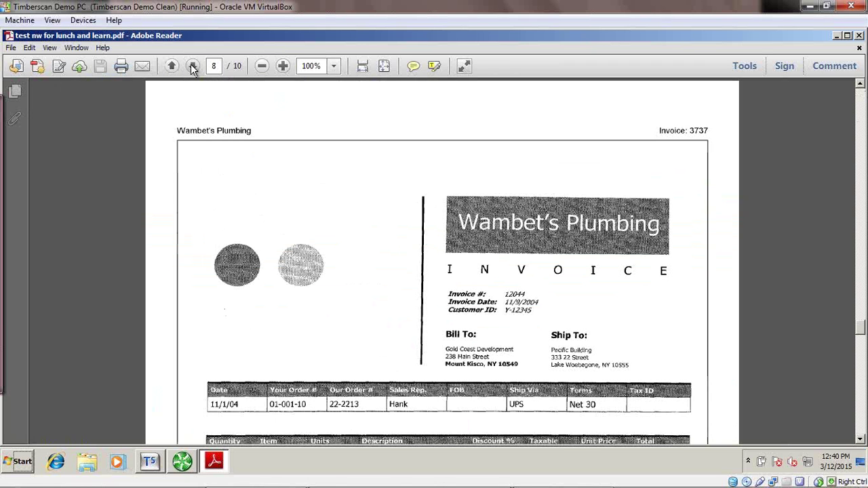
{"action": "left_click", "coordinate": [193, 68]}
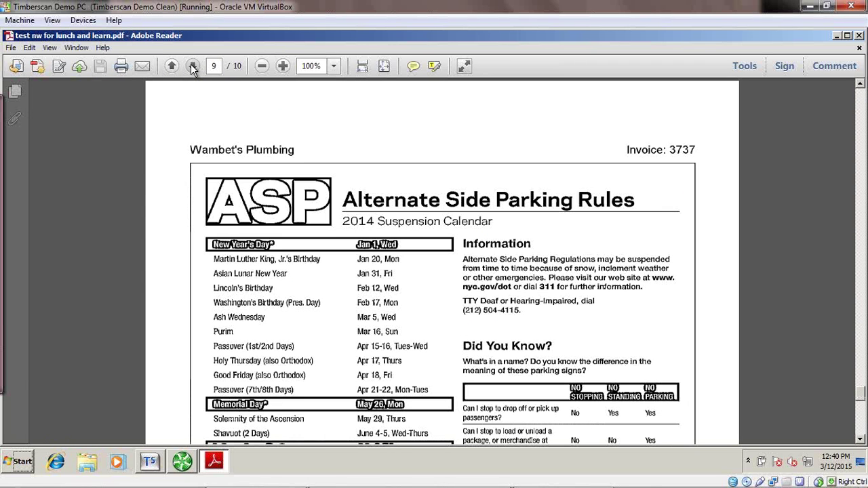
{"action": "left_click", "coordinate": [193, 67]}
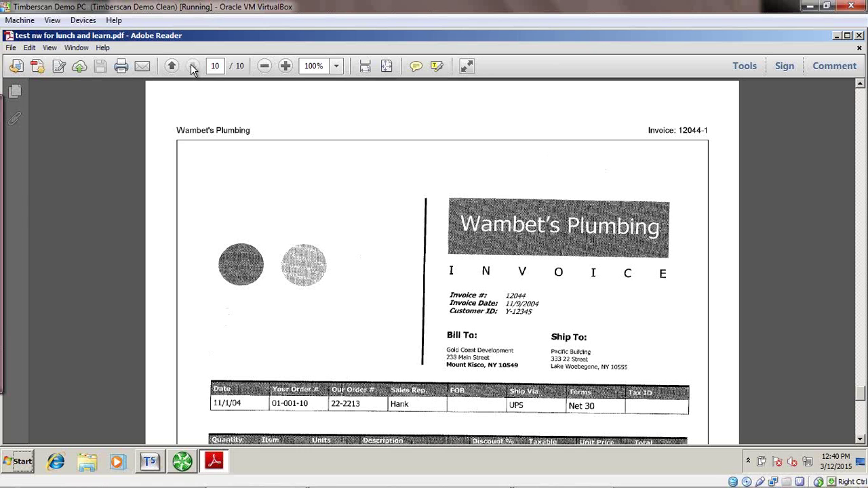
{"action": "left_click", "coordinate": [859, 37]}
Restore TimberScan and hide the Comment, Log and Image columns in the requisition 2 grid.
{"action": "left_click", "coordinate": [181, 462]}
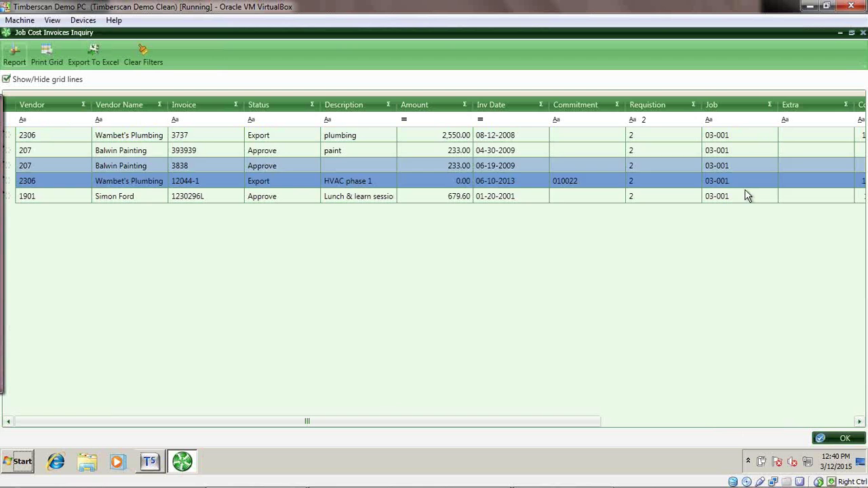
{"action": "left_click", "coordinate": [692, 106]}
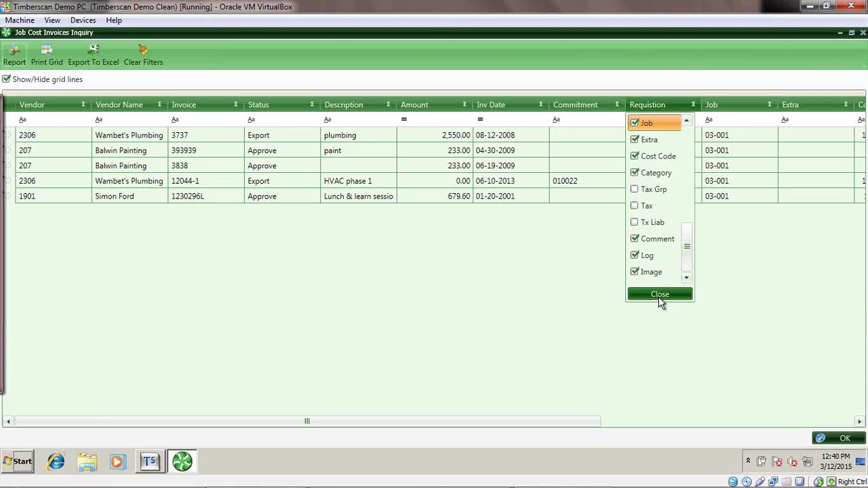
{"action": "left_click", "coordinate": [634, 240]}
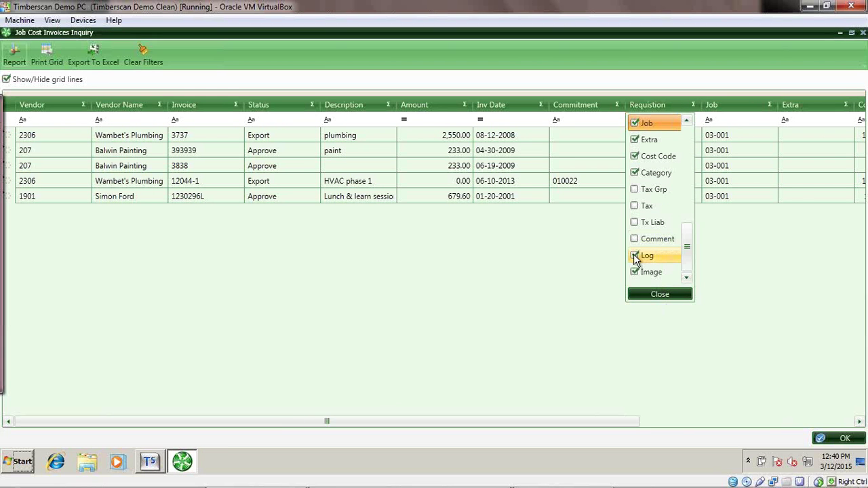
{"action": "left_click", "coordinate": [634, 257]}
{"action": "left_click", "coordinate": [634, 272]}
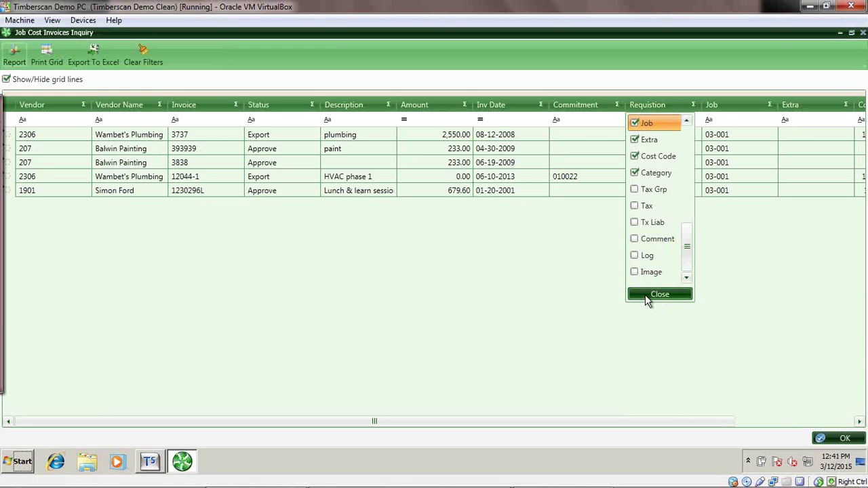
{"action": "left_click", "coordinate": [644, 294]}
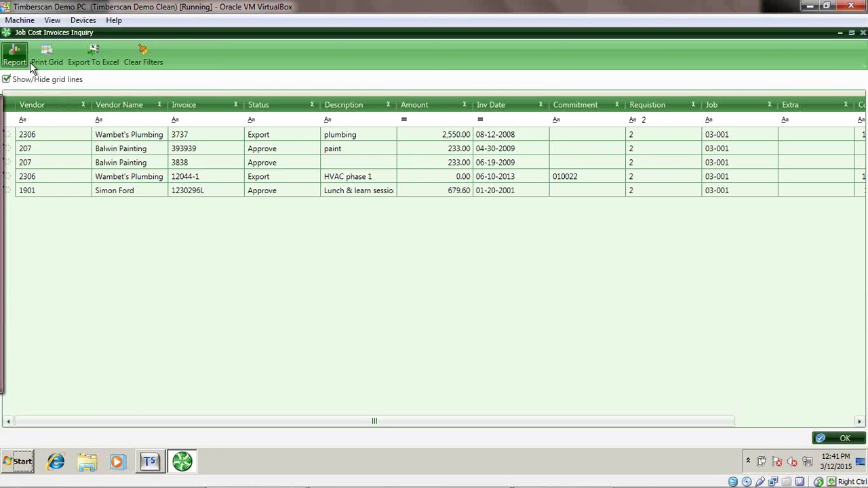
Export the requisition 2 grid to Excel as 'test excel export' on the Desktop.
{"action": "left_click", "coordinate": [91, 61]}
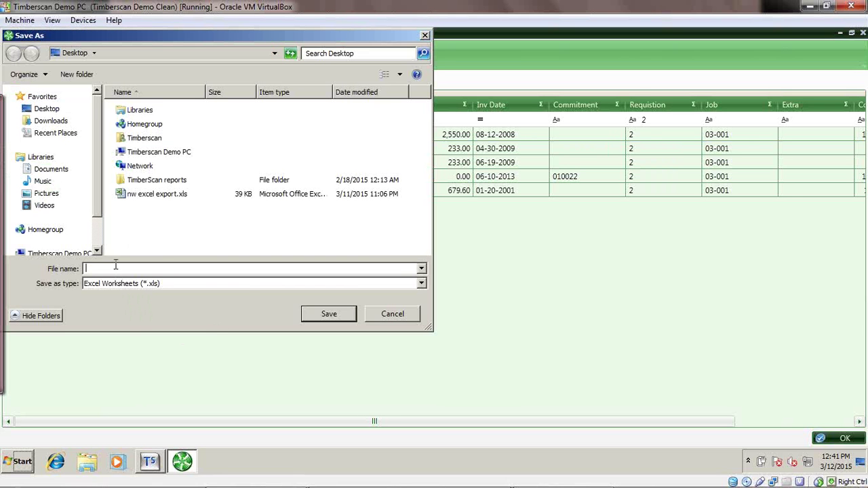
{"action": "type", "text": "test"}
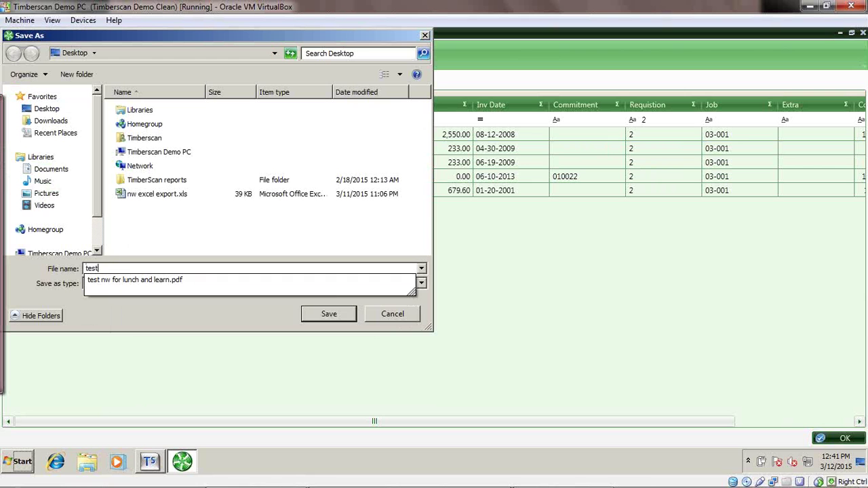
{"action": "type", "text": " excel exoort"}
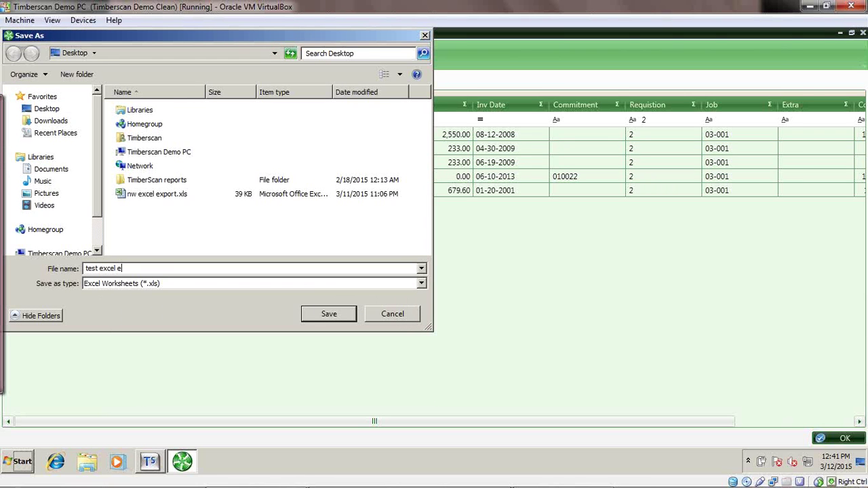
{"action": "left_click", "coordinate": [330, 316]}
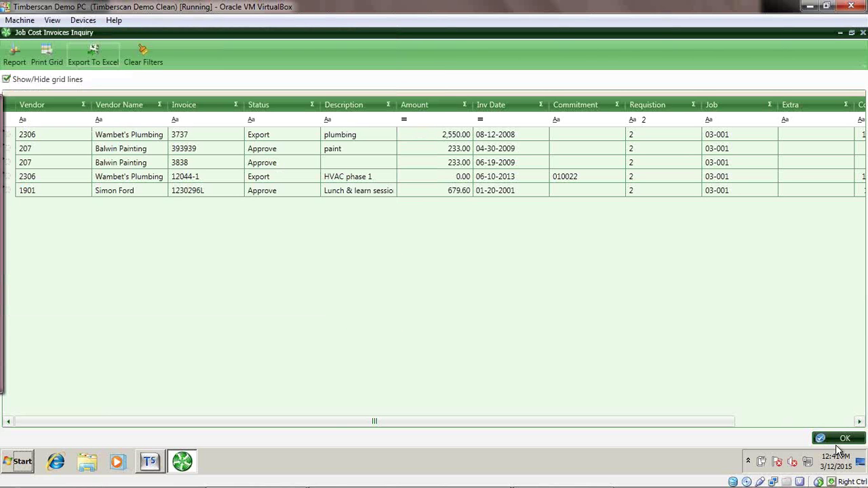
{"action": "left_click", "coordinate": [864, 461]}
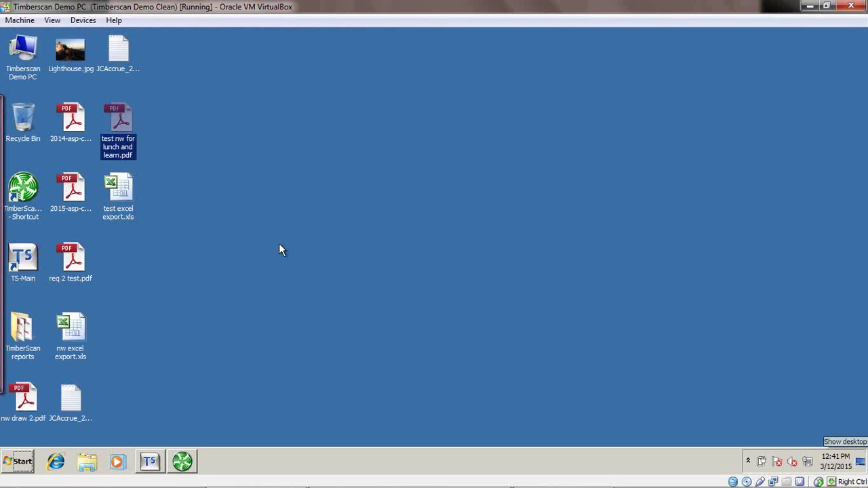
Open test excel export.xls, autofit all worksheet columns, then minimize the workbook.
{"action": "left_click_drag", "start_coordinate": [275, 239], "coordinate": [119, 196]}
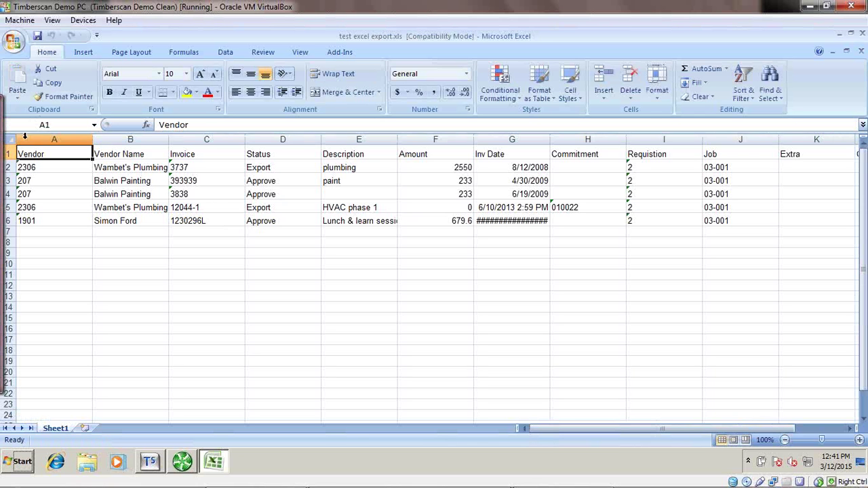
{"action": "left_click", "coordinate": [11, 138]}
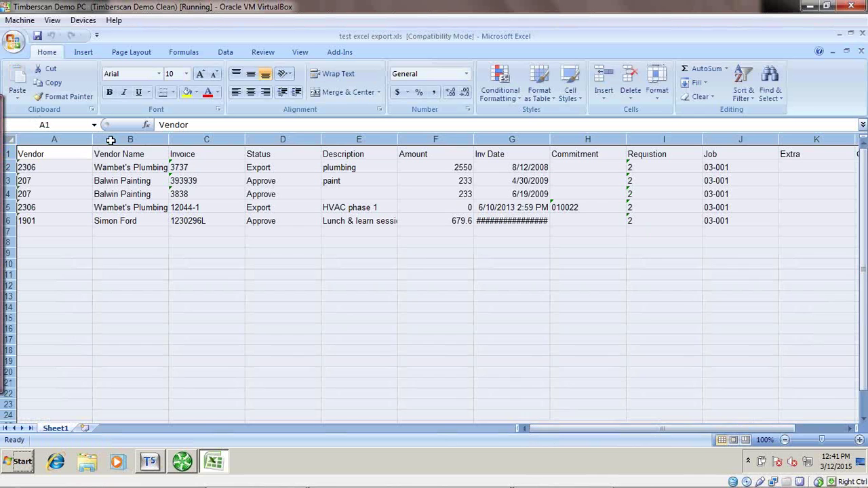
{"action": "double_click", "coordinate": [91, 138]}
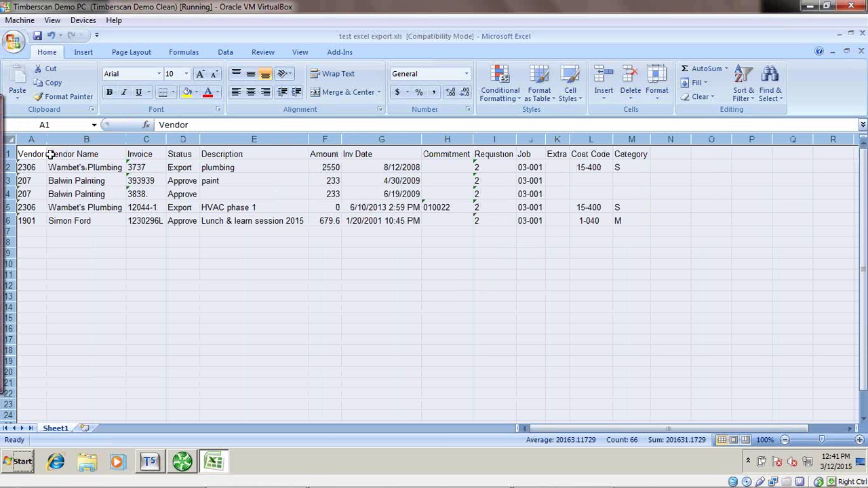
{"action": "mouse_move", "coordinate": [474, 485]}
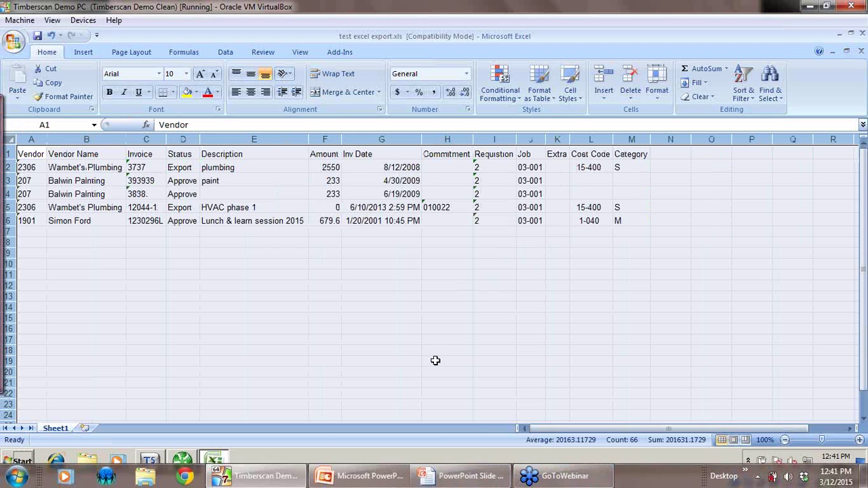
{"action": "scroll", "coordinate": [699, 258], "scroll_direction": "down", "scroll_amount": 7}
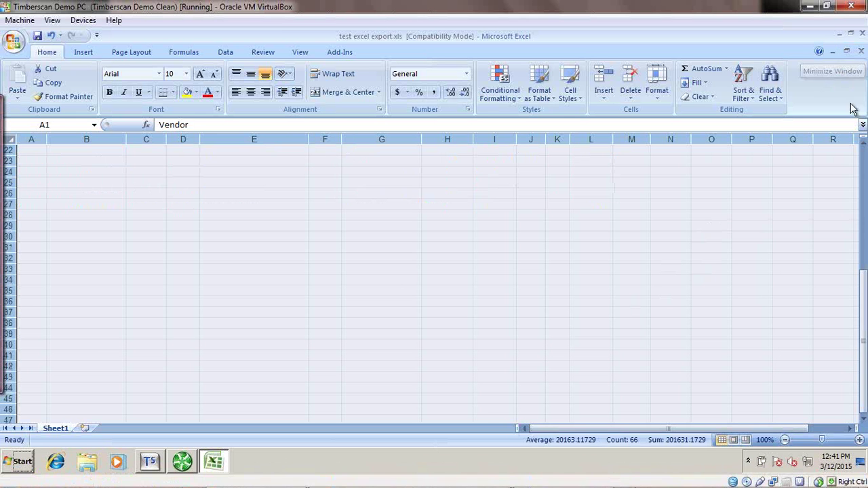
{"action": "left_click", "coordinate": [861, 152]}
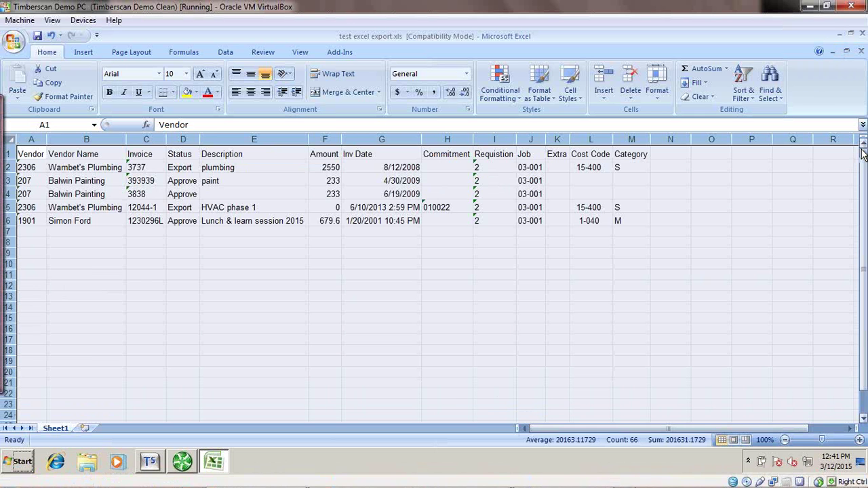
{"action": "left_click", "coordinate": [832, 52]}
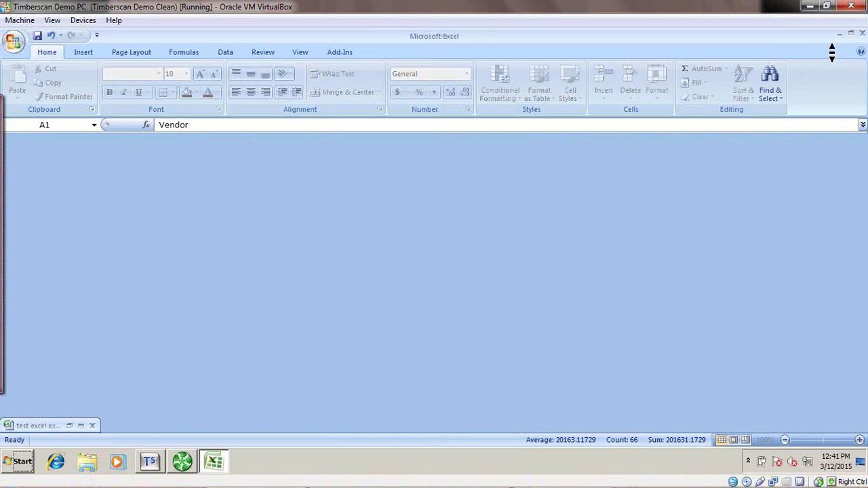
Back in TimberScan, review the column chooser, then close the Job Cost Invoices Inquiry.
{"action": "left_click", "coordinate": [839, 32]}
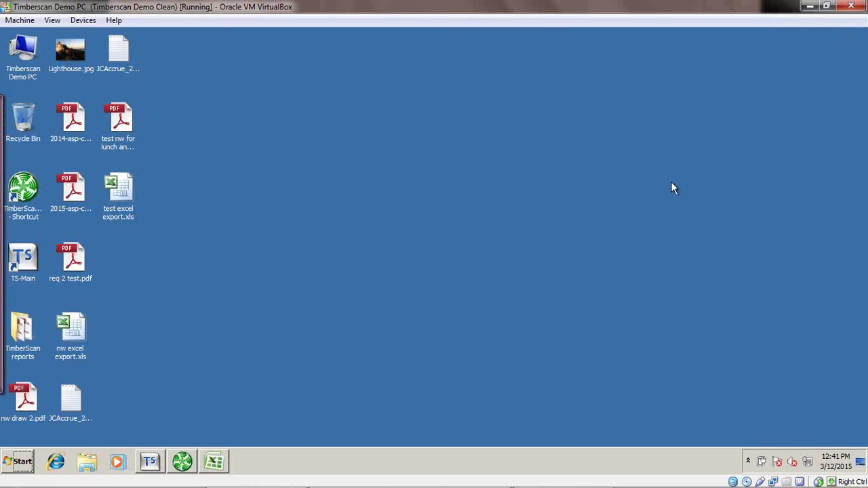
{"action": "left_click", "coordinate": [182, 462]}
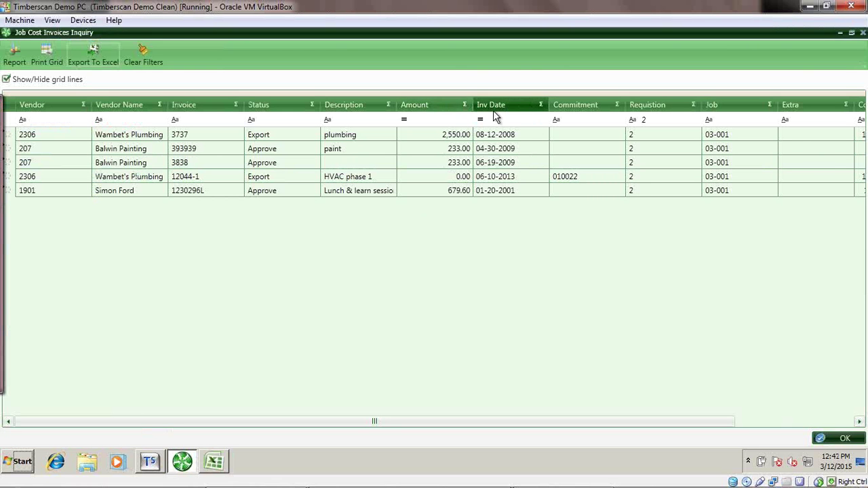
{"action": "left_click", "coordinate": [437, 109]}
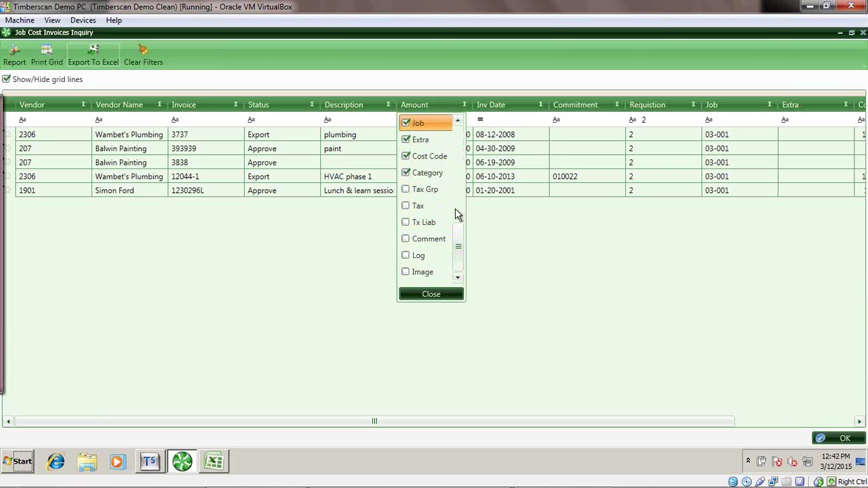
{"action": "left_click_drag", "start_coordinate": [457, 244], "coordinate": [458, 213]}
{"action": "scroll", "coordinate": [459, 149], "scroll_direction": "up", "scroll_amount": 5}
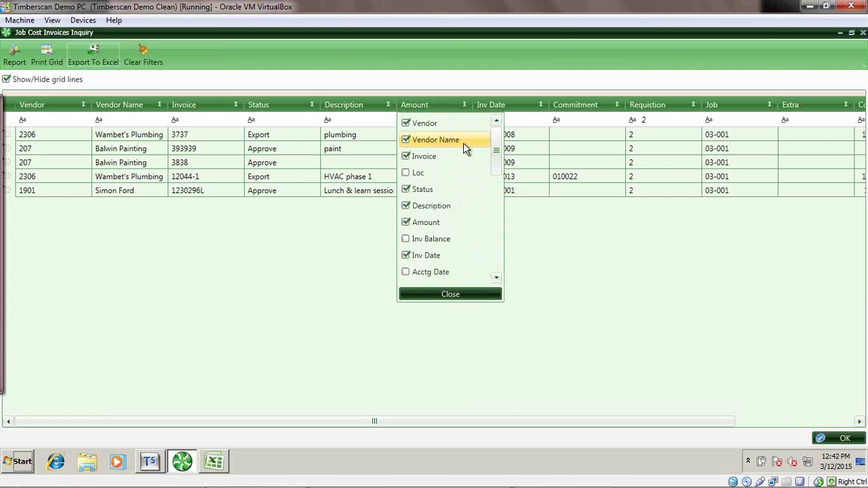
{"action": "left_click", "coordinate": [196, 182]}
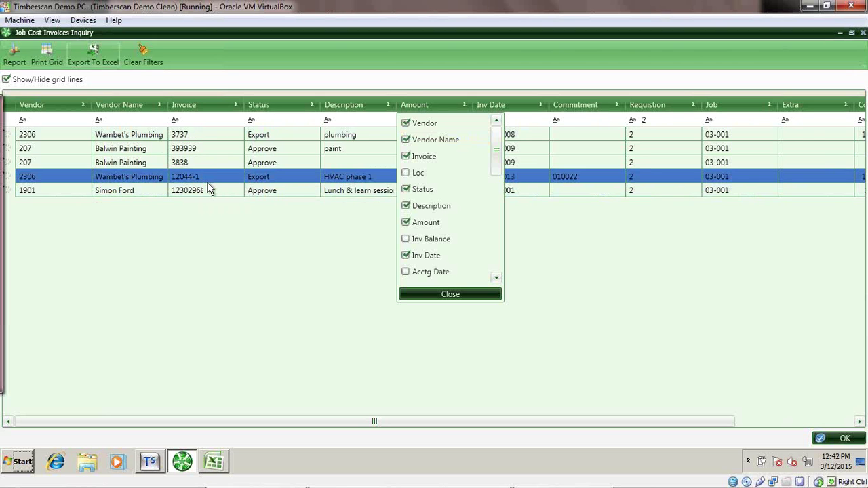
{"action": "left_click", "coordinate": [451, 294]}
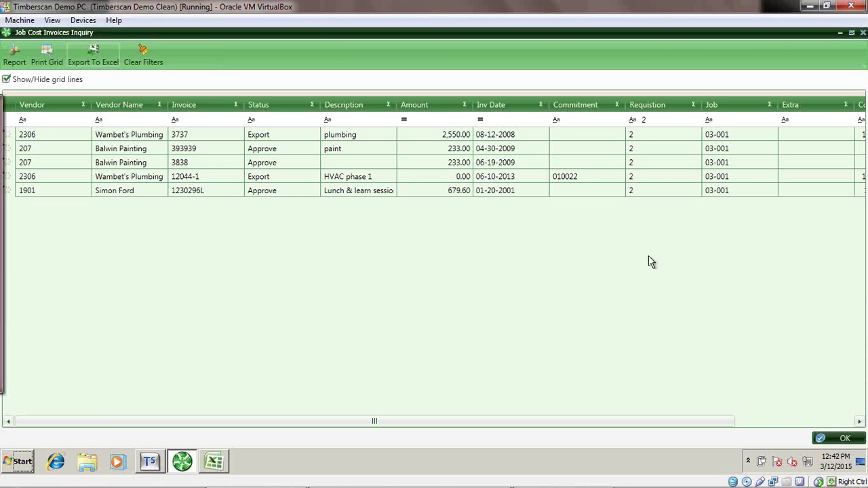
{"action": "left_click", "coordinate": [861, 33]}
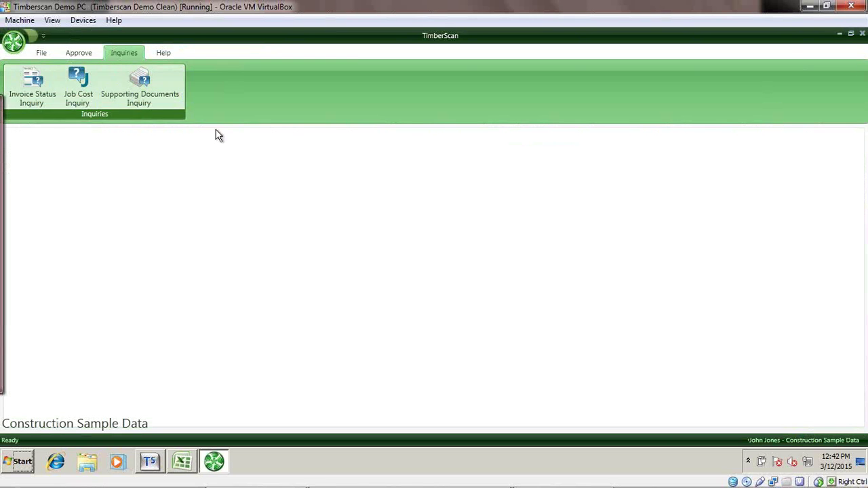
Close TimberScan and relaunch it from the desktop shortcut.
{"action": "left_click", "coordinate": [862, 34]}
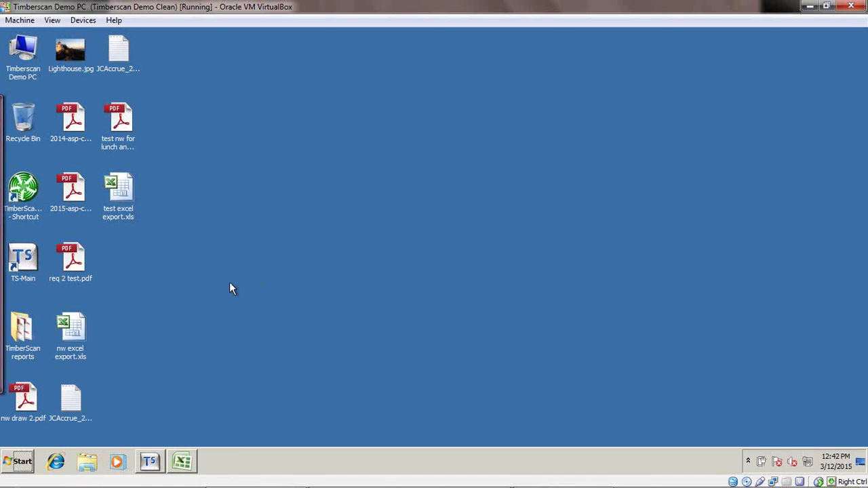
{"action": "left_click_drag", "start_coordinate": [229, 283], "coordinate": [299, 289]}
{"action": "double_click", "coordinate": [25, 188]}
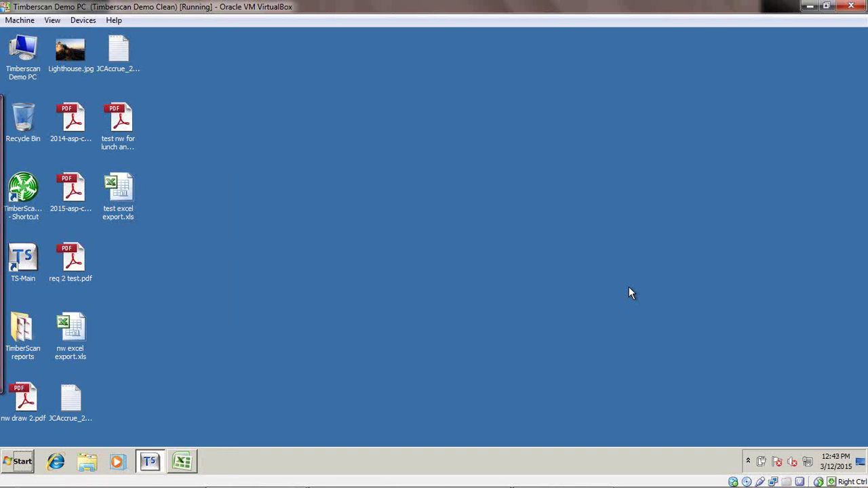
Sign in with the other user's login and password, and maximize the main window.
{"action": "type", "text": "fredf"}
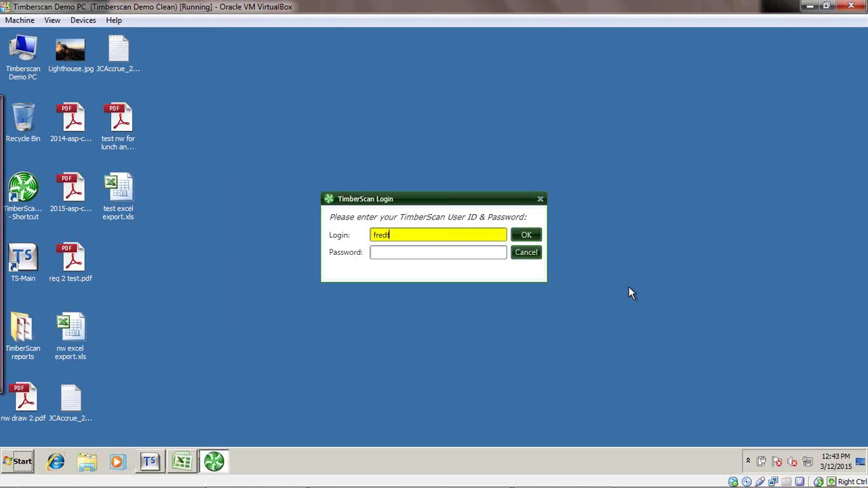
{"action": "key", "text": "Tab"}
{"action": "type", "text": "*******"}
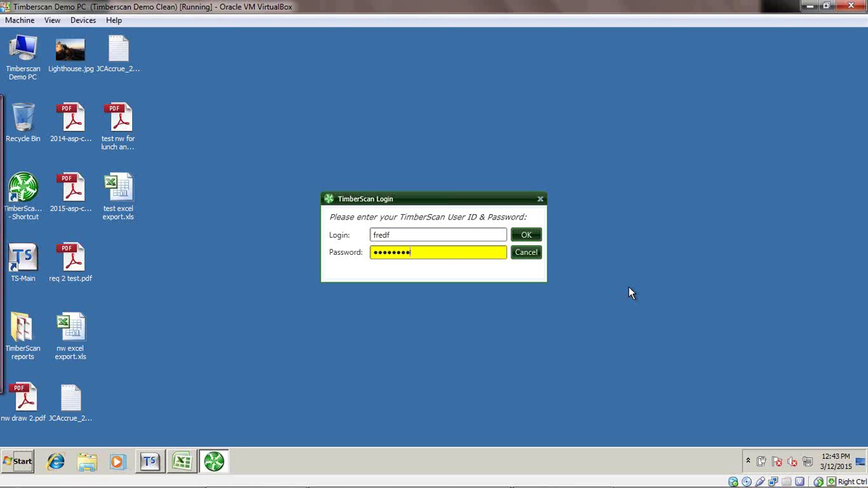
{"action": "key", "text": "Return"}
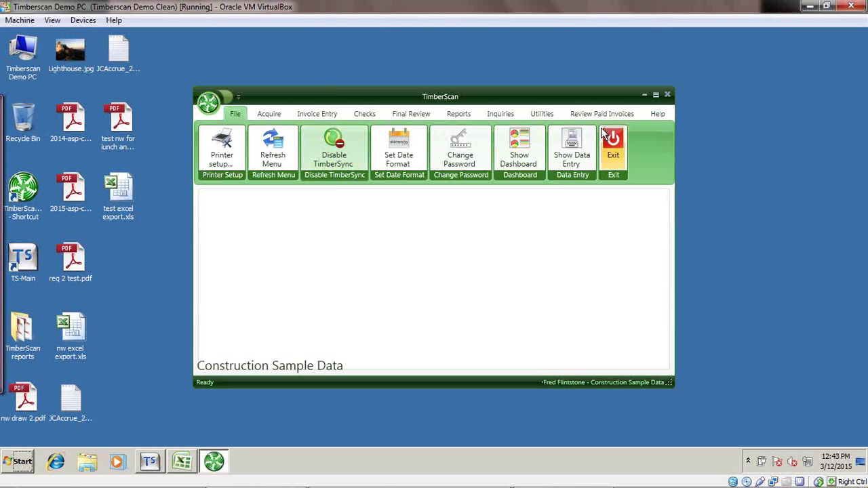
{"action": "left_click", "coordinate": [655, 94]}
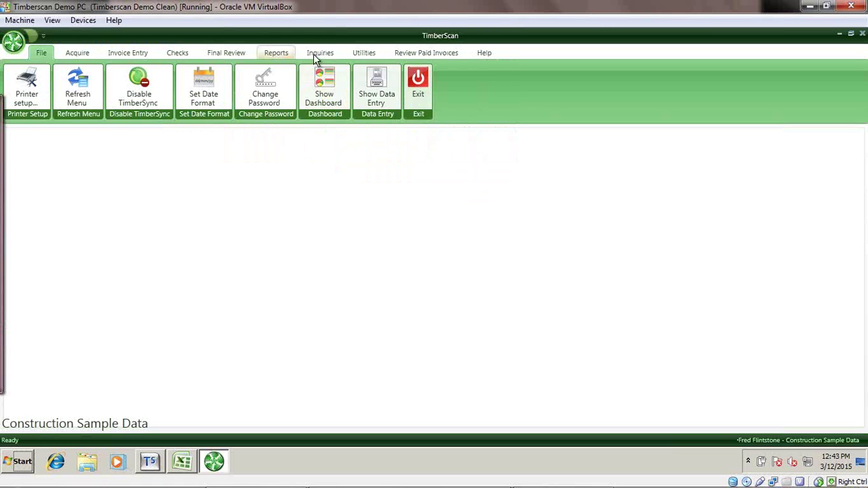
Start Accrue Invoices from Utilities and review invoices compiled up to the 11-28-2009 cut-off.
{"action": "left_click", "coordinate": [360, 54]}
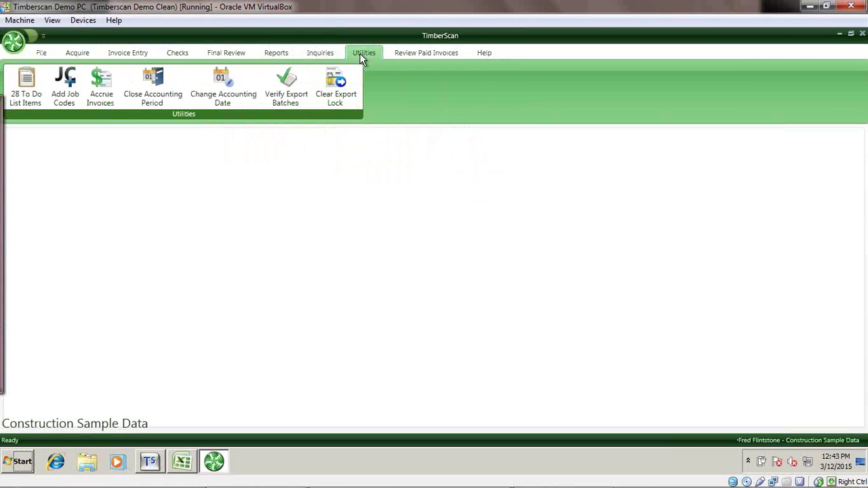
{"action": "left_click", "coordinate": [102, 92]}
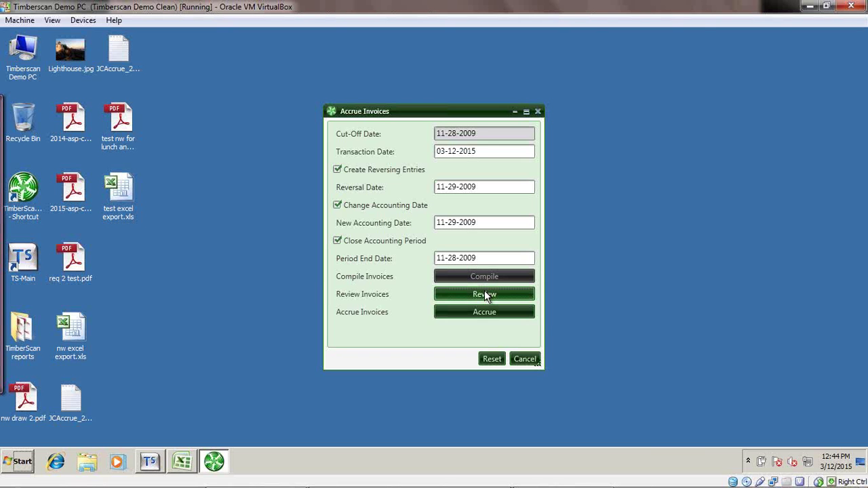
{"action": "left_click", "coordinate": [484, 295]}
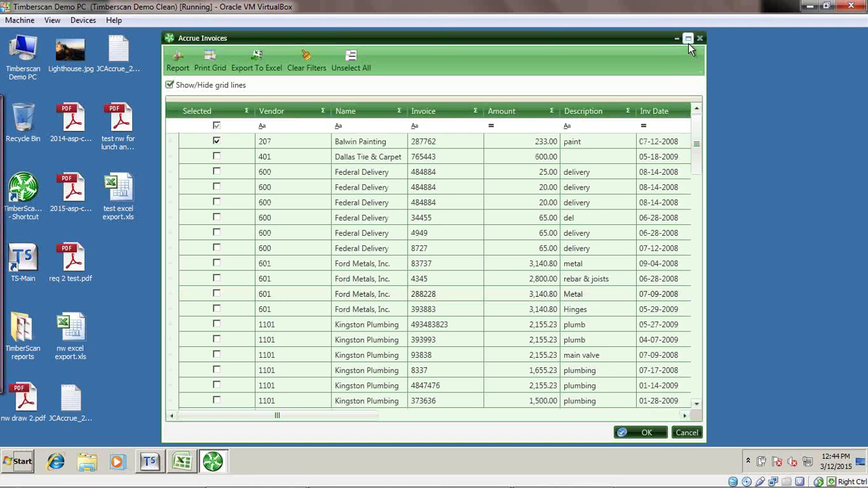
Select all invoices except Federal Delivery 484884 (25.00), Federal Delivery 8727 and Kingston Plumbing 493483823.
{"action": "left_click_drag", "start_coordinate": [688, 41], "coordinate": [527, 35]}
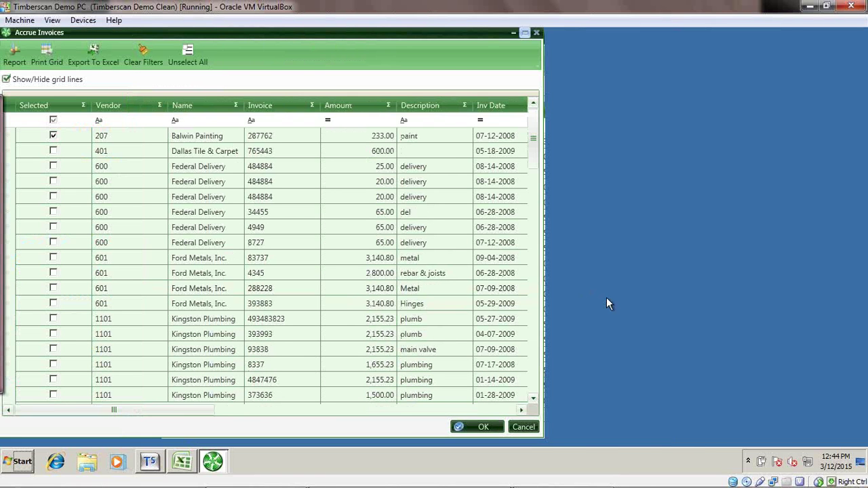
{"action": "key", "text": "super+Up"}
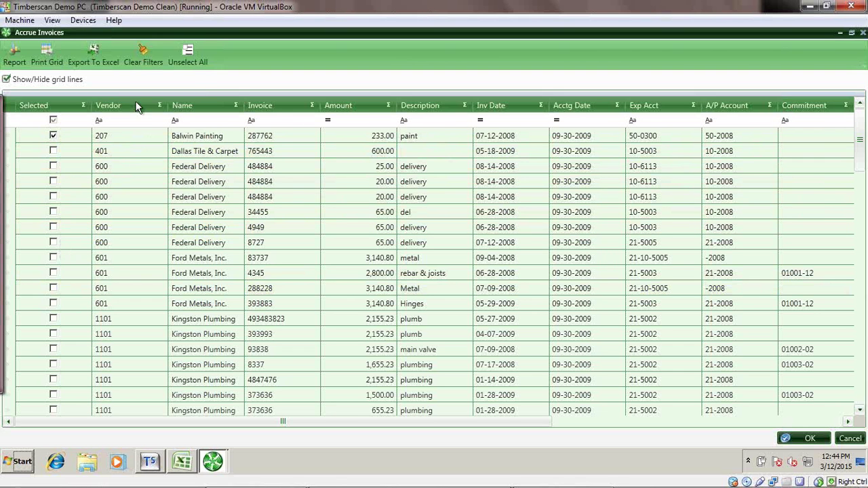
{"action": "left_click", "coordinate": [187, 56]}
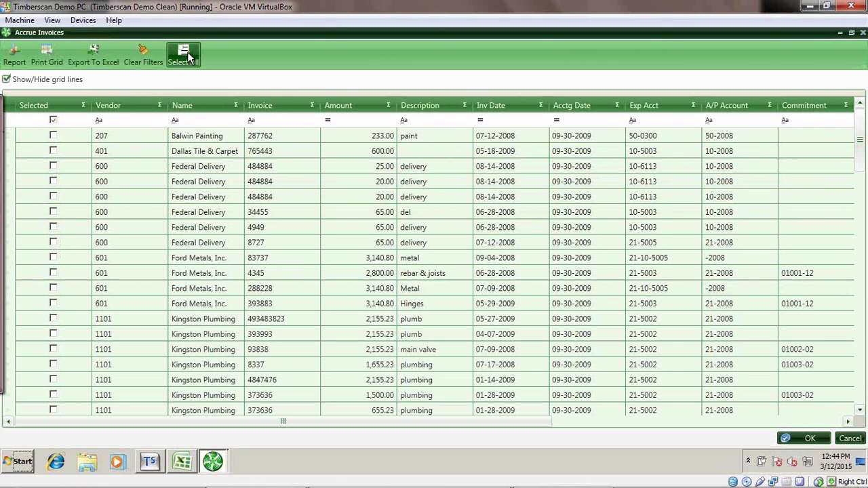
{"action": "left_click", "coordinate": [187, 55]}
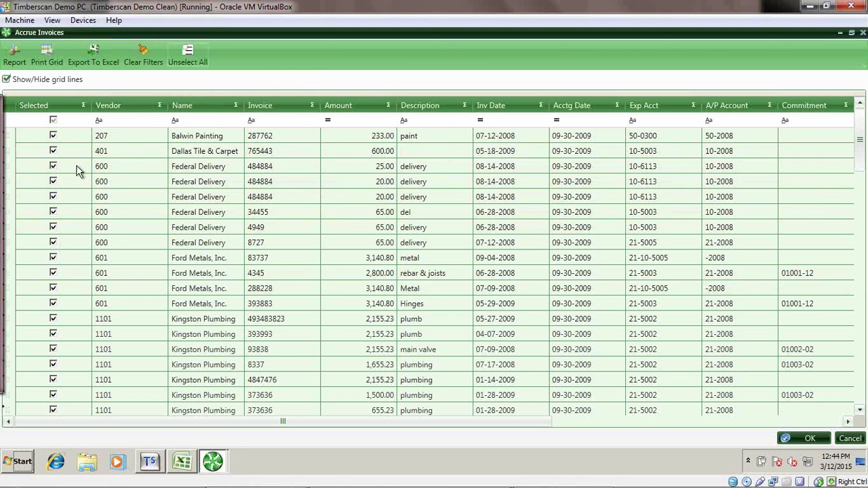
{"action": "left_click", "coordinate": [53, 167]}
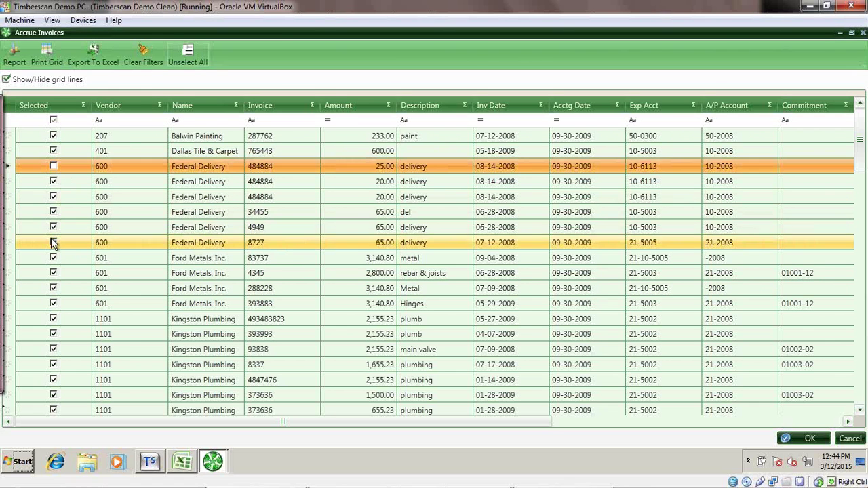
{"action": "left_click", "coordinate": [53, 243]}
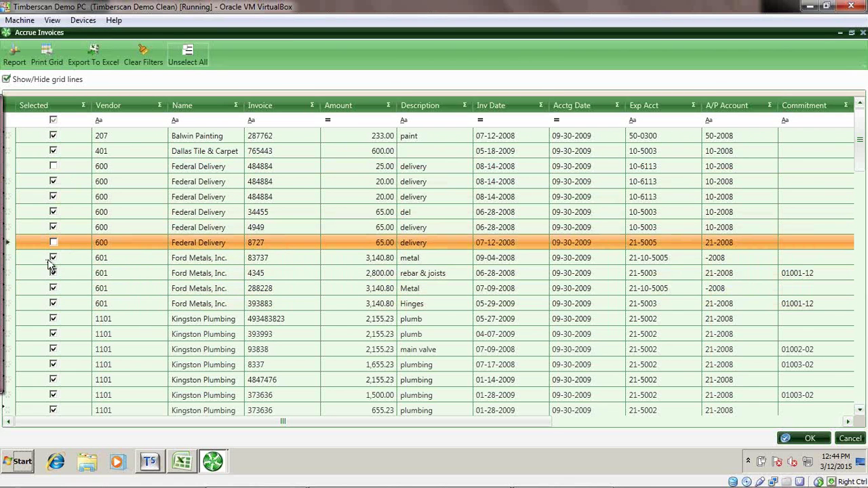
{"action": "left_click", "coordinate": [53, 320]}
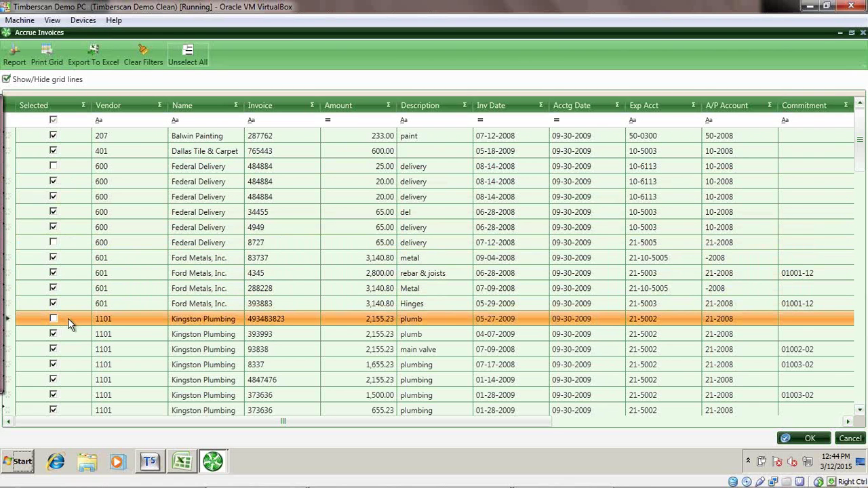
Preview the Job Cost Accruals report, then close it and accept the invoice selection.
{"action": "left_click", "coordinate": [15, 57]}
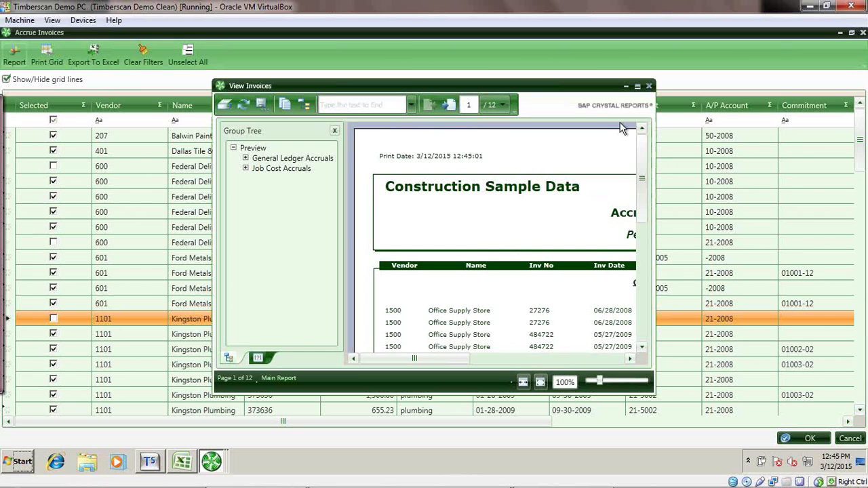
{"action": "left_click", "coordinate": [637, 87]}
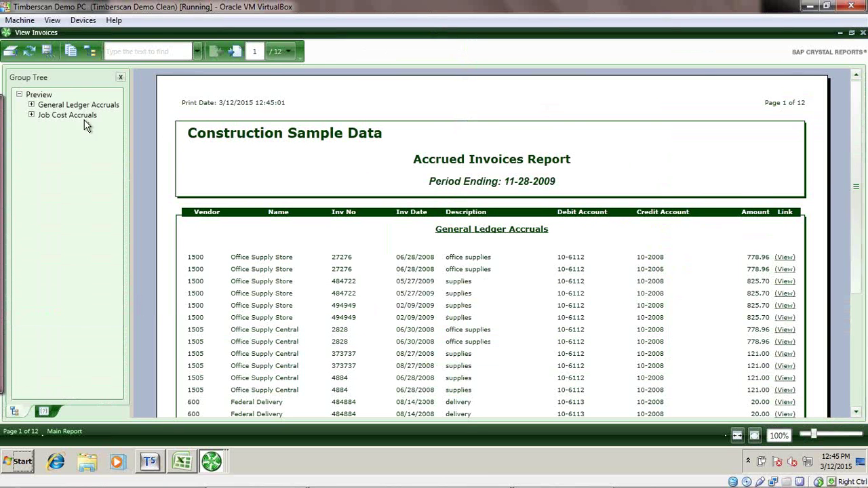
{"action": "left_click", "coordinate": [54, 117]}
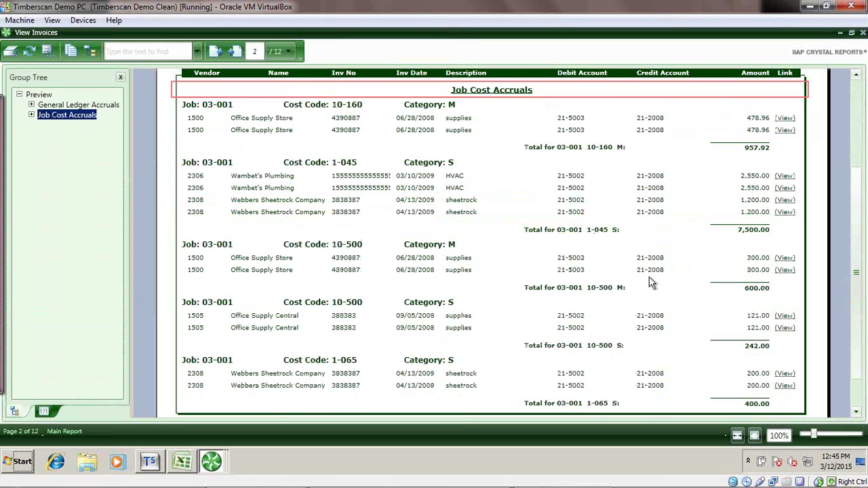
{"action": "left_click", "coordinate": [863, 32]}
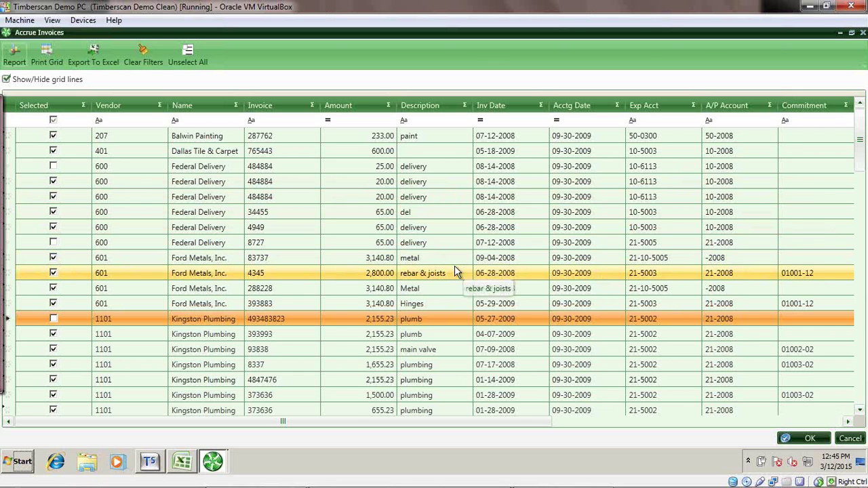
{"action": "left_click", "coordinate": [806, 438]}
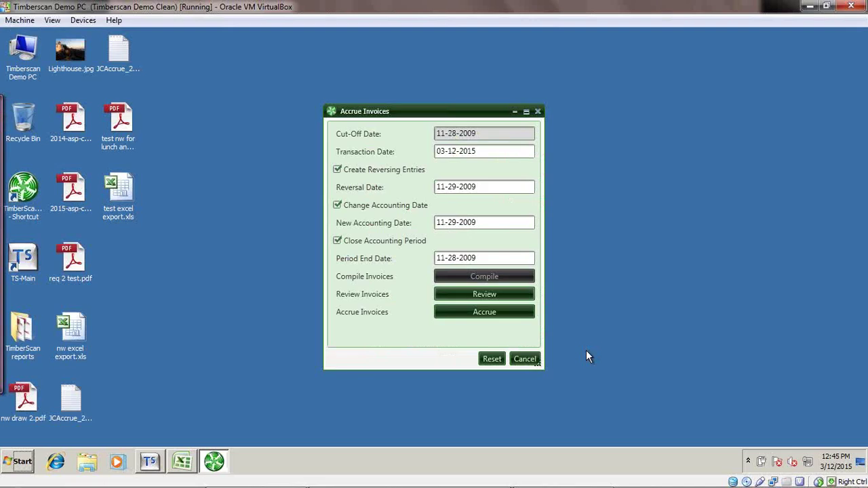
Run the accrual, saving the default JCAccrue_20091128.jcd import file, then close Accrue Invoices.
{"action": "left_click", "coordinate": [492, 313]}
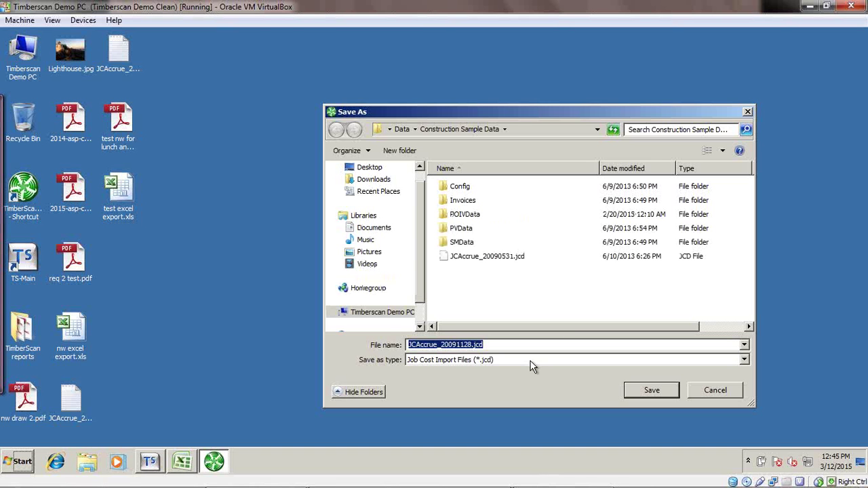
{"action": "left_click", "coordinate": [652, 393]}
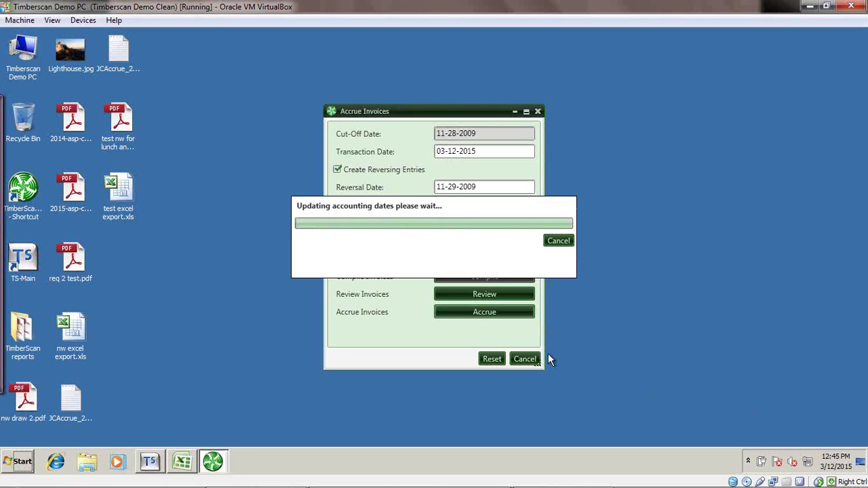
{"action": "left_click", "coordinate": [538, 112]}
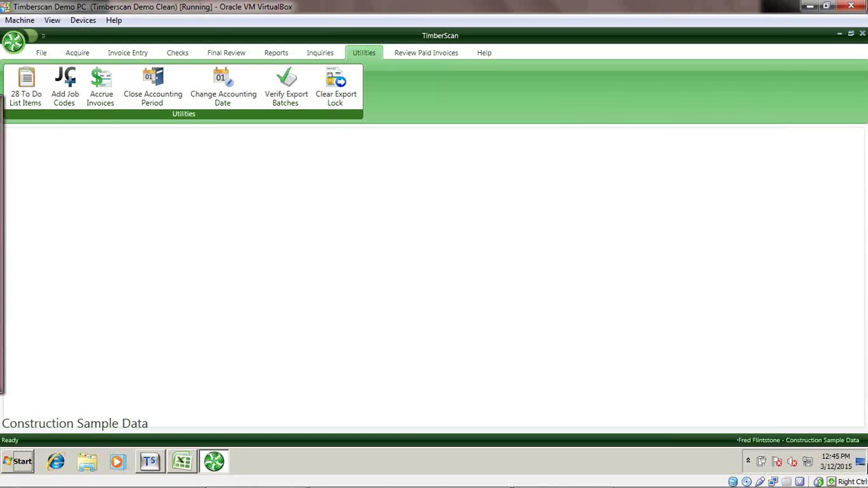
From the desktop, open JCAccrue_20090929.txt, browse Documents, review the file maximized, then close Notepad.
{"action": "left_click", "coordinate": [860, 461]}
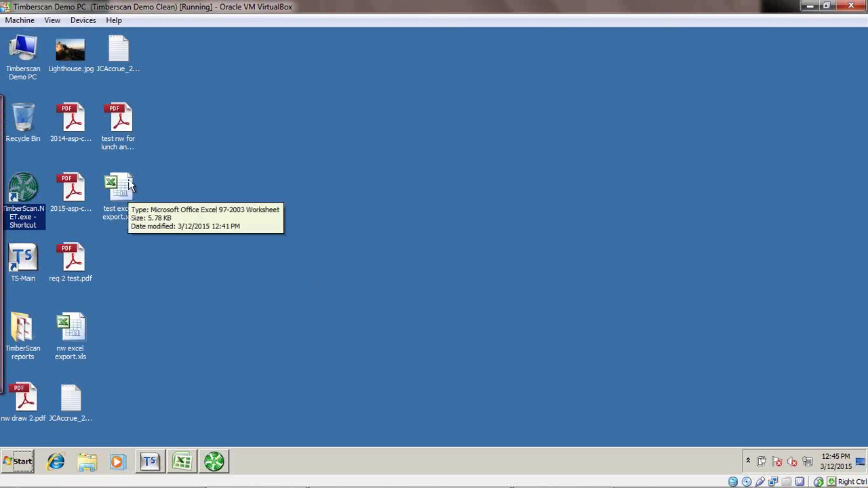
{"action": "double_click", "coordinate": [119, 52]}
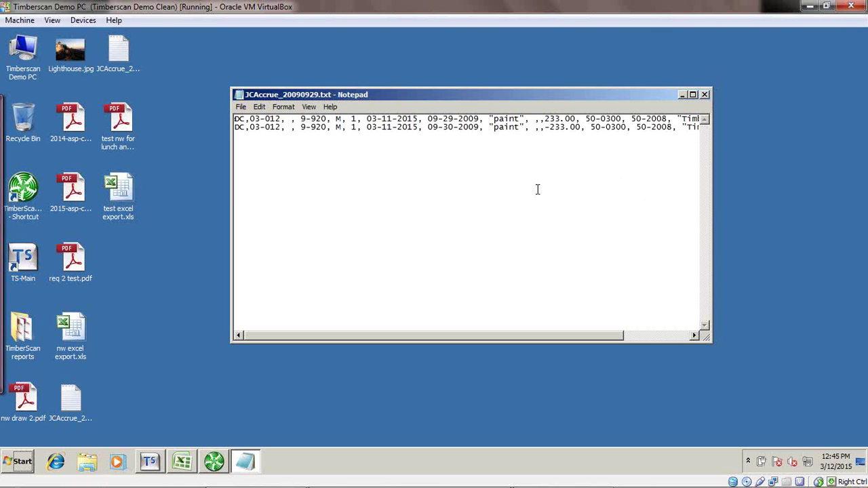
{"action": "left_click", "coordinate": [92, 464]}
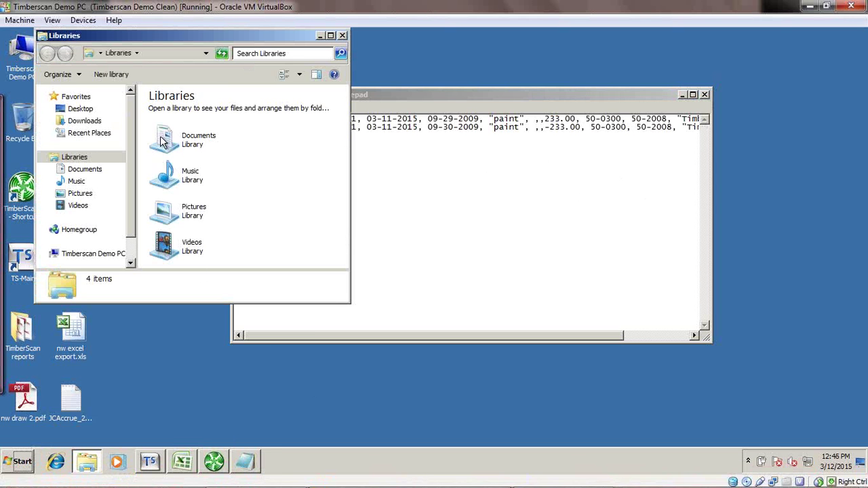
{"action": "double_click", "coordinate": [161, 137]}
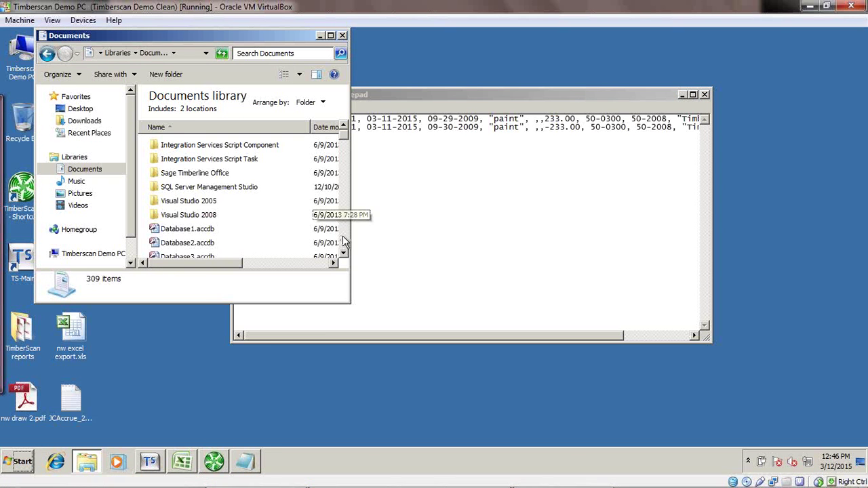
{"action": "left_click_drag", "start_coordinate": [342, 236], "coordinate": [341, 261]}
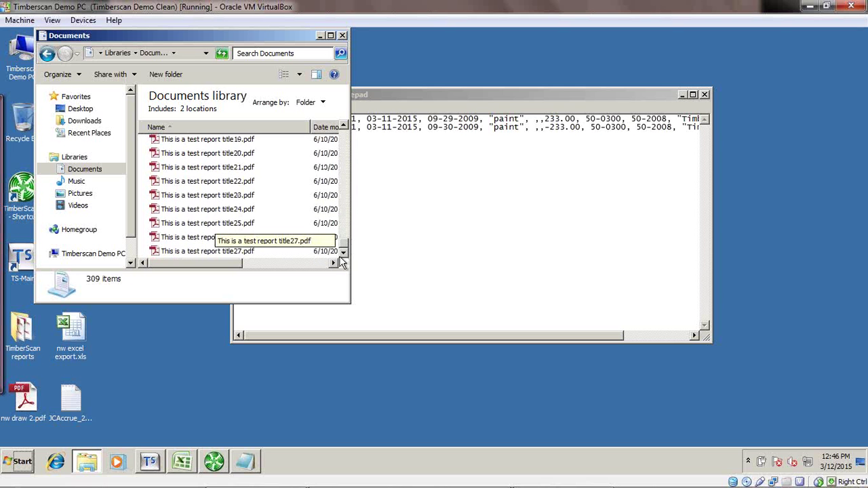
{"action": "left_click", "coordinate": [342, 36]}
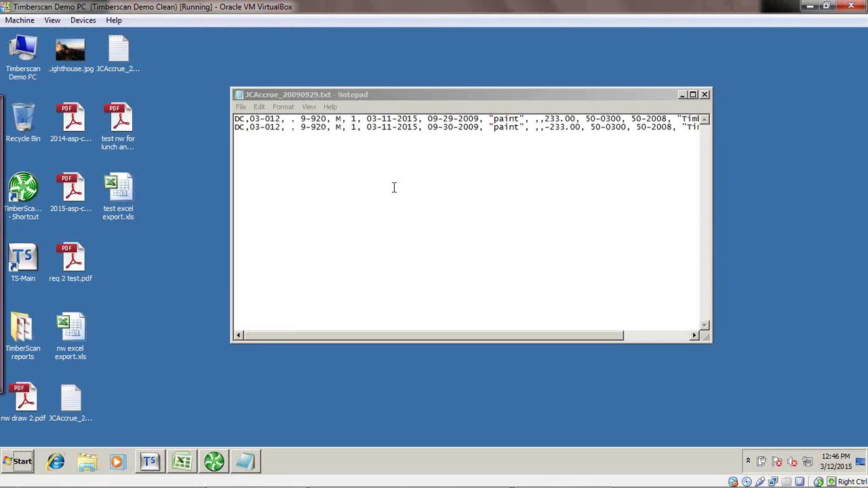
{"action": "left_click", "coordinate": [693, 94]}
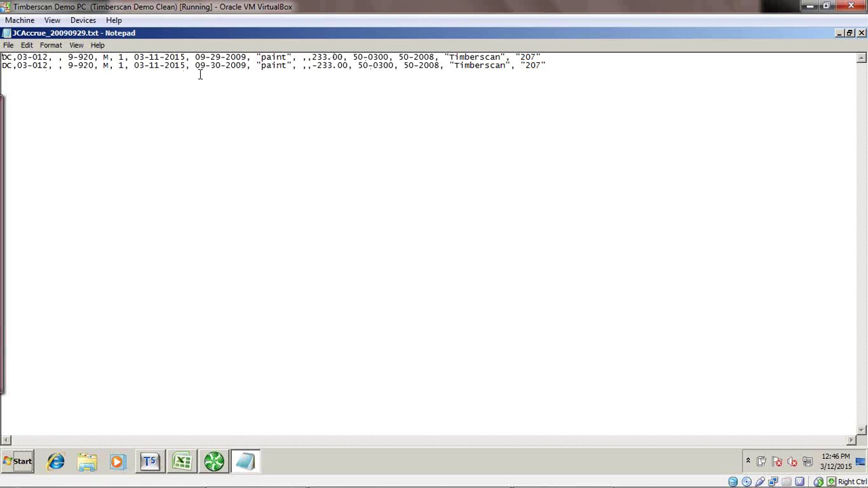
{"action": "left_click", "coordinate": [861, 33]}
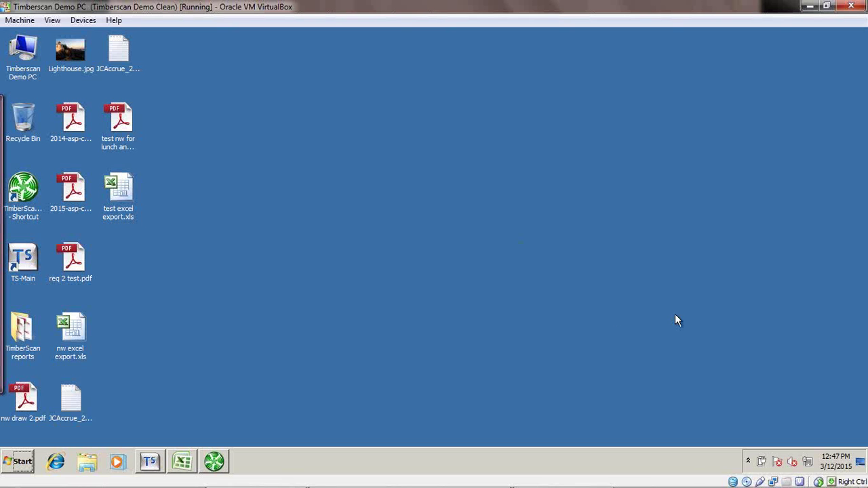
Leave the virtual machine and bring the PowerPoint slideshow back to the Questions? slide.
{"action": "mouse_move", "coordinate": [685, 487]}
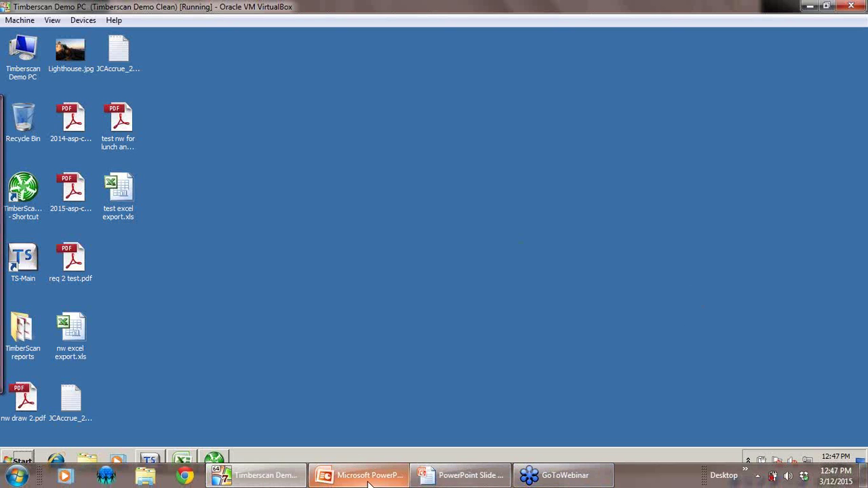
{"action": "left_click", "coordinate": [274, 476]}
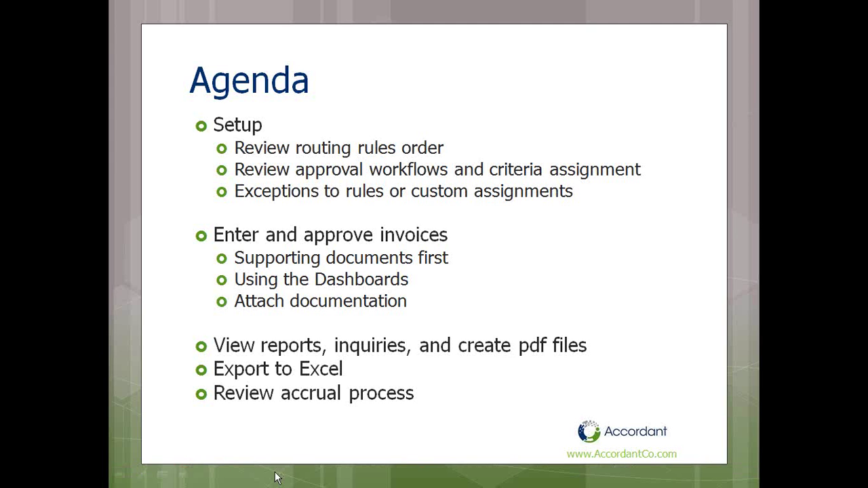
{"action": "left_click", "coordinate": [276, 477]}
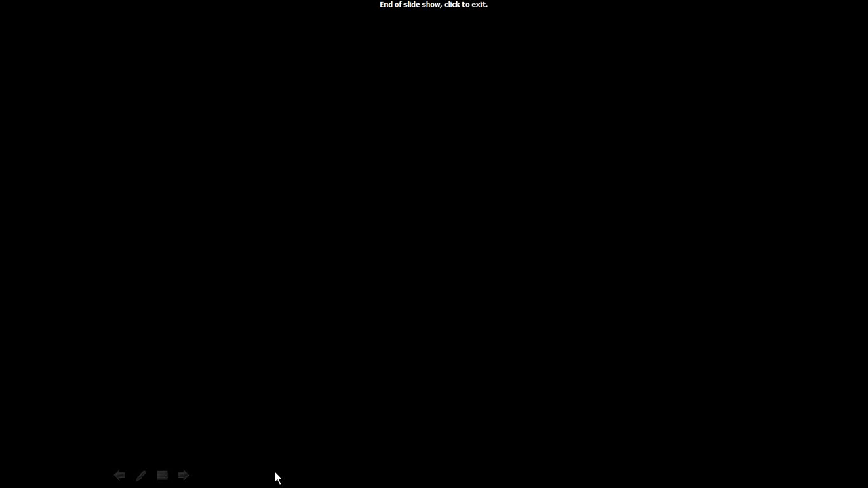
{"action": "key", "text": "Left"}
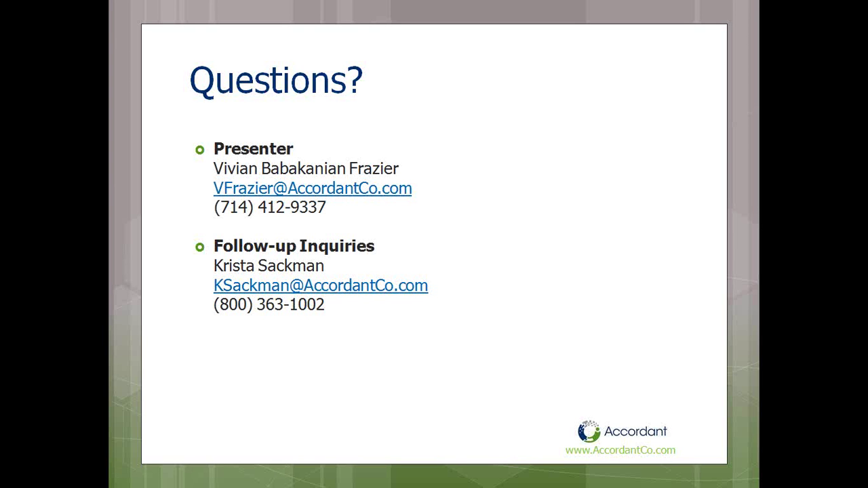